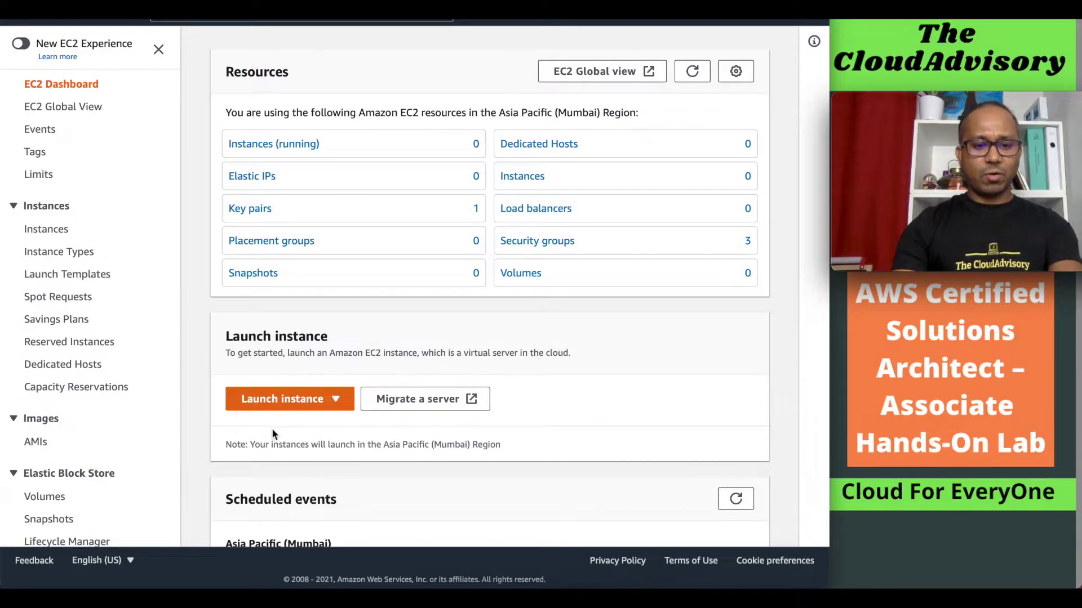
Start launching an instance from the 64-bit (x86) Amazon Linux 2 AMI with type t2.micro, continuing to the instance details
{"action": "left_click", "coordinate": [285, 401]}
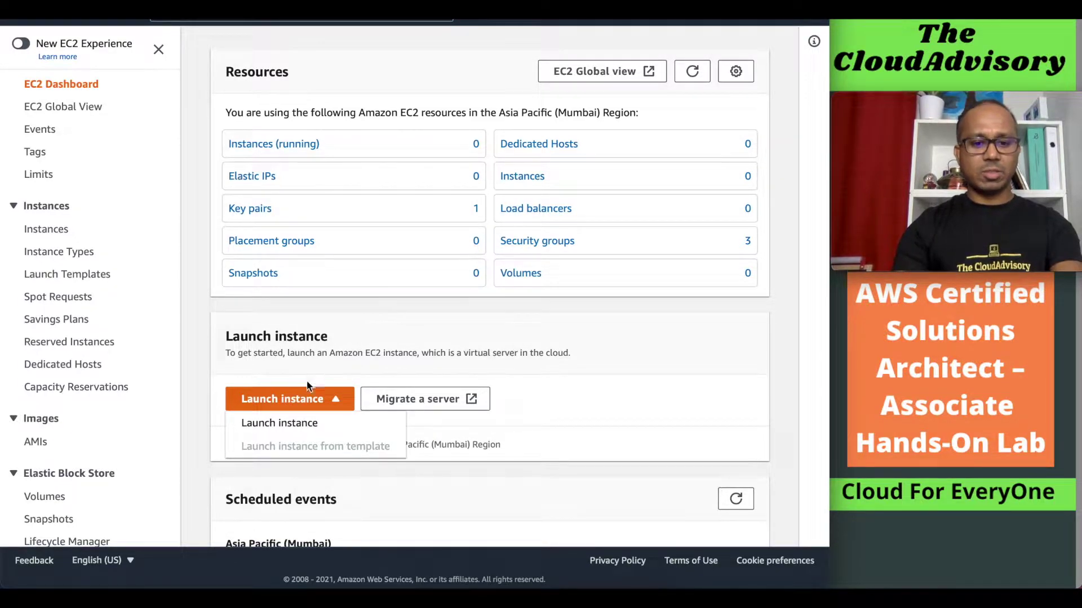
{"action": "left_click", "coordinate": [287, 424]}
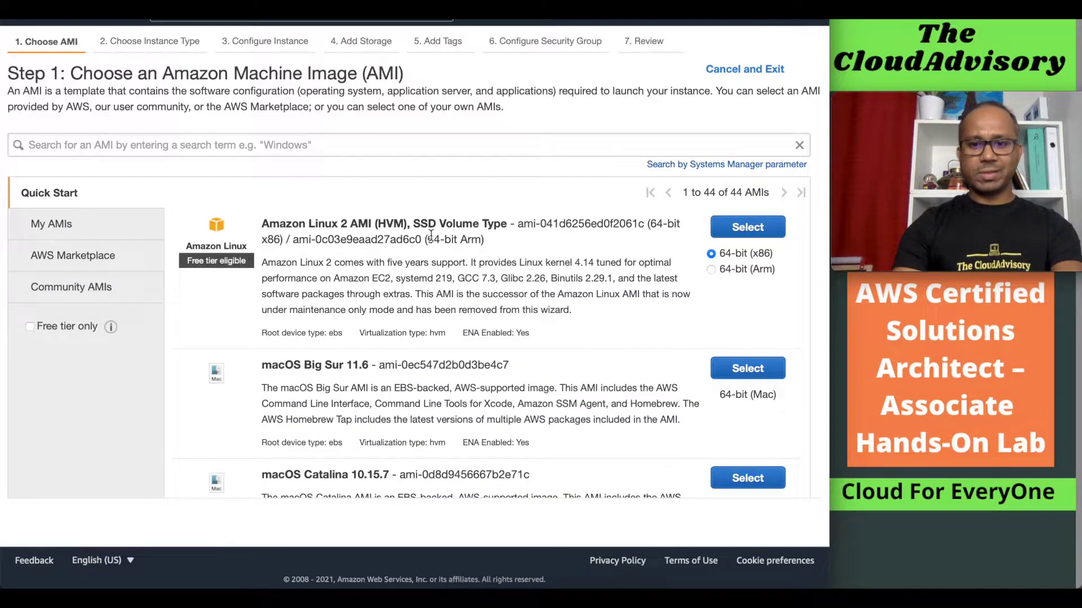
{"action": "left_click", "coordinate": [755, 229]}
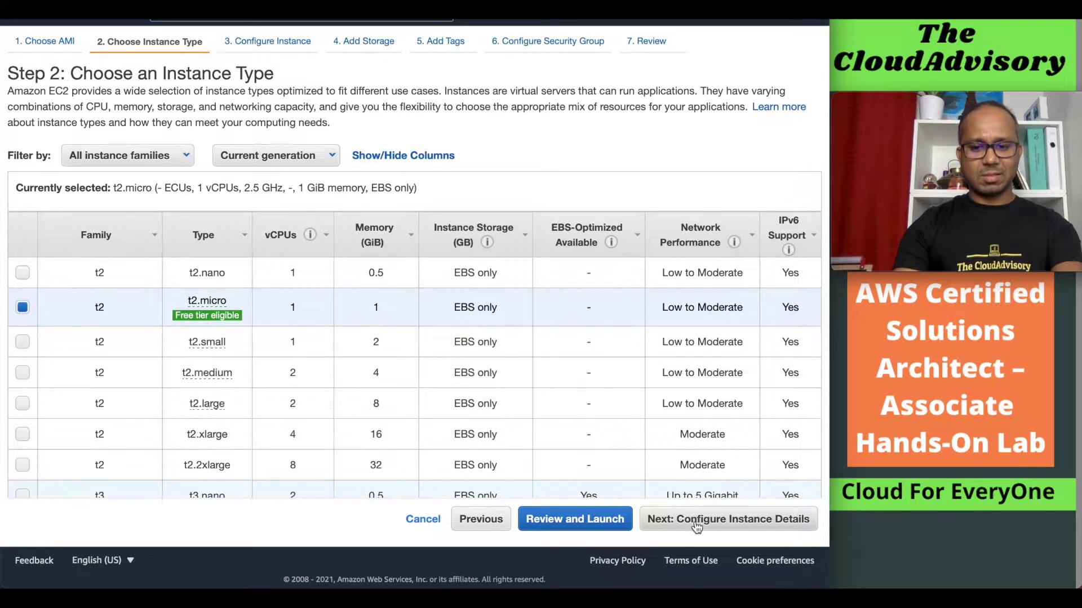
{"action": "left_click", "coordinate": [708, 524]}
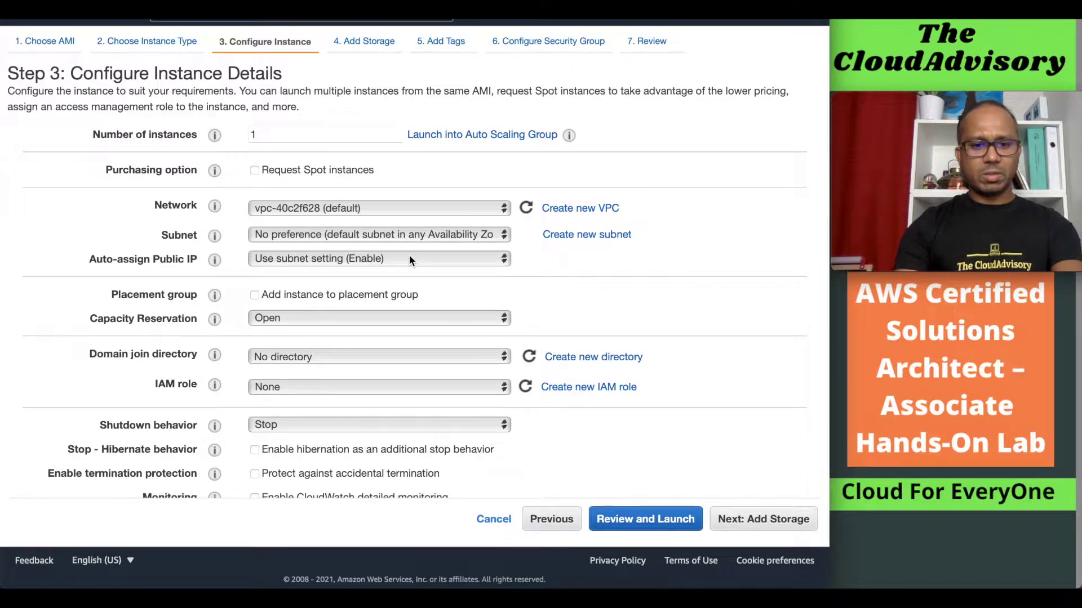
Copy the entire nginx installation bash script from Notes and paste it as text into the instance's user data in Safari
{"action": "scroll", "coordinate": [458, 390], "scroll_direction": "down", "scroll_amount": 4}
{"action": "scroll", "coordinate": [457, 390], "scroll_direction": "down", "scroll_amount": 3}
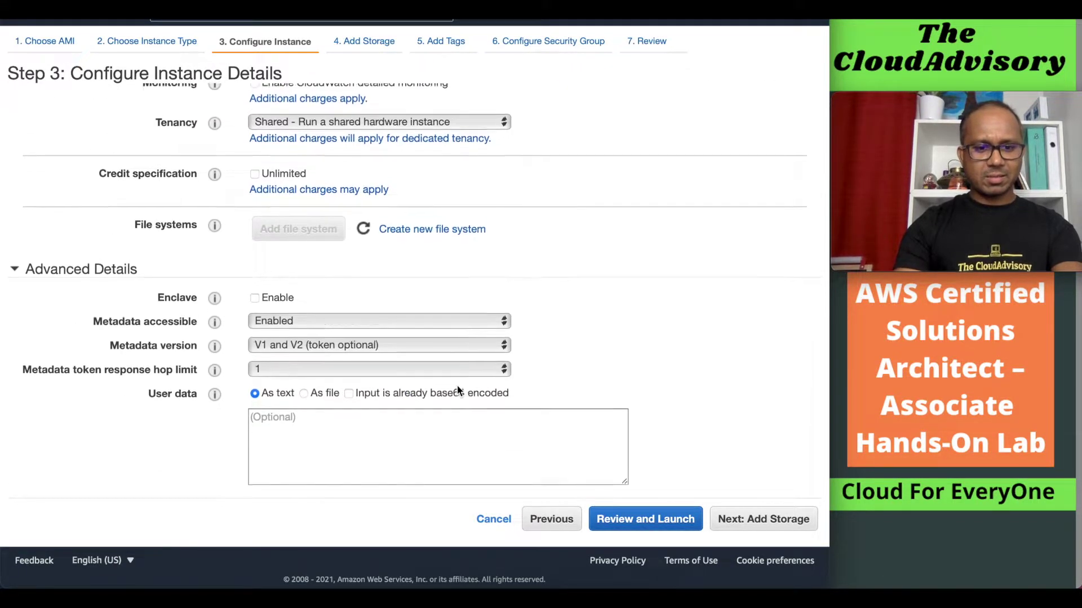
{"action": "left_click", "coordinate": [313, 431]}
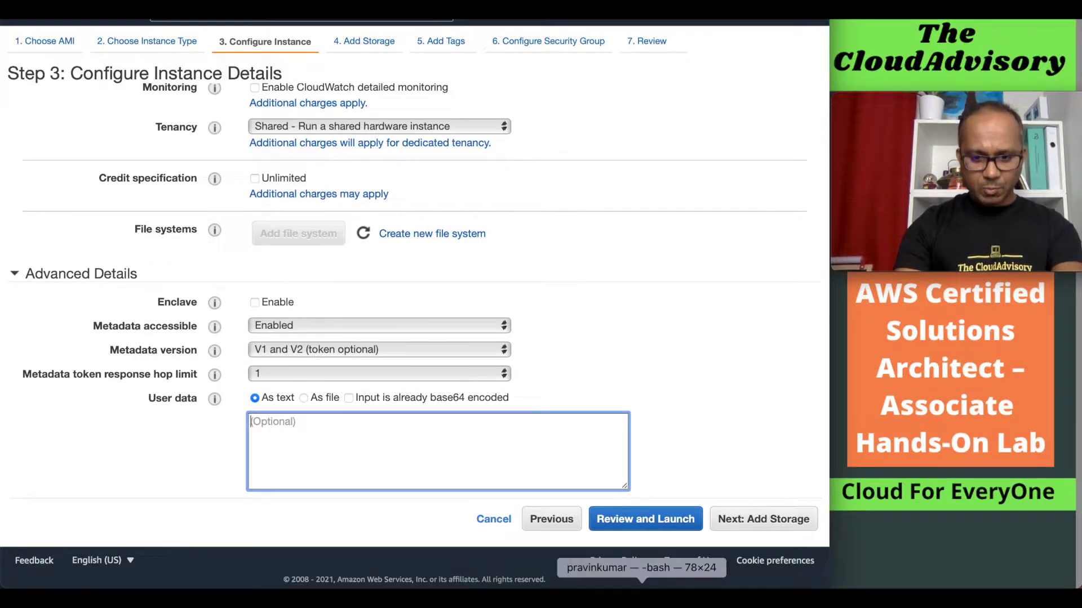
{"action": "left_click", "coordinate": [621, 589]}
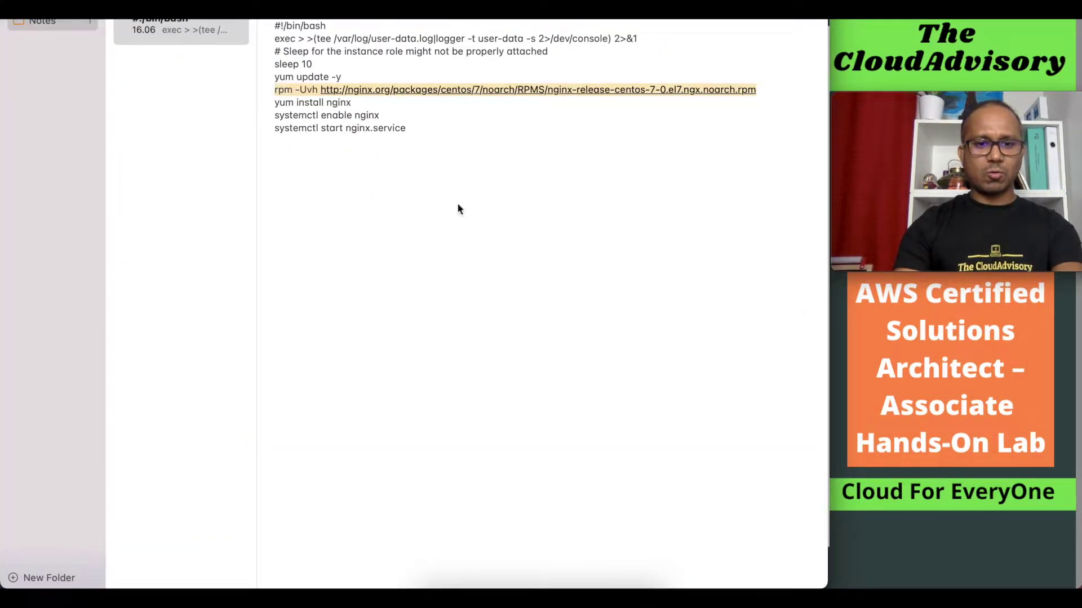
{"action": "key", "text": "super+a"}
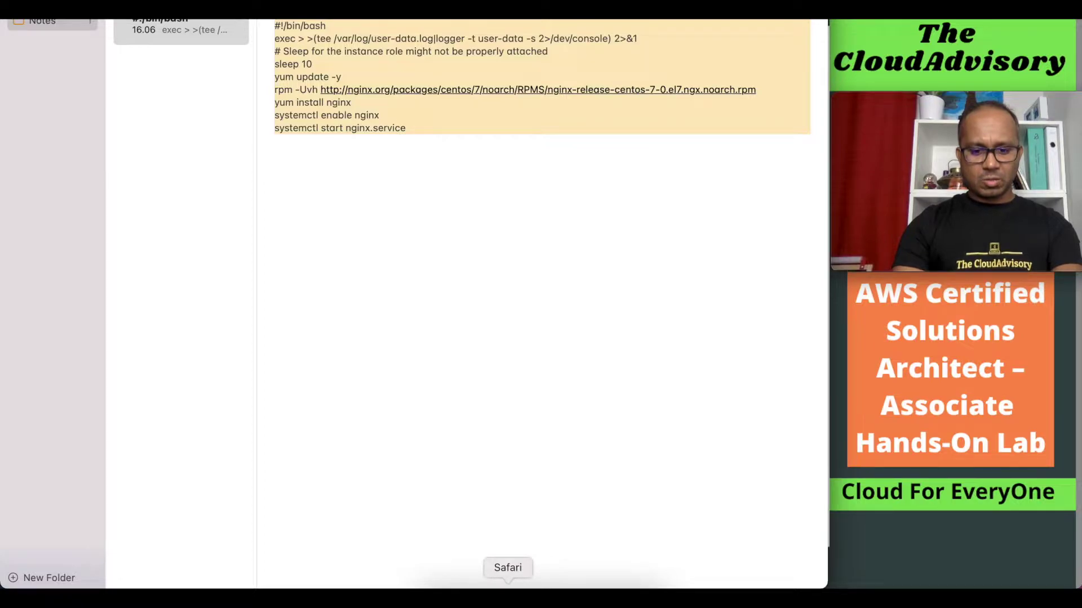
{"action": "left_click", "coordinate": [508, 588]}
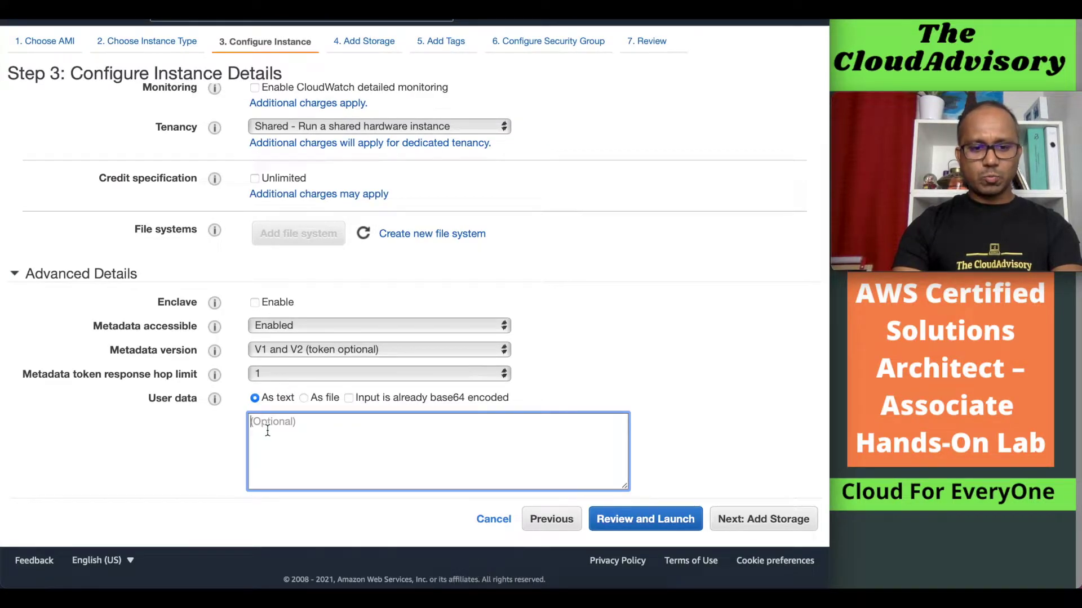
{"action": "key", "text": "super+v"}
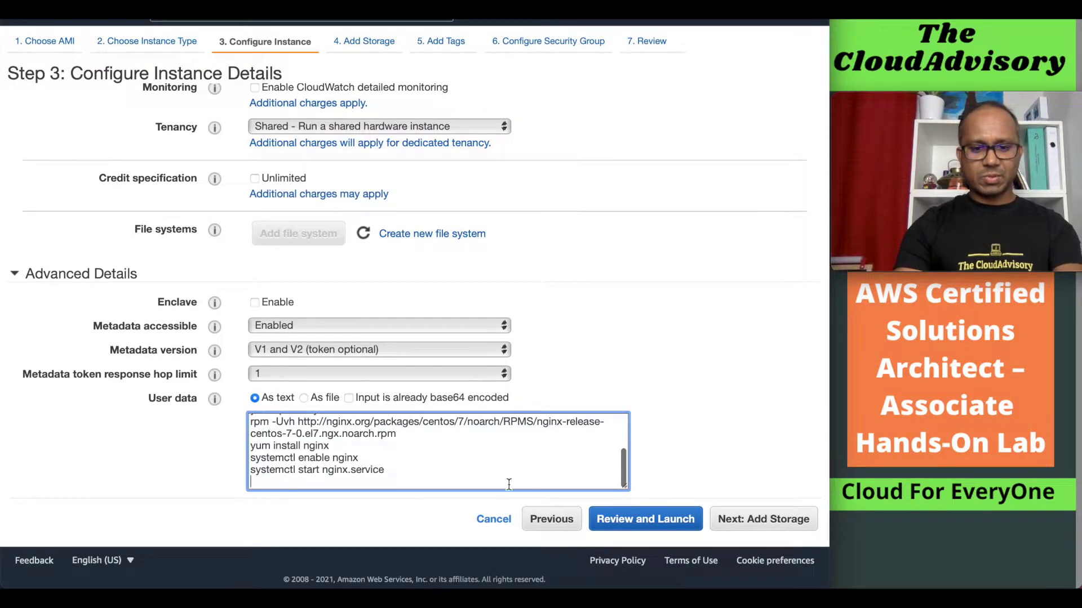
{"action": "scroll", "coordinate": [508, 484], "scroll_direction": "up", "scroll_amount": 5}
Keep the default storage, add no tags, and assign the existing security group webserver-sg to the instance
{"action": "left_click", "coordinate": [753, 523]}
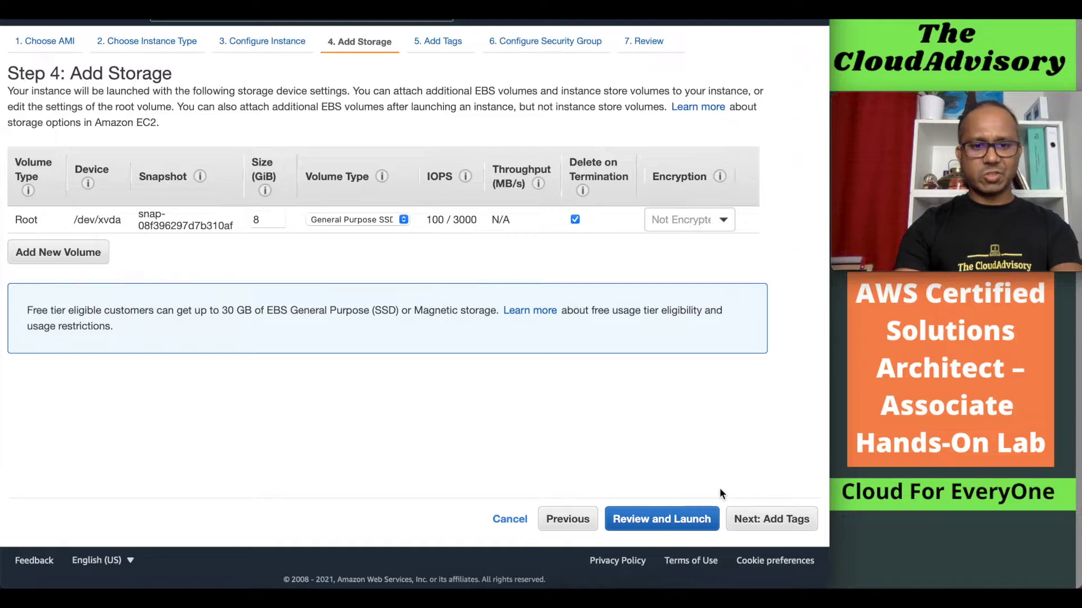
{"action": "left_click", "coordinate": [783, 523]}
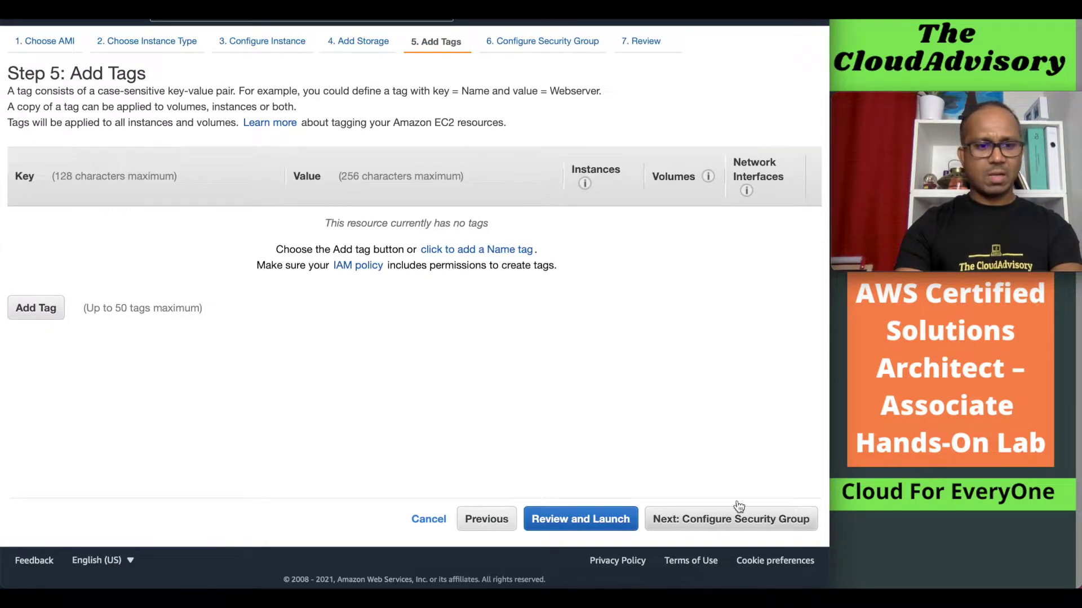
{"action": "left_click", "coordinate": [714, 524]}
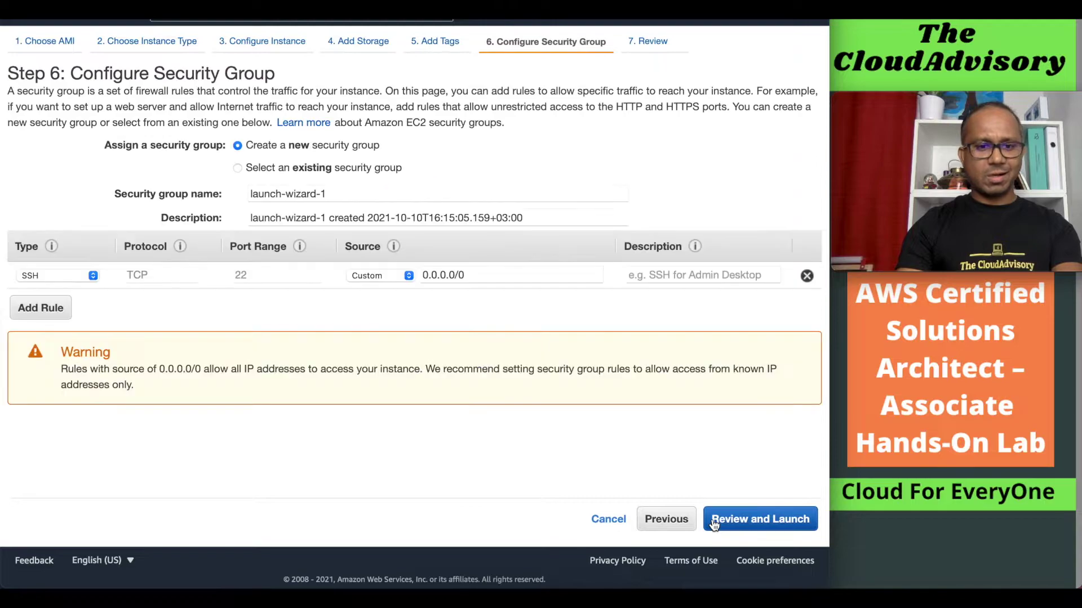
{"action": "left_click", "coordinate": [237, 169]}
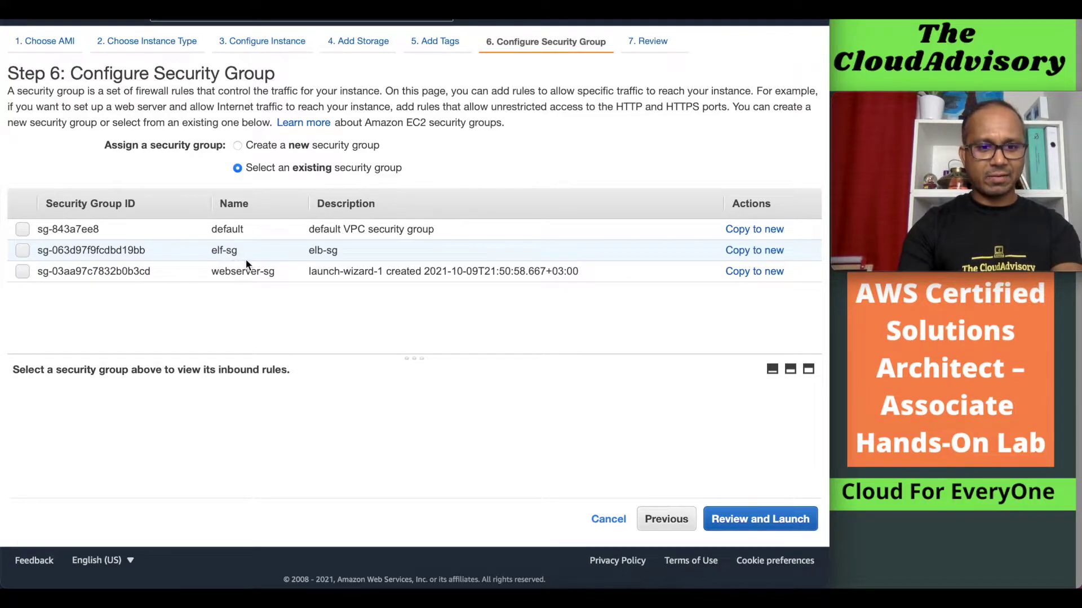
{"action": "left_click", "coordinate": [22, 272]}
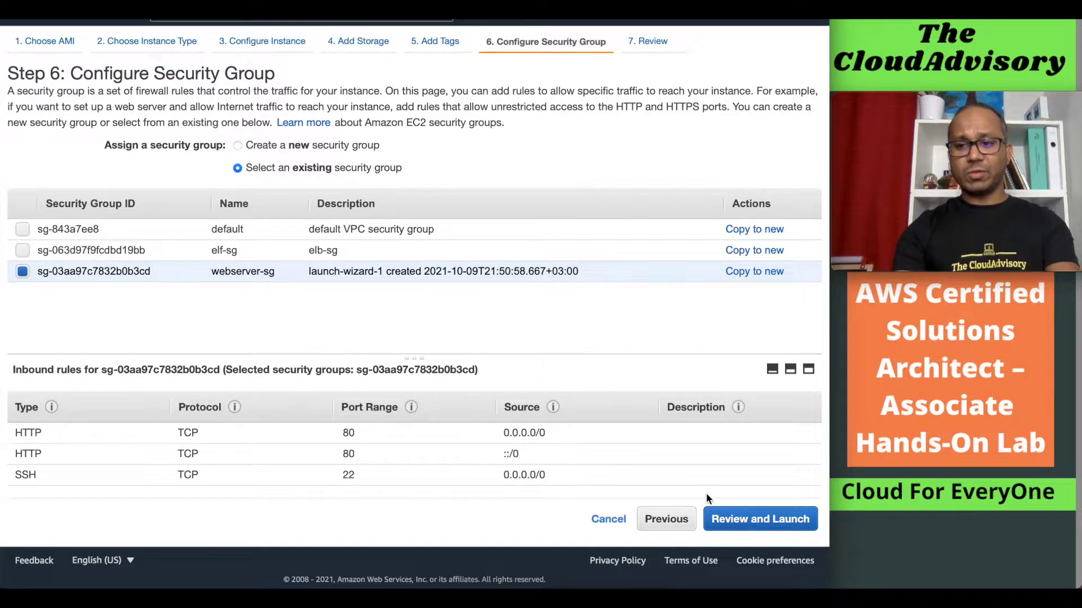
Launch the instance with the existing demo key pair, acknowledging private key access, and open the new instance in the refreshed instances list
{"action": "left_click", "coordinate": [751, 523]}
{"action": "left_click", "coordinate": [791, 519]}
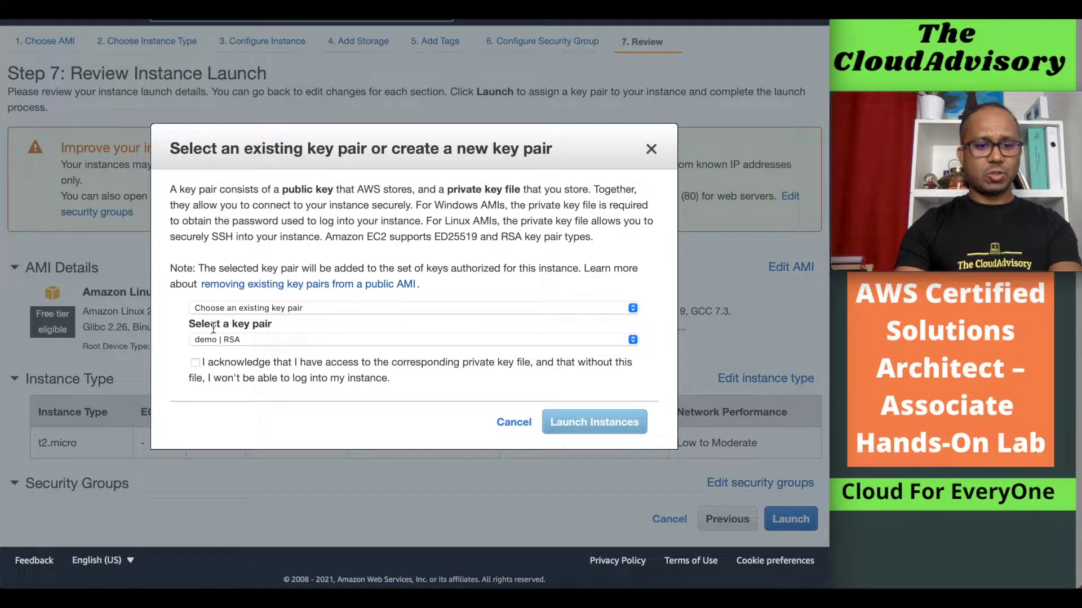
{"action": "left_click", "coordinate": [195, 363]}
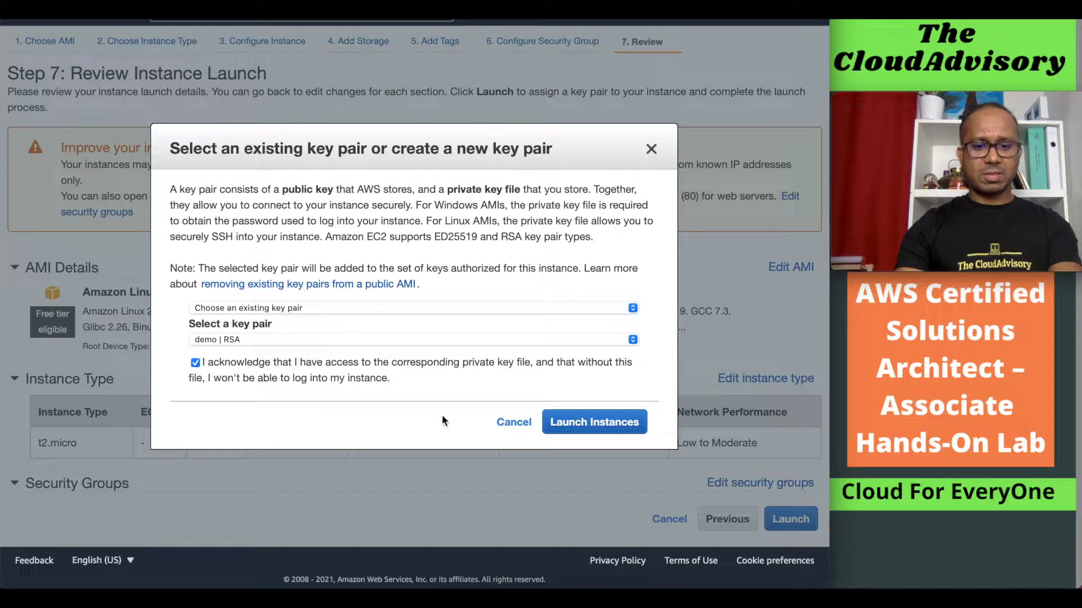
{"action": "left_click", "coordinate": [613, 422]}
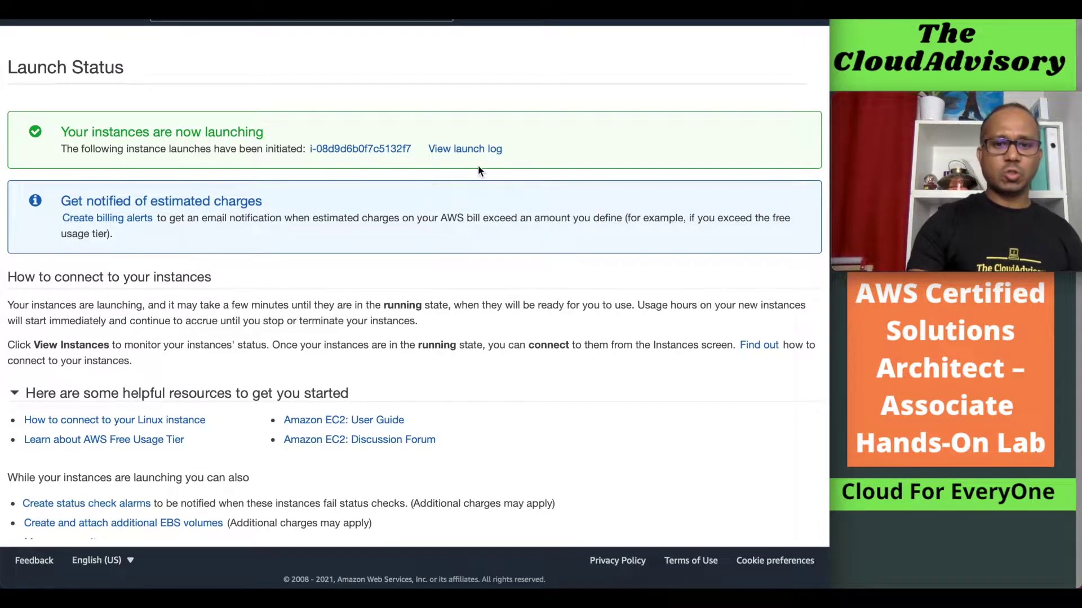
{"action": "left_click", "coordinate": [367, 149]}
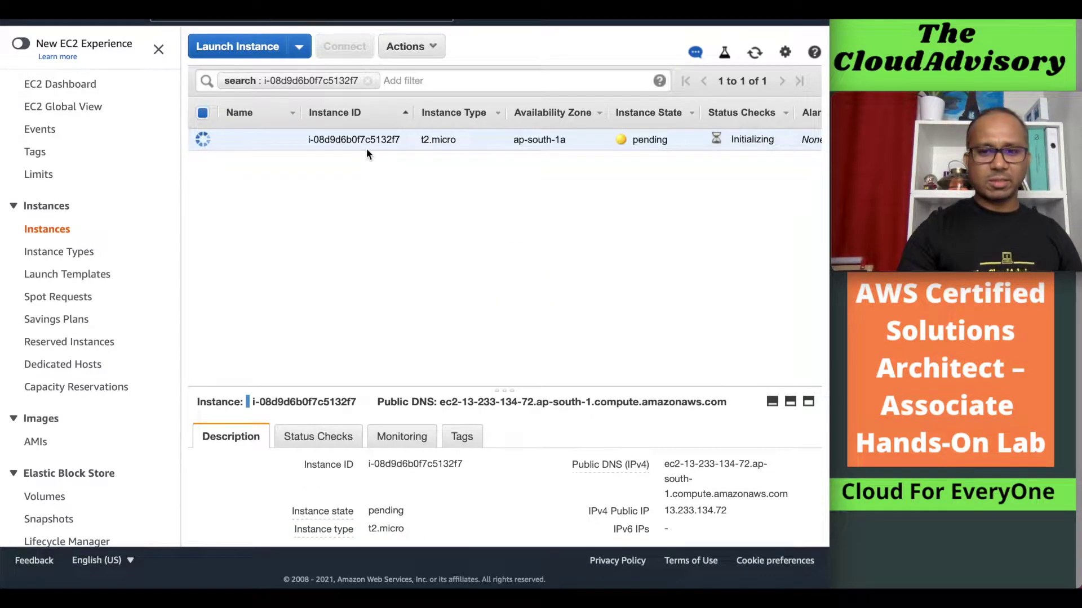
{"action": "left_click", "coordinate": [755, 53]}
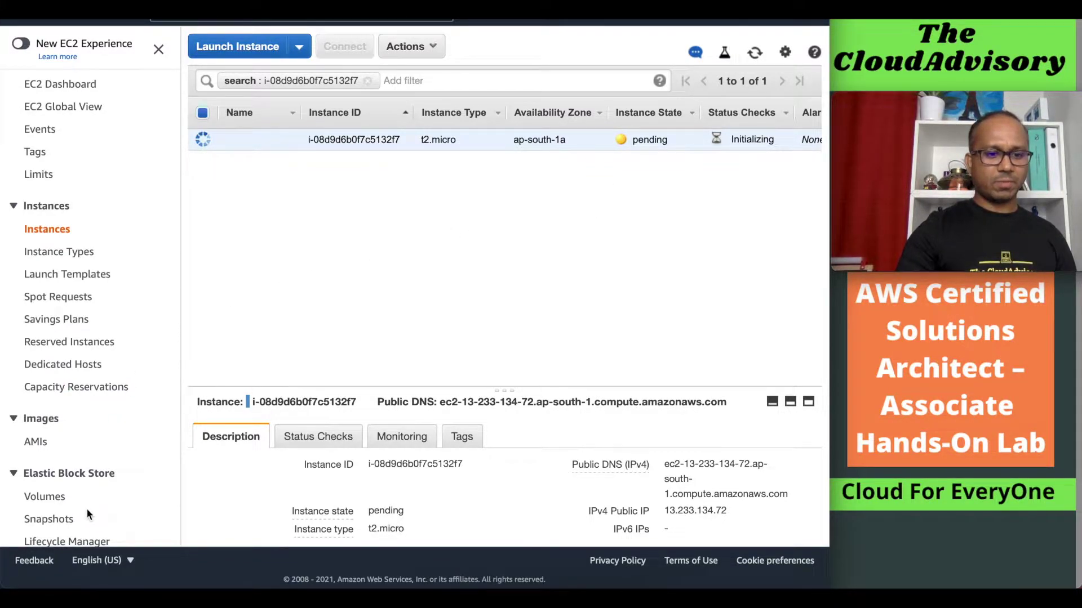
Switch to Notes and examine the user data script's log redirection, sleep command, and nginx install, enable and start commands
{"action": "left_click", "coordinate": [621, 586]}
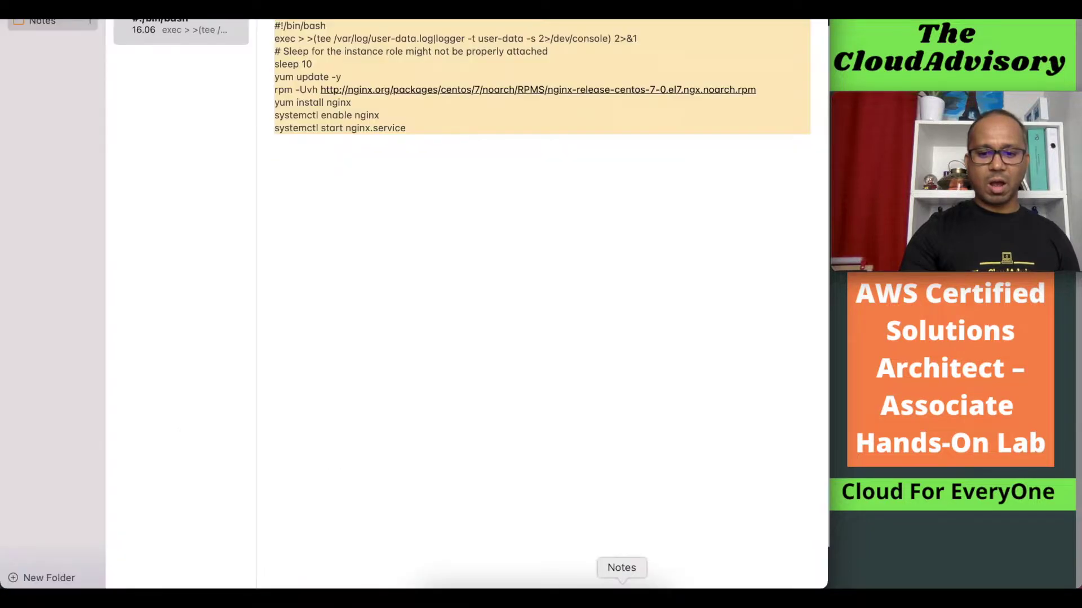
{"action": "left_click", "coordinate": [429, 260]}
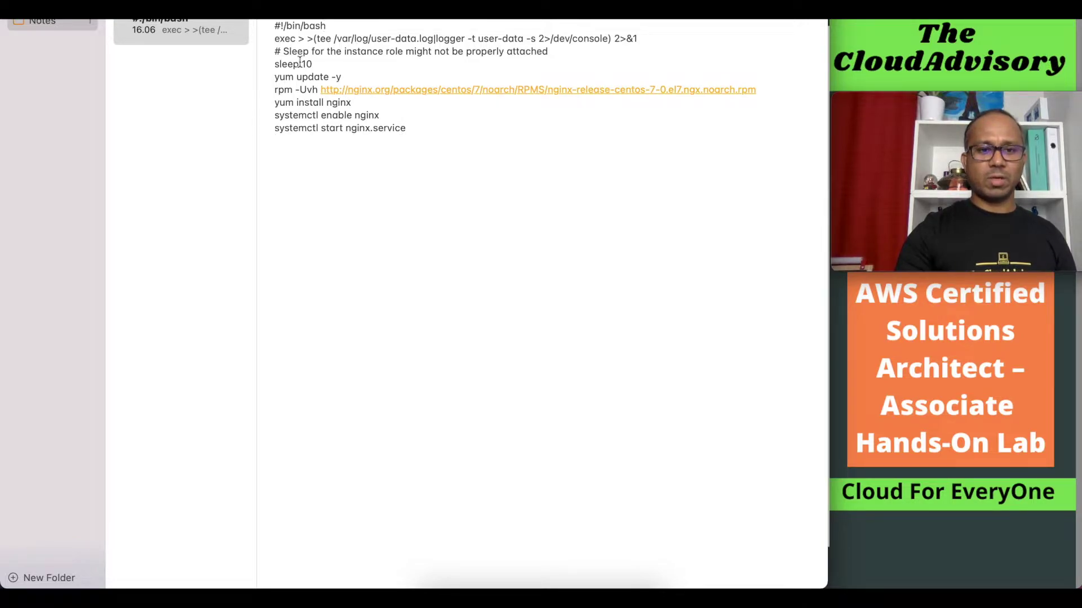
{"action": "left_click", "coordinate": [554, 51]}
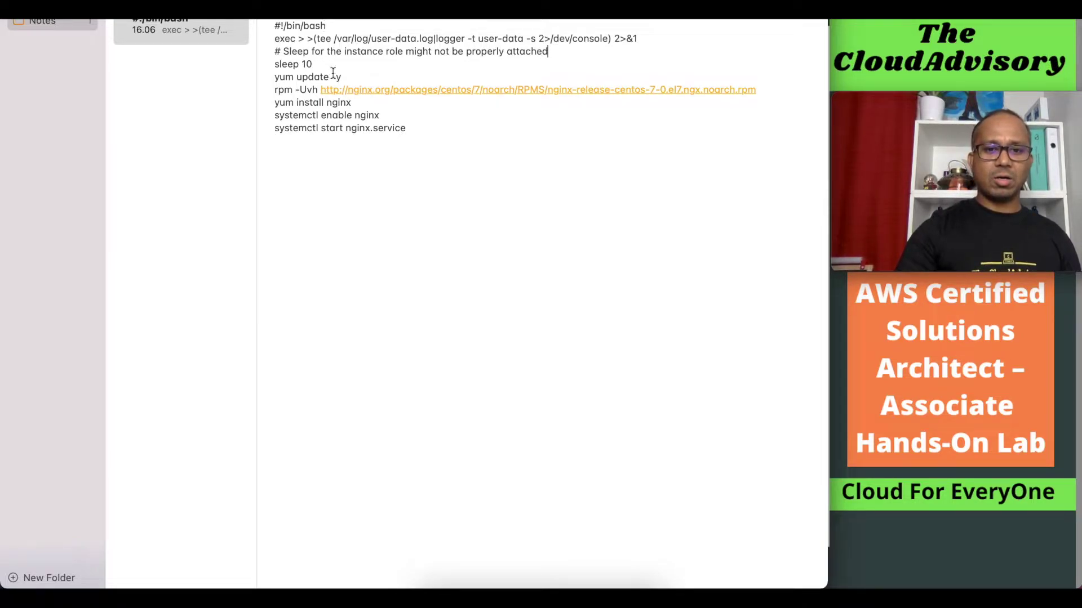
{"action": "triple_click", "coordinate": [273, 49]}
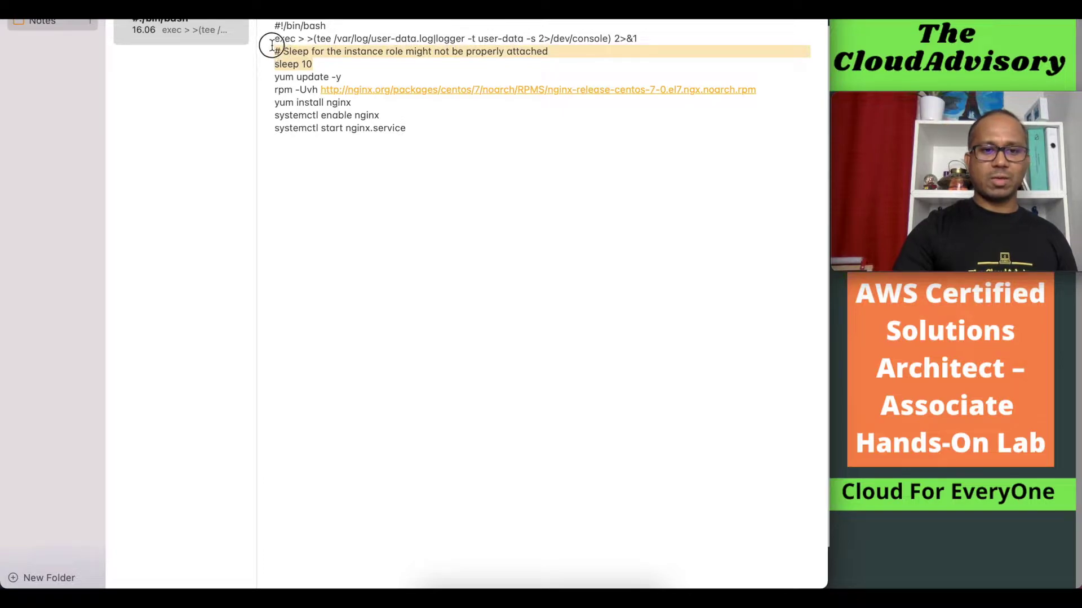
{"action": "left_click", "coordinate": [284, 90]}
{"action": "left_click_drag", "start_coordinate": [273, 77], "coordinate": [397, 160]}
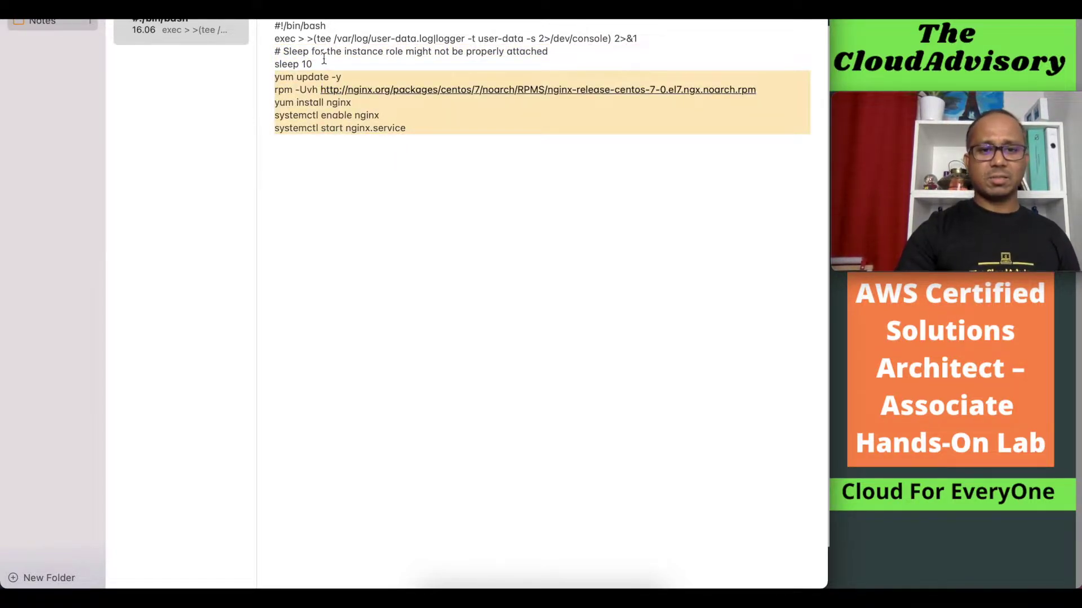
{"action": "left_click", "coordinate": [283, 38]}
{"action": "left_click", "coordinate": [450, 51]}
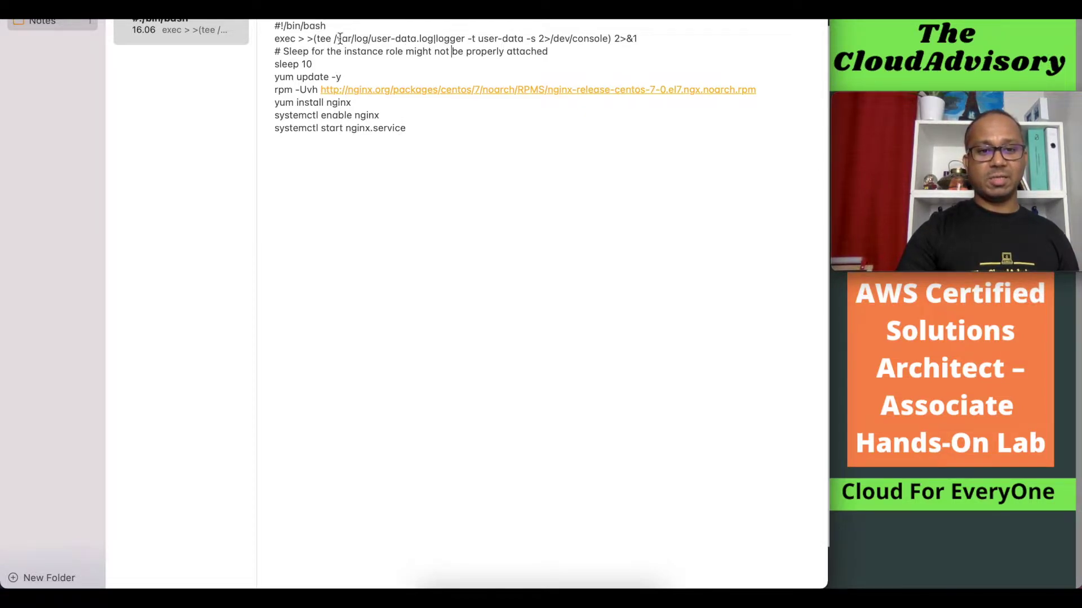
{"action": "left_click_drag", "start_coordinate": [335, 38], "coordinate": [434, 40]}
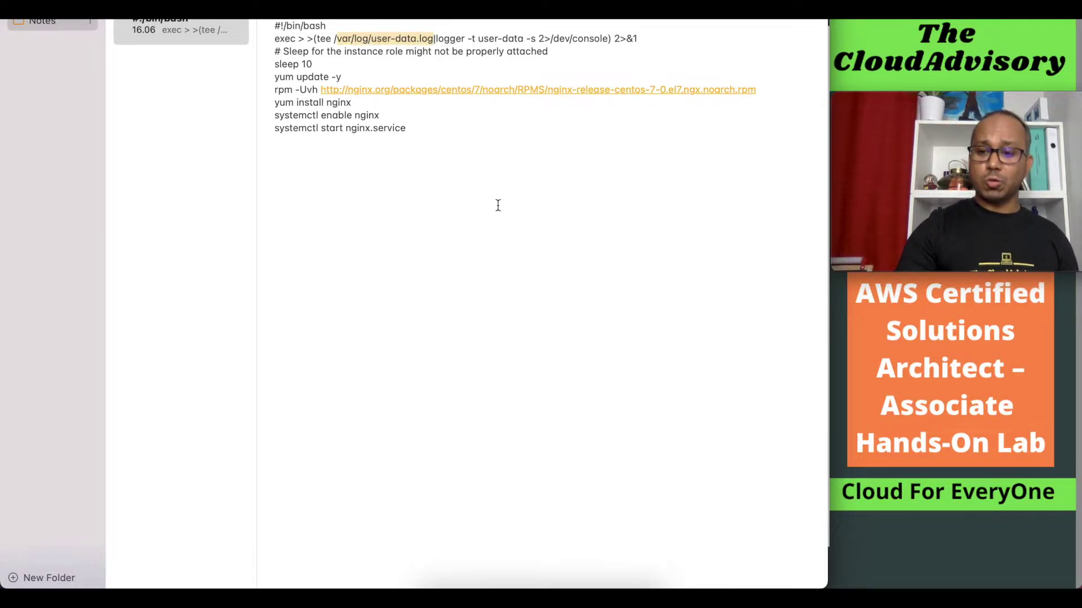
{"action": "left_click", "coordinate": [420, 135]}
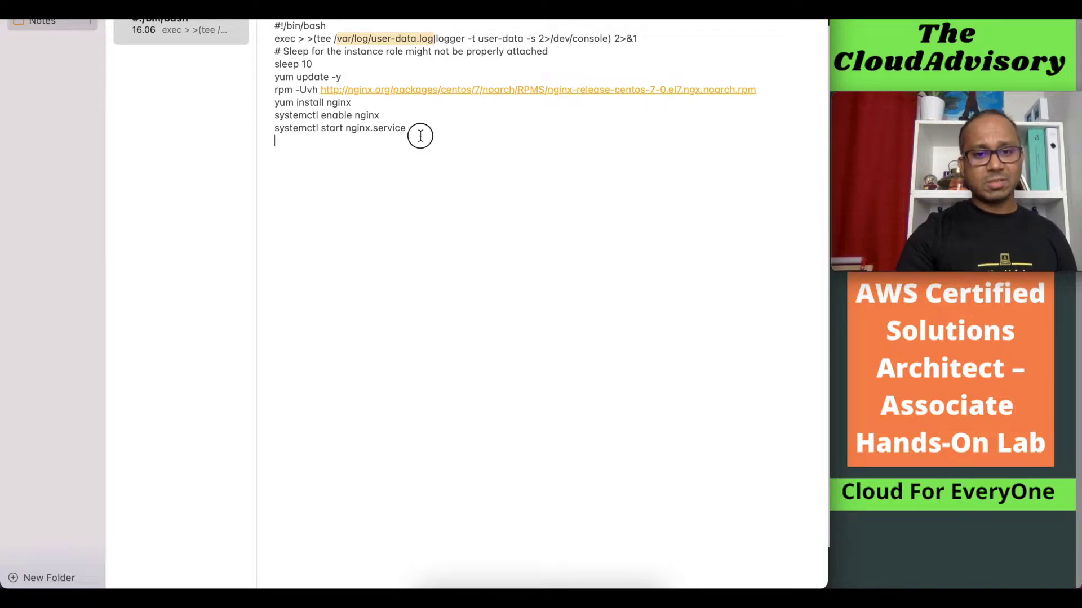
{"action": "left_click", "coordinate": [406, 125]}
{"action": "left_click_drag", "start_coordinate": [406, 125], "coordinate": [270, 73]}
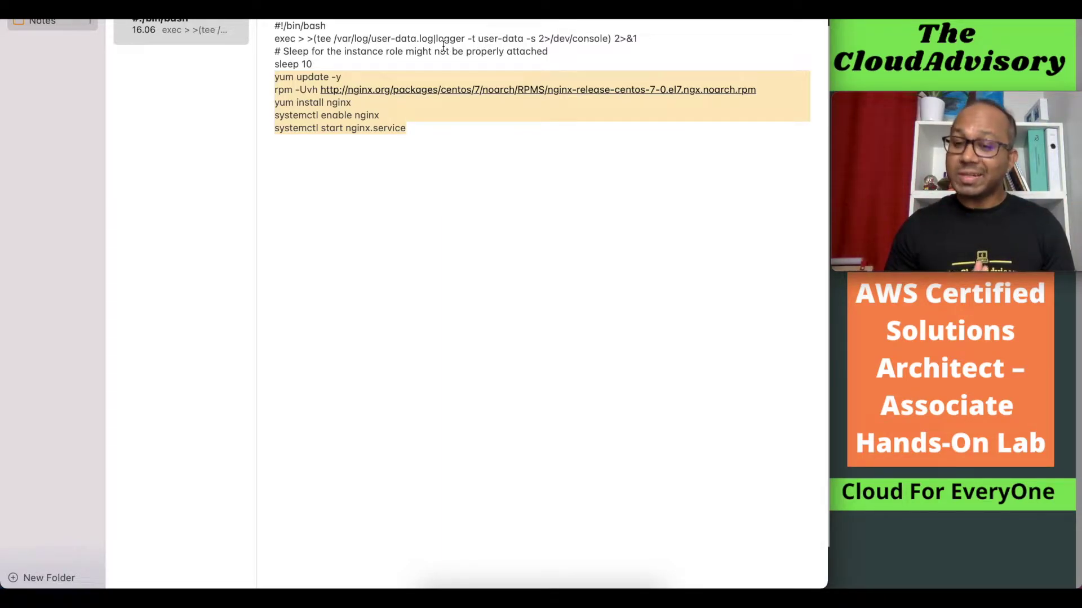
{"action": "left_click", "coordinate": [313, 51]}
{"action": "left_click_drag", "start_coordinate": [313, 64], "coordinate": [274, 64]}
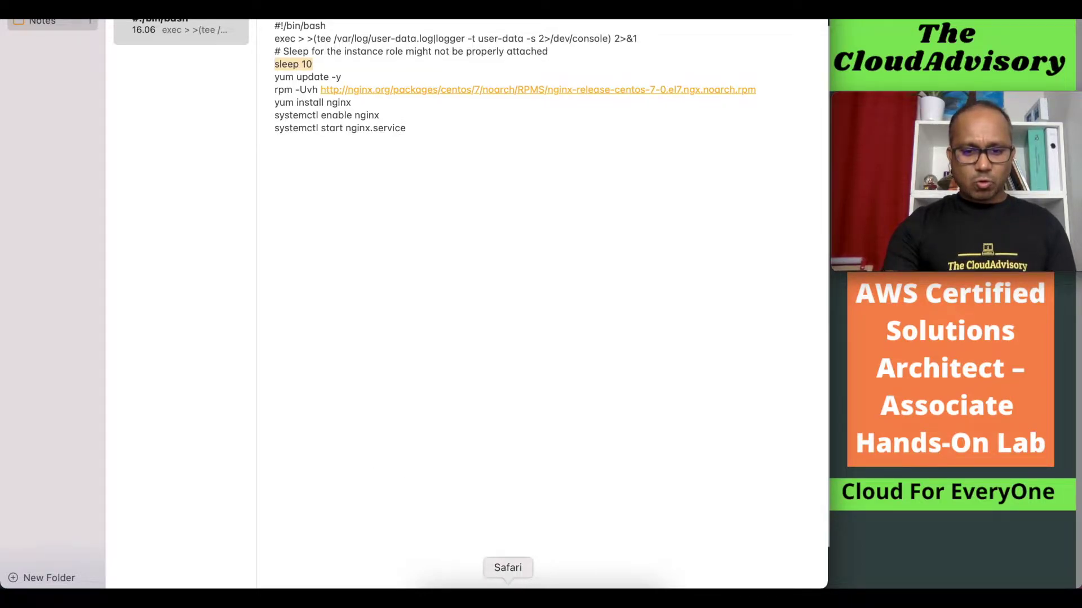
Return to Safari, refresh the instances list, enlarge the instance's details area and copy its IPv4 public IP
{"action": "left_click", "coordinate": [441, 575]}
{"action": "left_click", "coordinate": [756, 53]}
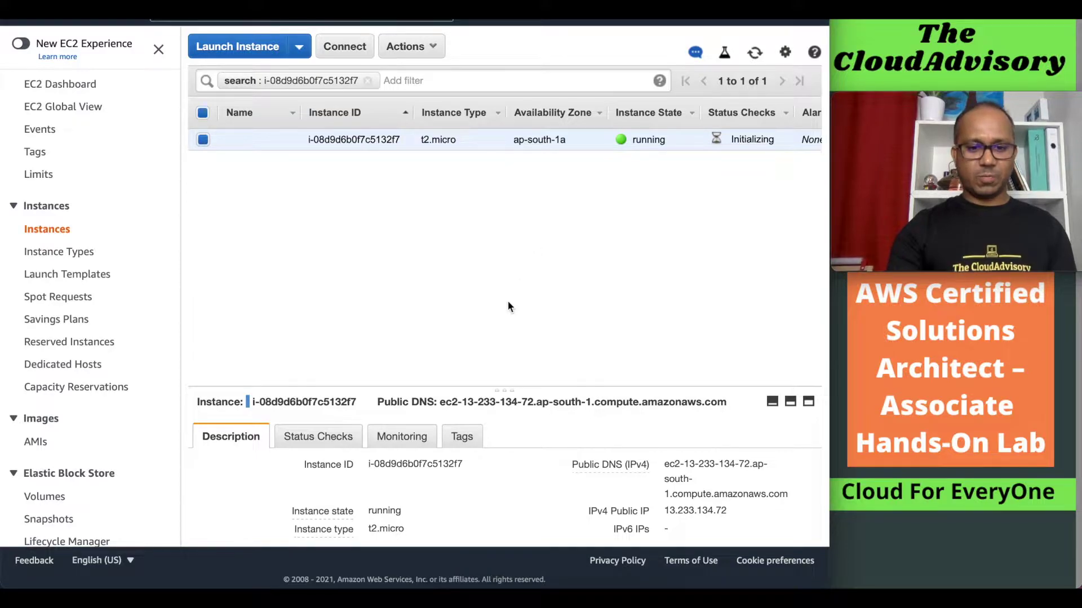
{"action": "left_click_drag", "start_coordinate": [502, 389], "coordinate": [488, 232]}
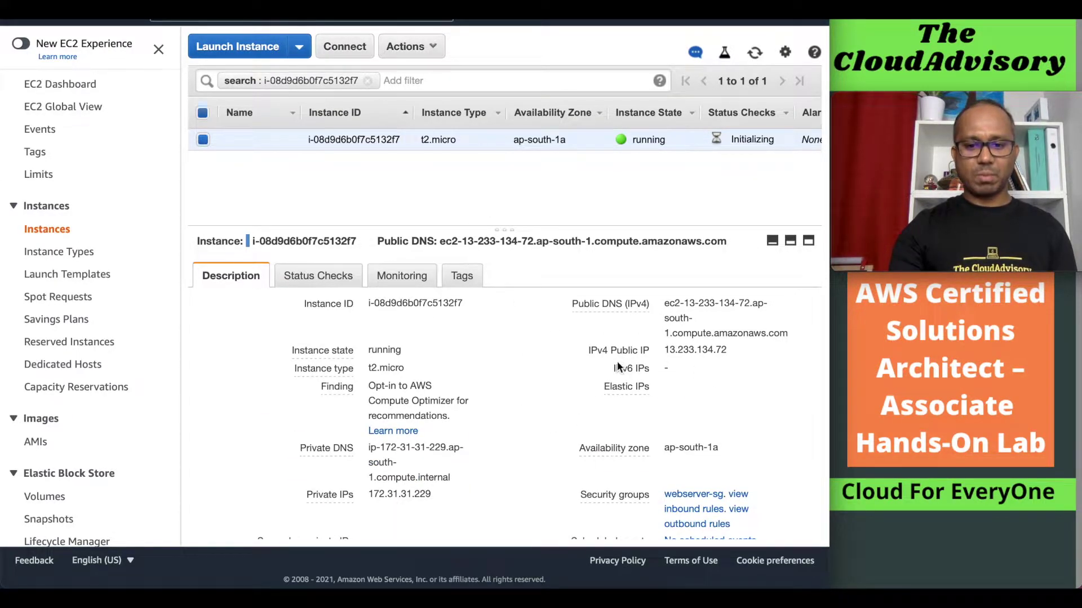
{"action": "mouse_move", "coordinate": [731, 328]}
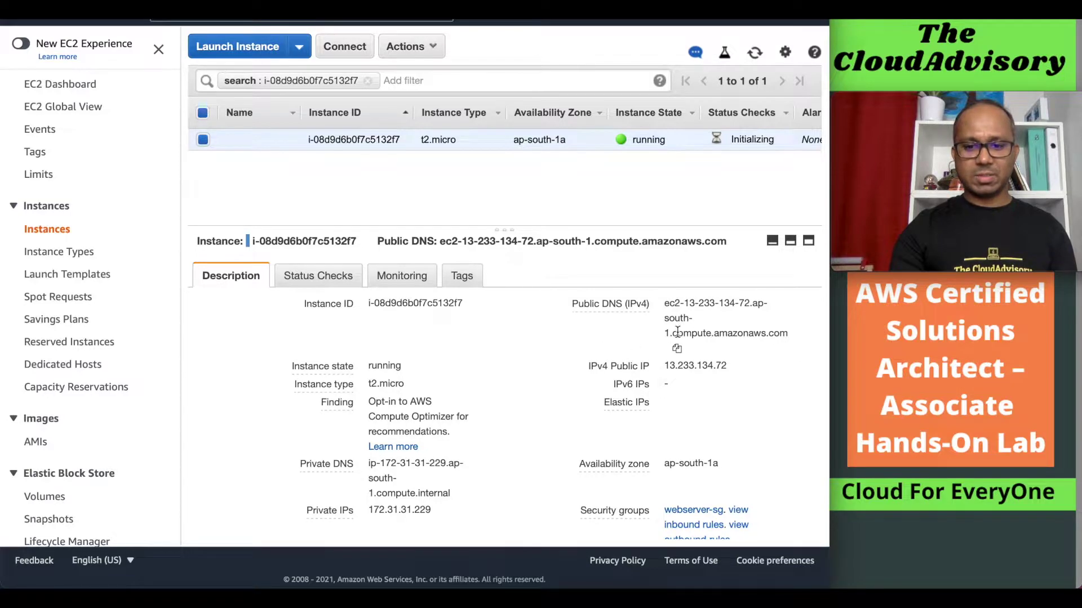
{"action": "mouse_move", "coordinate": [667, 367]}
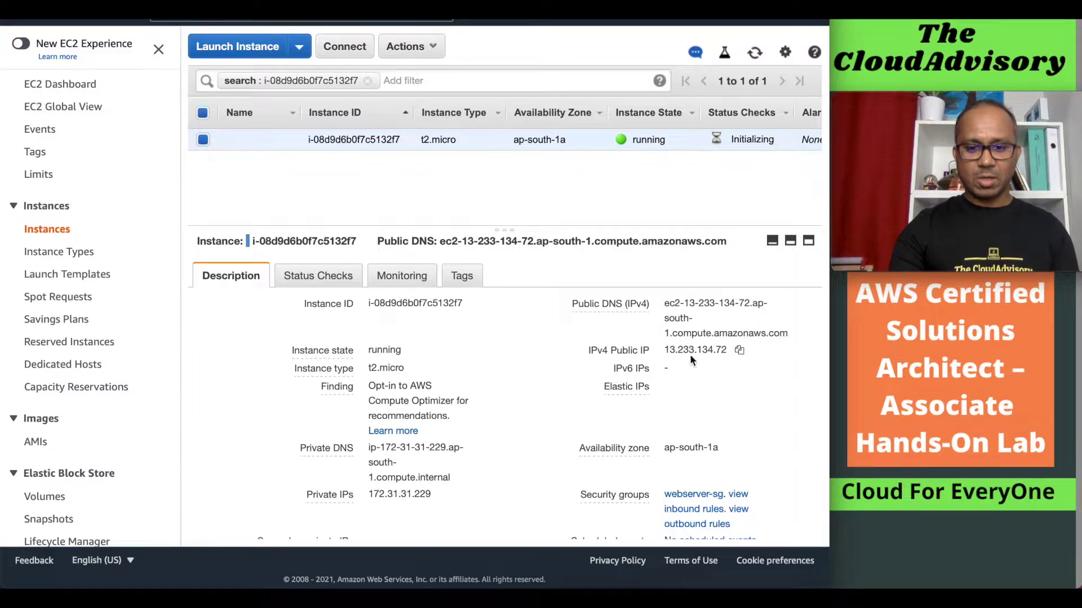
{"action": "left_click", "coordinate": [739, 350]}
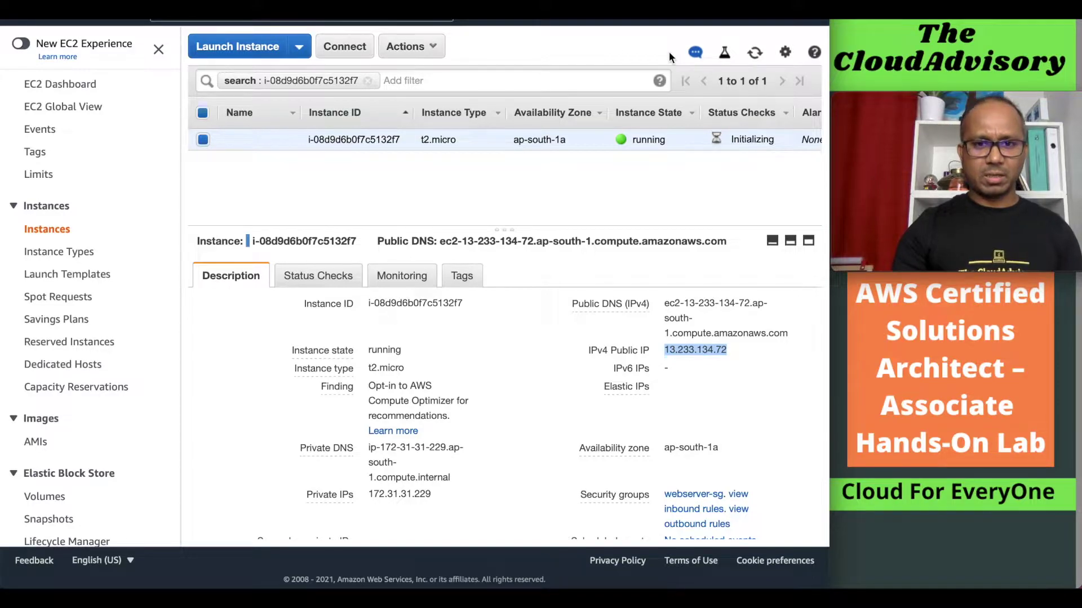
Try to open the web server at 13.233.134.72 in a new browser tab, and load the address once more
{"action": "key", "text": "super+t"}
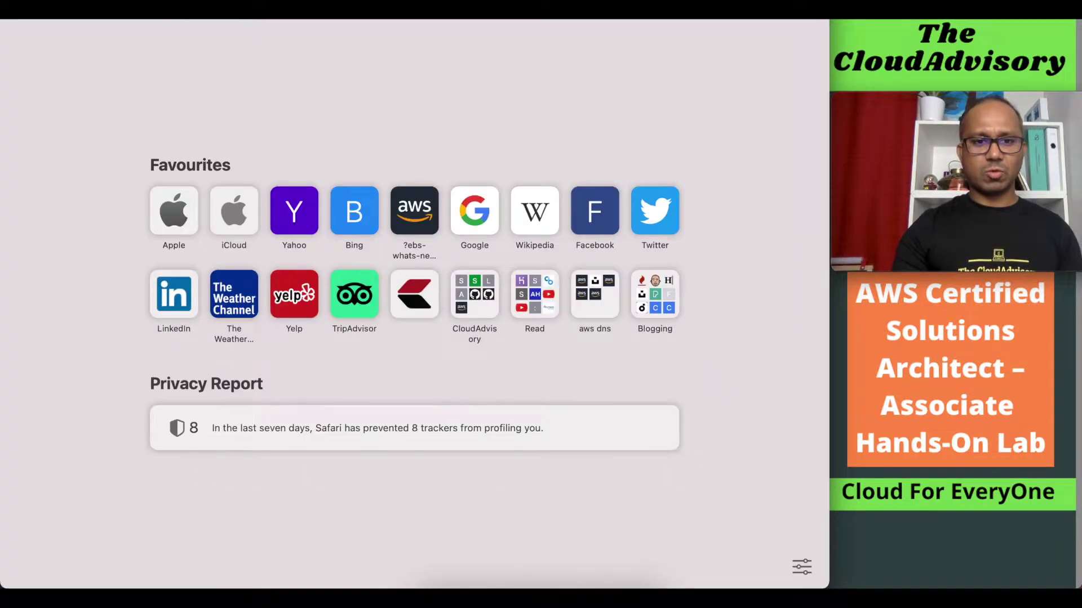
{"action": "key", "text": "super+v"}
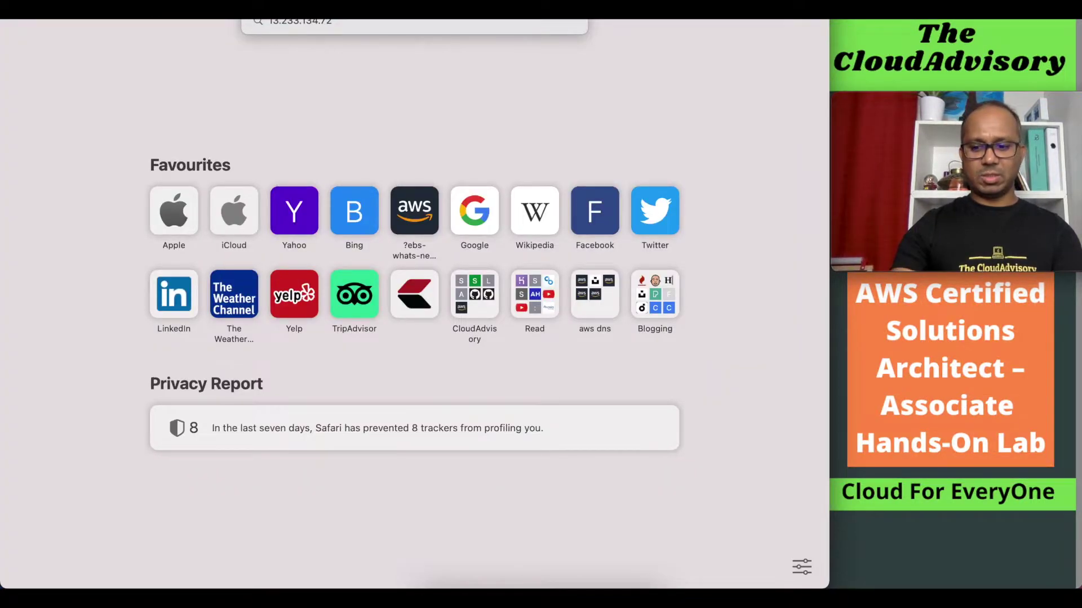
{"action": "key", "text": "Return"}
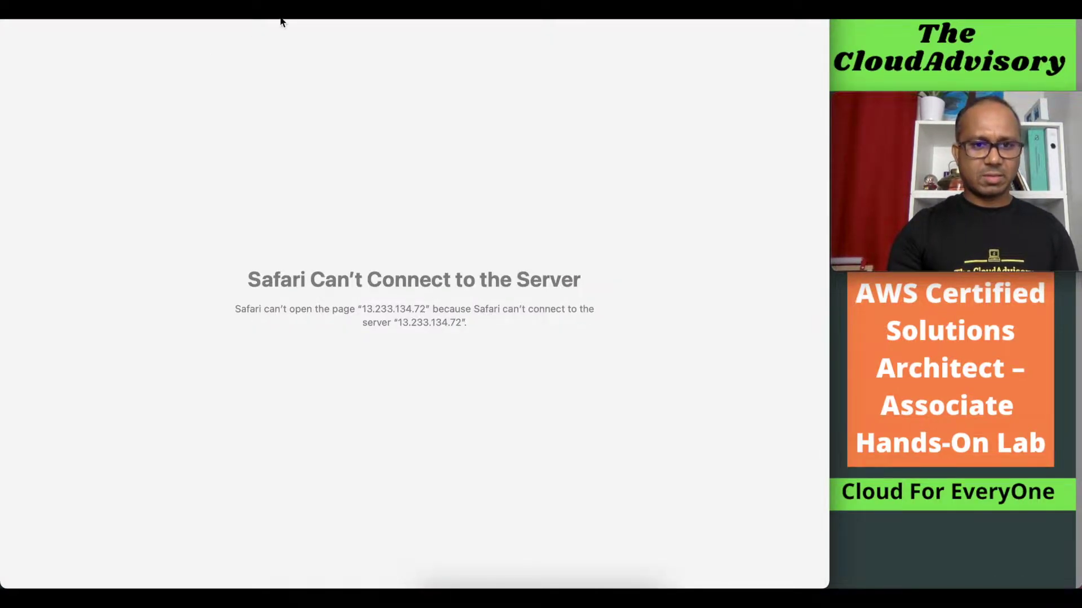
{"action": "key", "text": "super+l"}
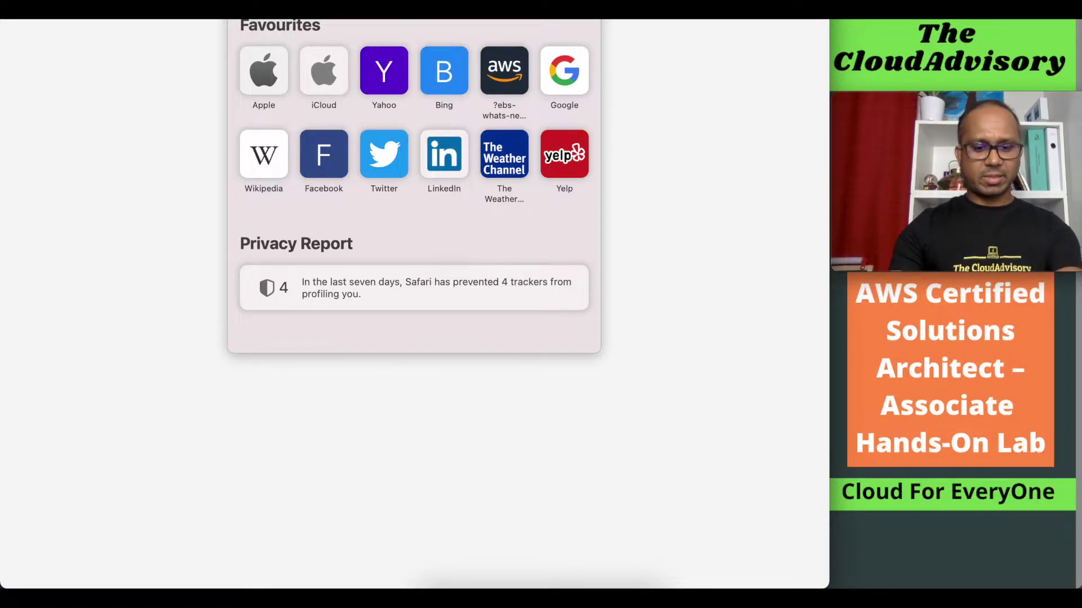
{"action": "key", "text": "Left"}
{"action": "type", "text": "http:"}
{"action": "key", "text": "BackSpace"}
{"action": "key", "text": "BackSpace"}
{"action": "key", "text": "BackSpace"}
{"action": "key", "text": "BackSpace"}
{"action": "key", "text": "BackSpace"}
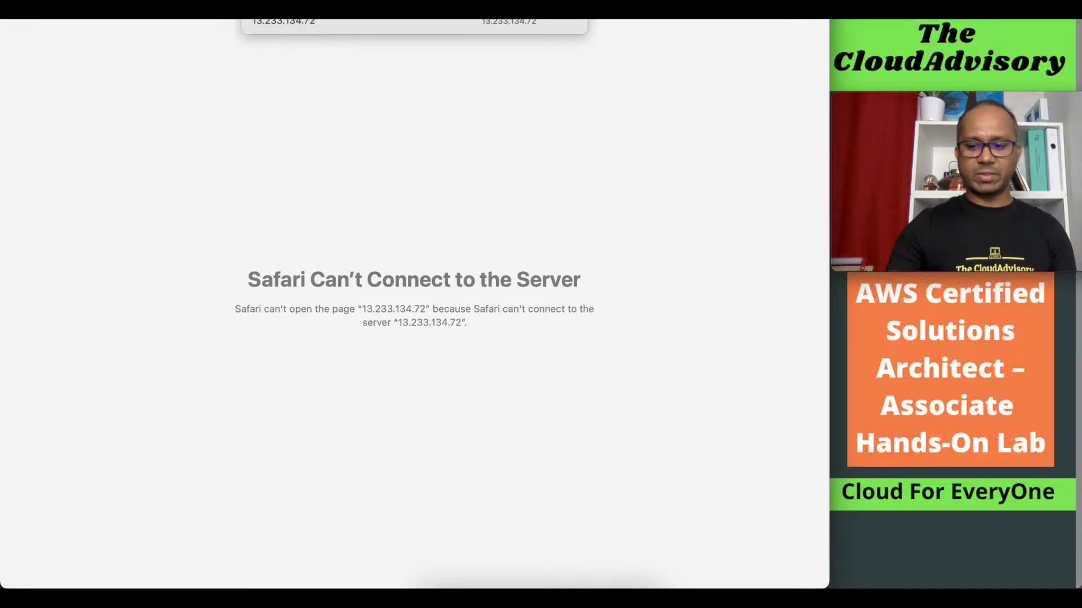
{"action": "key", "text": "Return"}
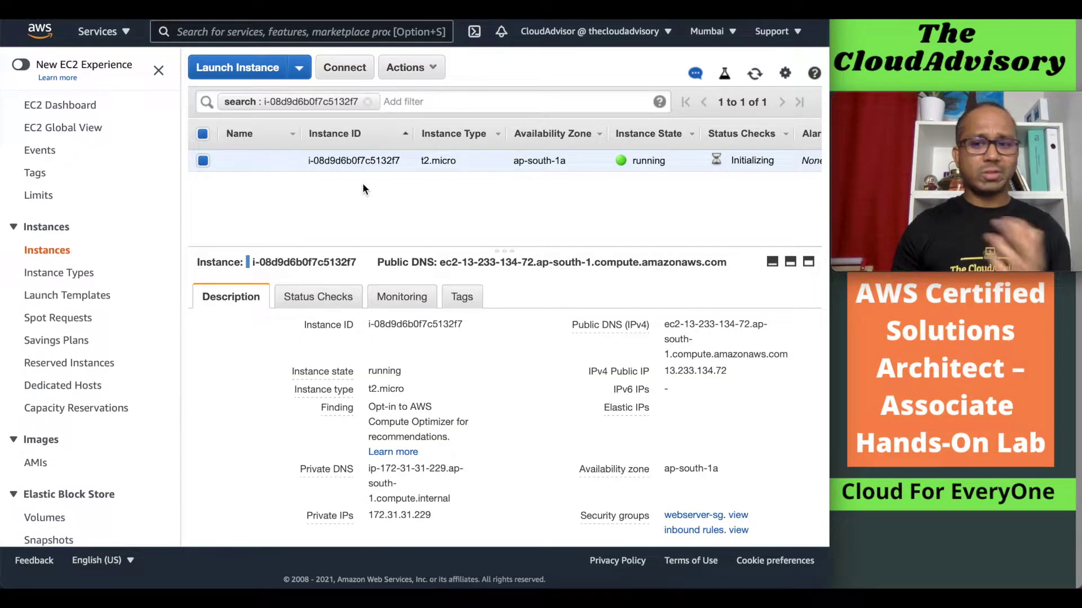
Refresh the instances list, open the instance's connection instructions and copy the example SSH command that uses demo.pem
{"action": "left_click", "coordinate": [755, 74]}
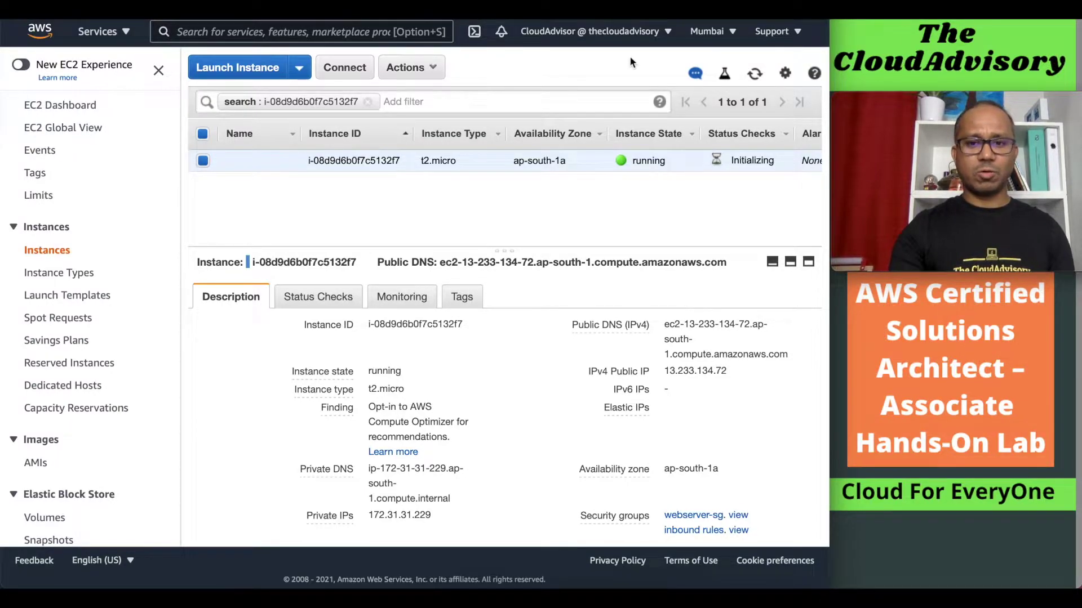
{"action": "left_click", "coordinate": [361, 70]}
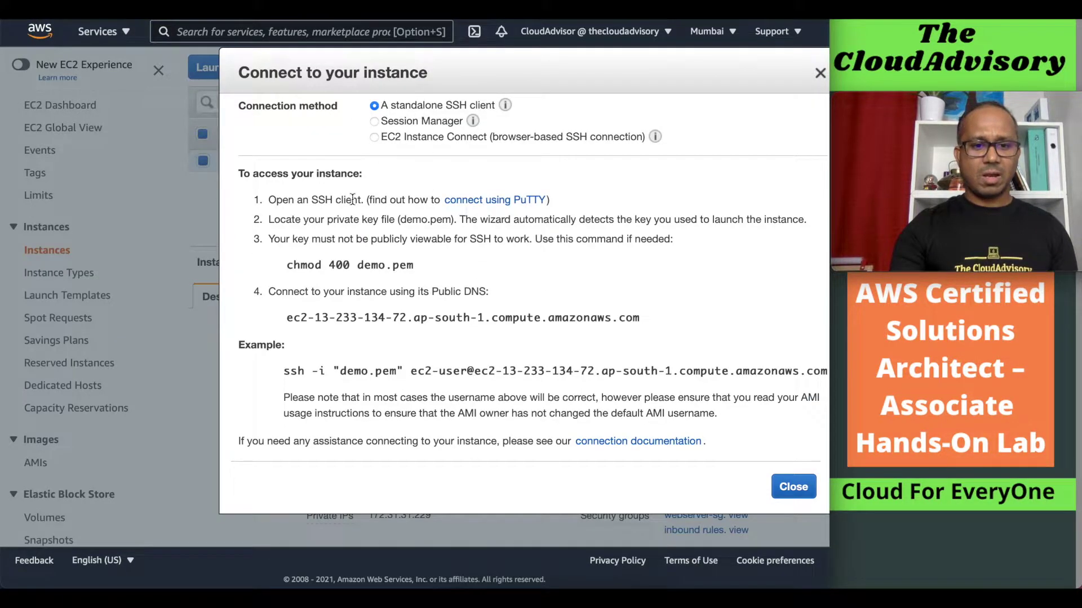
{"action": "triple_click", "coordinate": [282, 370]}
{"action": "left_click", "coordinate": [580, 363]}
{"action": "triple_click", "coordinate": [683, 369]}
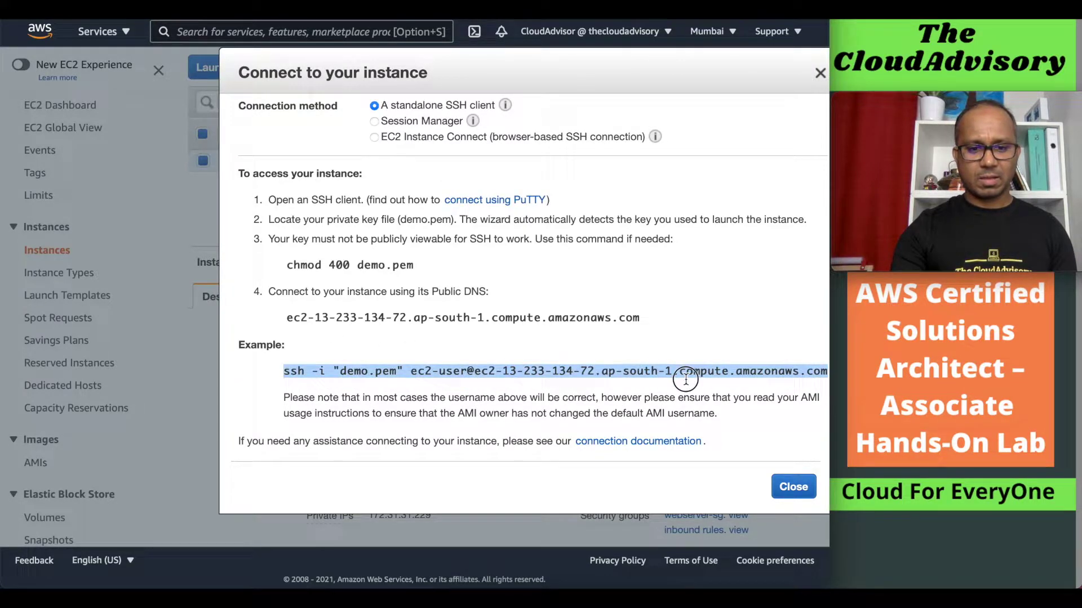
{"action": "right_click", "coordinate": [653, 375]}
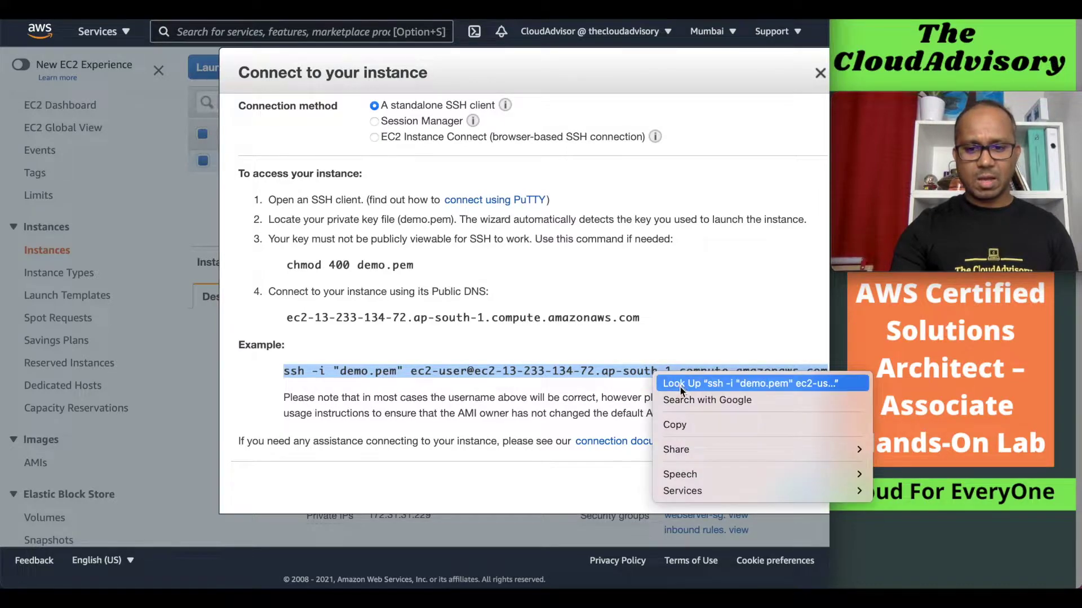
{"action": "left_click", "coordinate": [677, 425]}
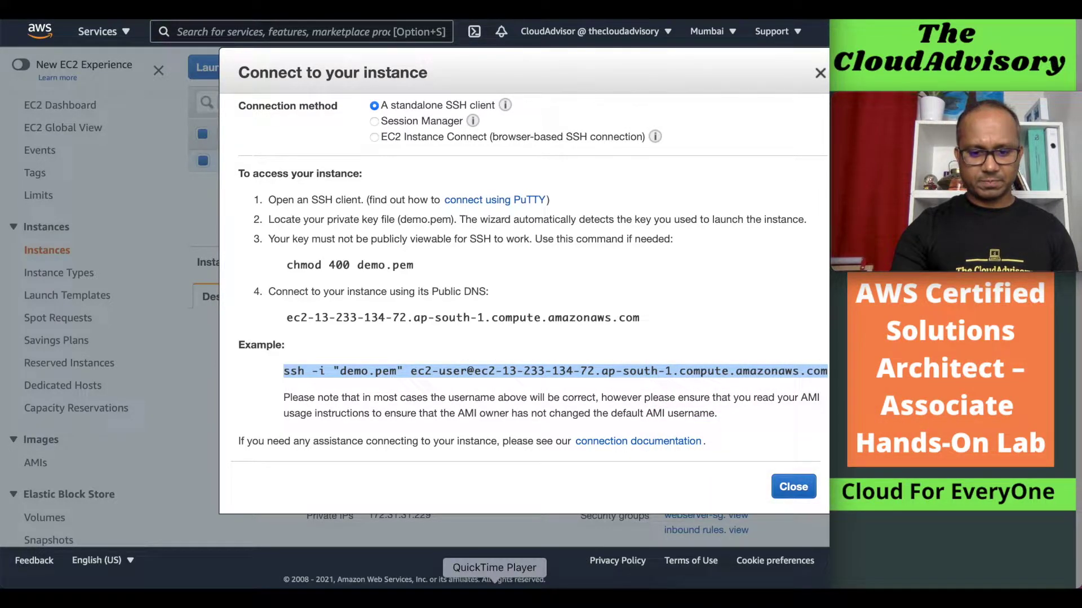
Switch to Terminal, try to connect with the copied SSH command, and accept the host's fingerprint with yes
{"action": "left_click", "coordinate": [466, 583]}
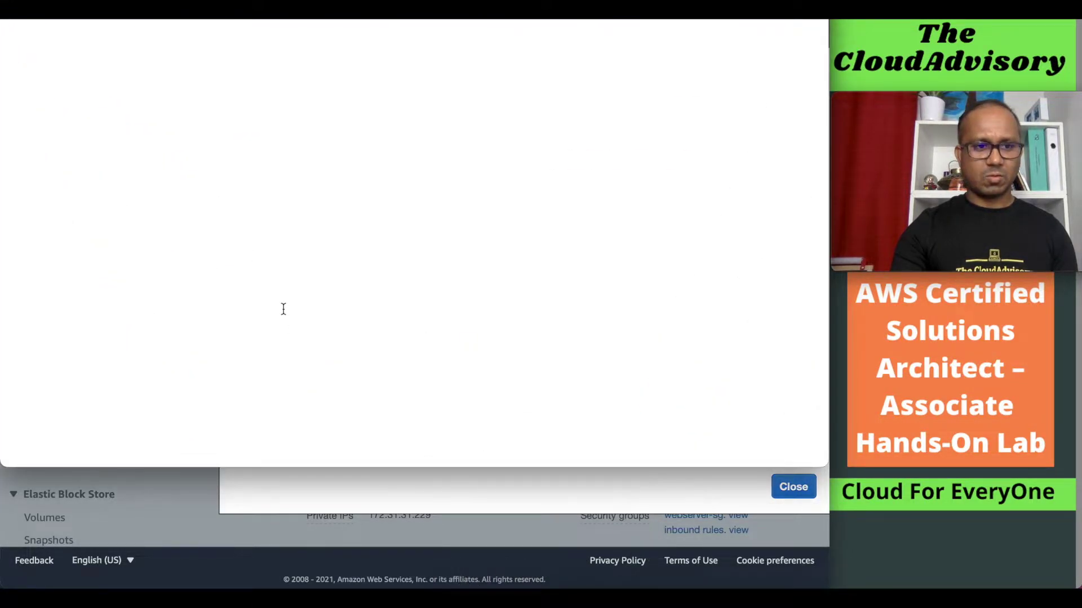
{"action": "key", "text": "Return"}
{"action": "left_click", "coordinate": [215, 166]}
{"action": "right_click", "coordinate": [215, 166]}
{"action": "left_click", "coordinate": [248, 192]}
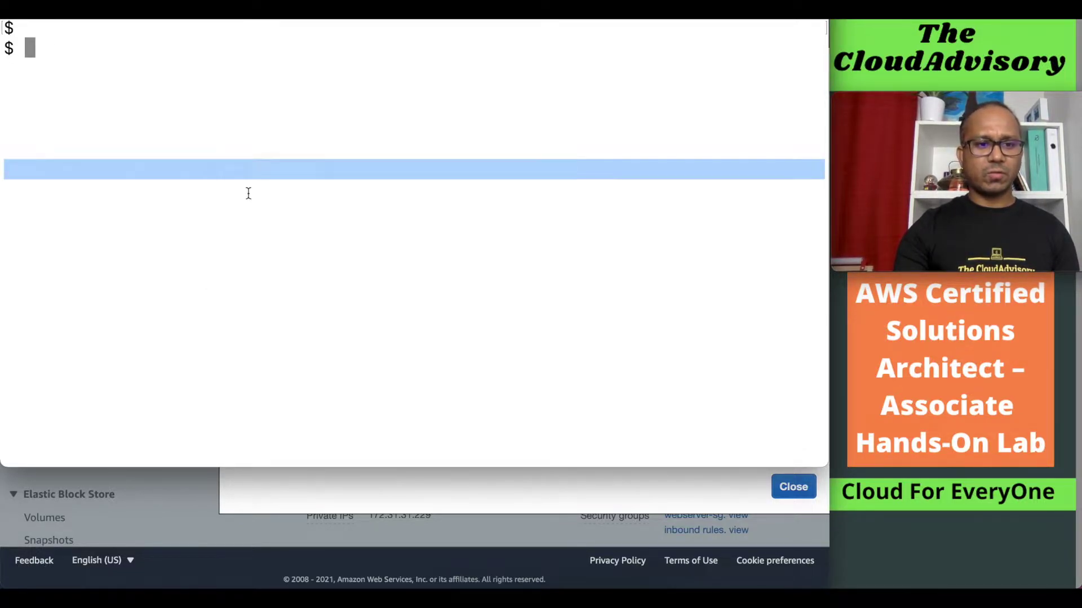
{"action": "key", "text": "Return"}
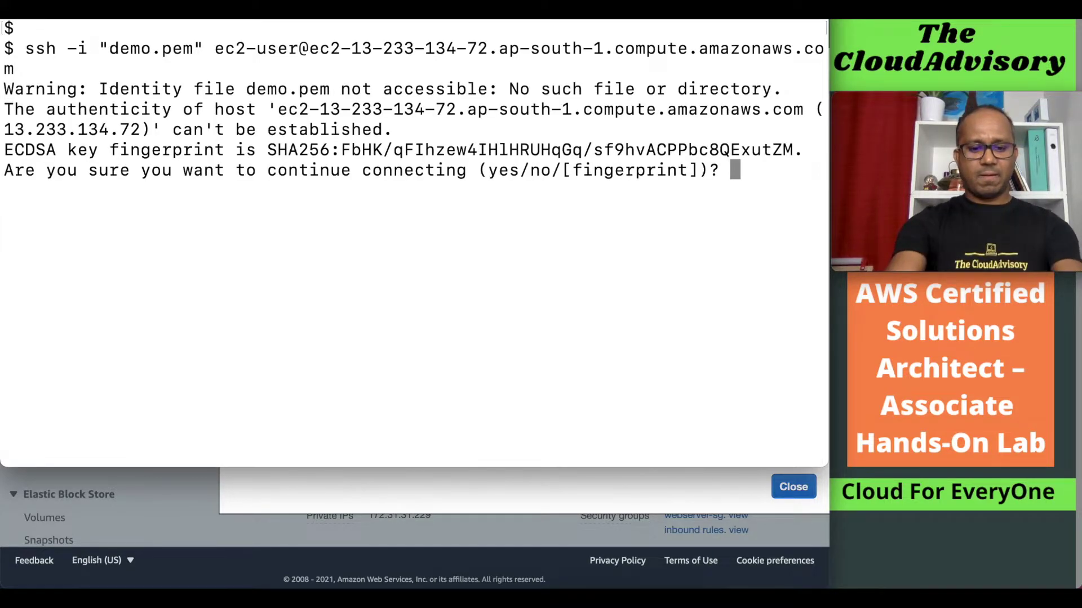
{"action": "type", "text": "yes"}
{"action": "key", "text": "Return"}
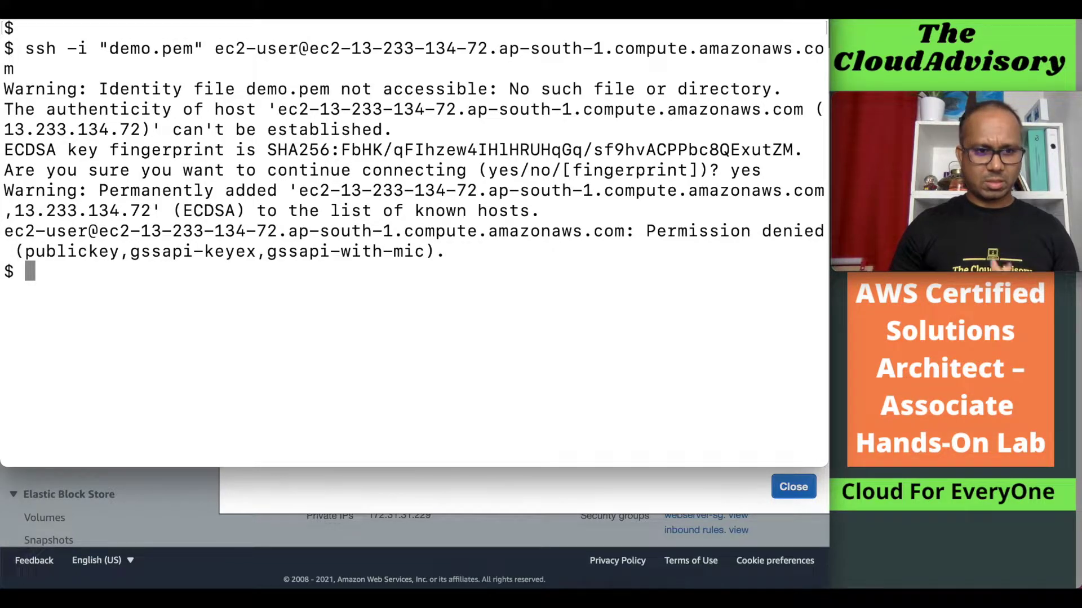
Change to the Downloads folder and rerun the same SSH command to log in to the instance
{"action": "type", "text": "cd Dow"}
{"action": "key", "text": "Tab"}
{"action": "key", "text": "Return"}
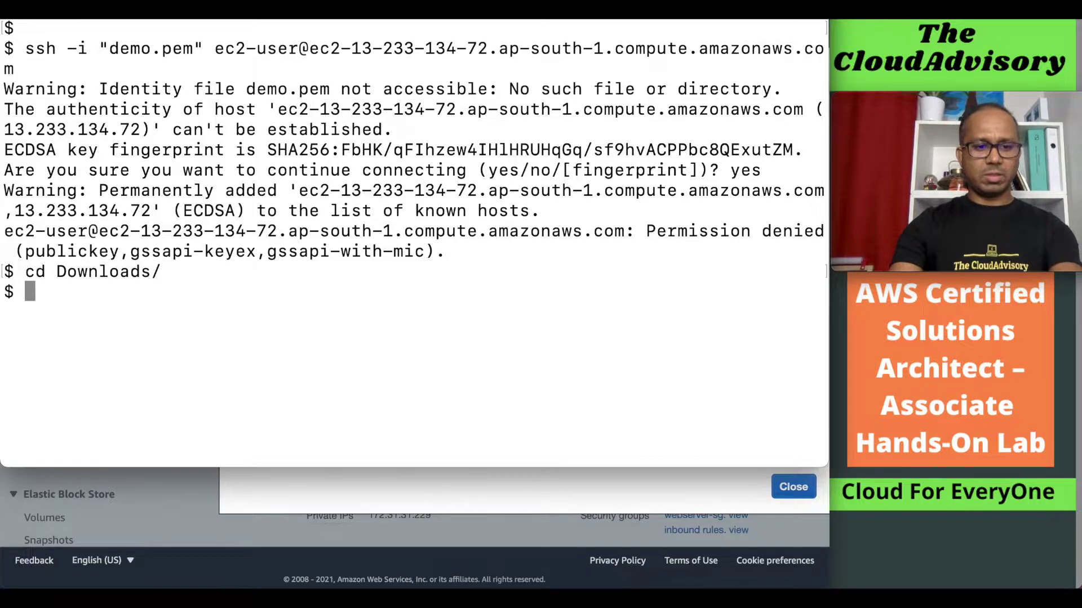
{"action": "key", "text": "Up"}
{"action": "key", "text": "Up"}
{"action": "key", "text": "Return"}
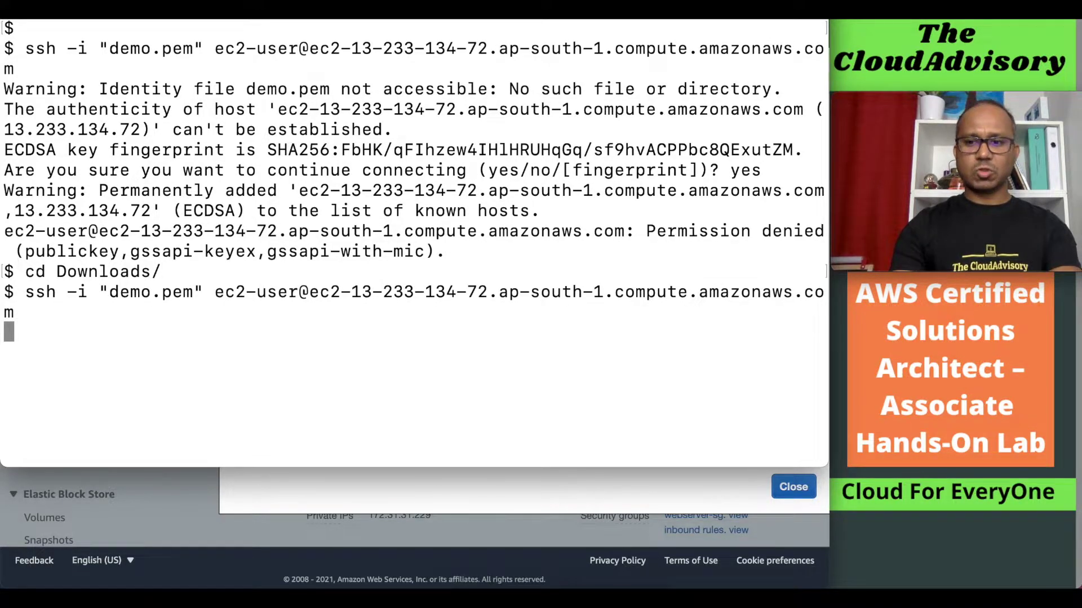
{"action": "key", "text": "Return"}
{"action": "key", "text": "Return"}
{"action": "key", "text": "Return"}
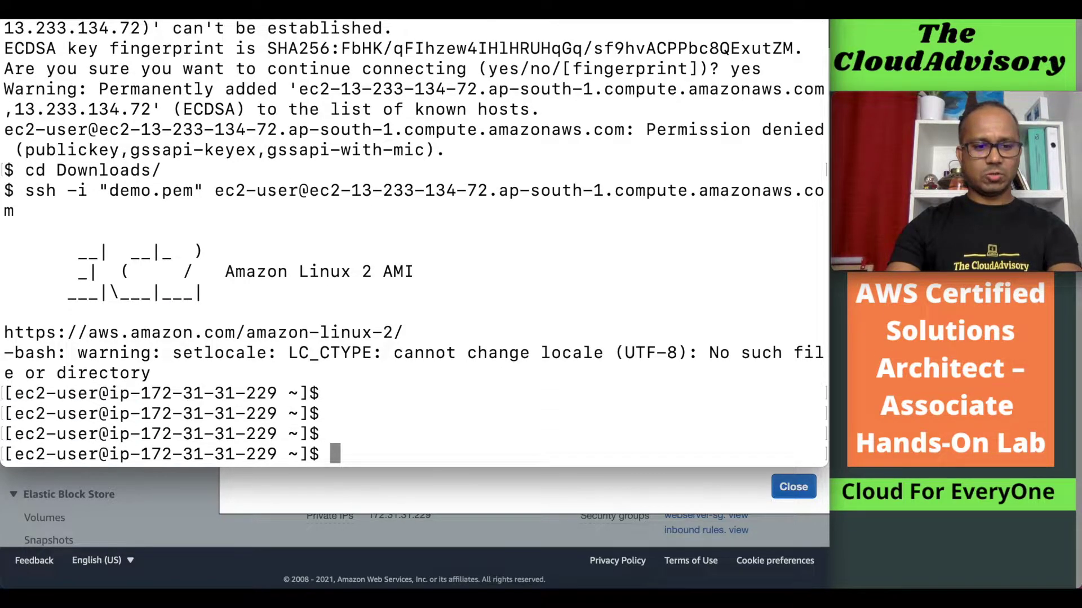
{"action": "key", "text": "Return"}
{"action": "key", "text": "Return"}
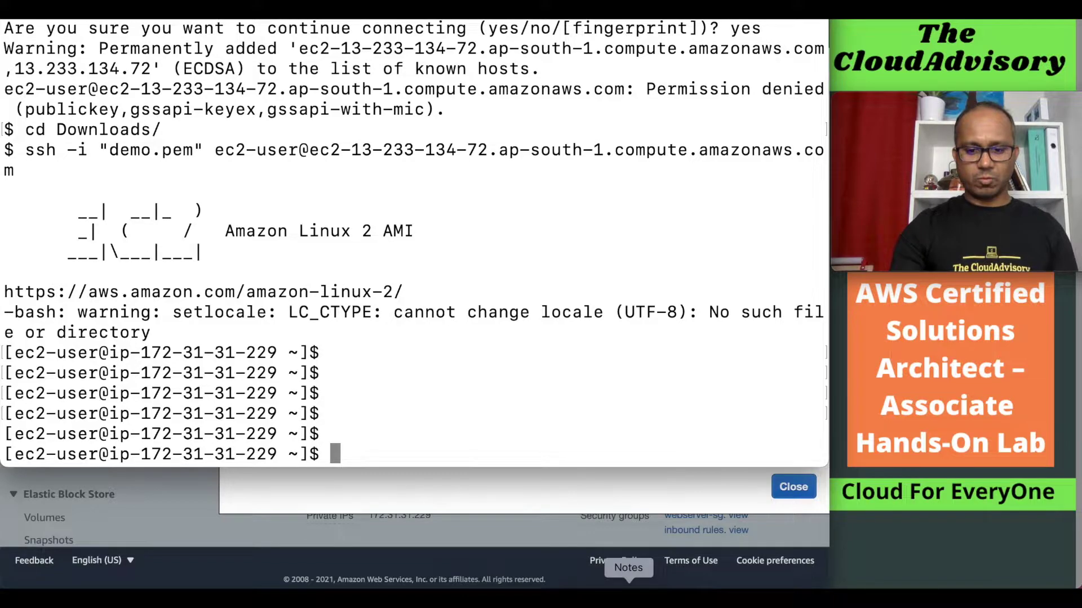
Copy the log path /var/log/user-data.log from the script in Notes and open that file with less in Terminal
{"action": "left_click", "coordinate": [628, 589]}
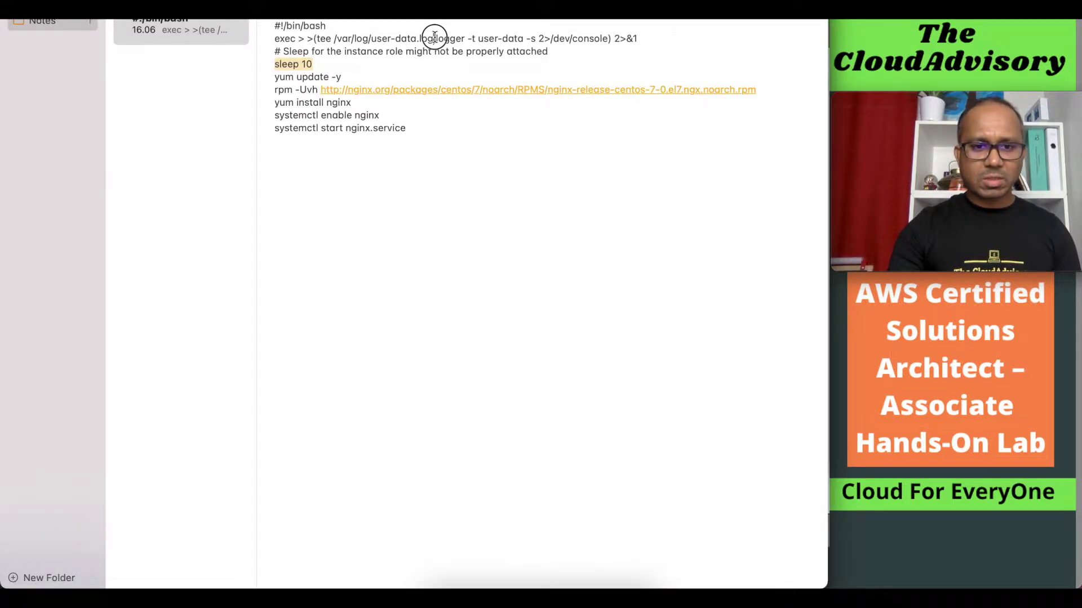
{"action": "left_click_drag", "start_coordinate": [336, 39], "coordinate": [431, 40]}
{"action": "left_click", "coordinate": [342, 38]}
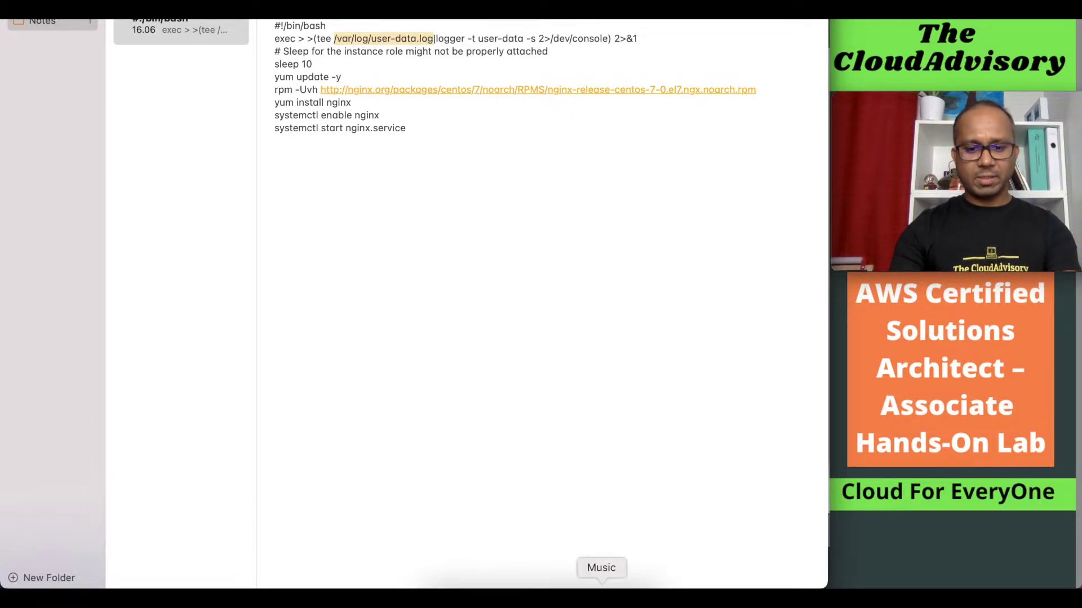
{"action": "left_click", "coordinate": [474, 589]}
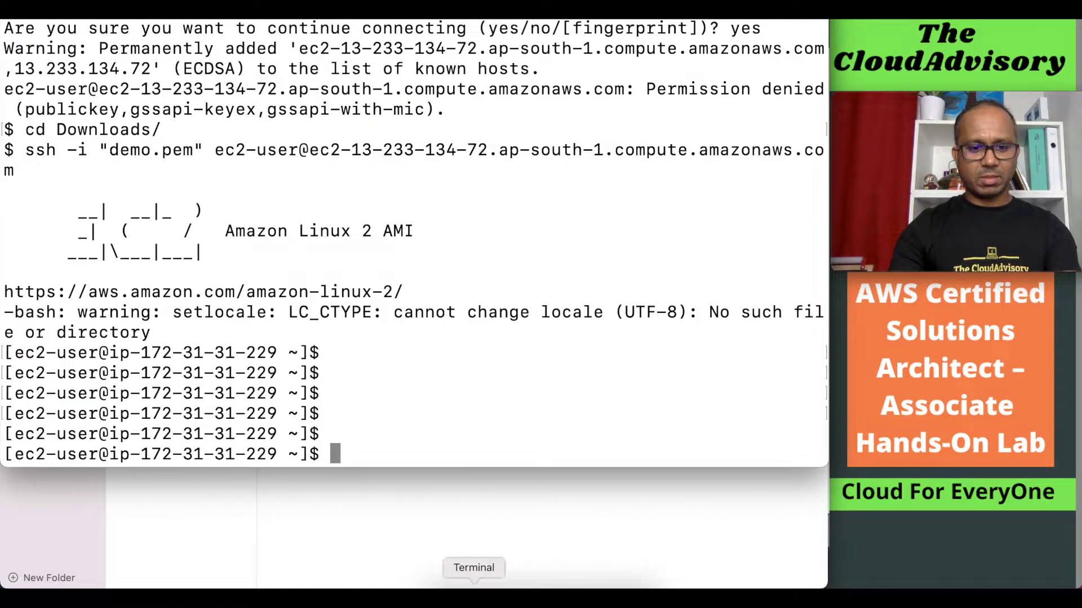
{"action": "type", "text": "less"}
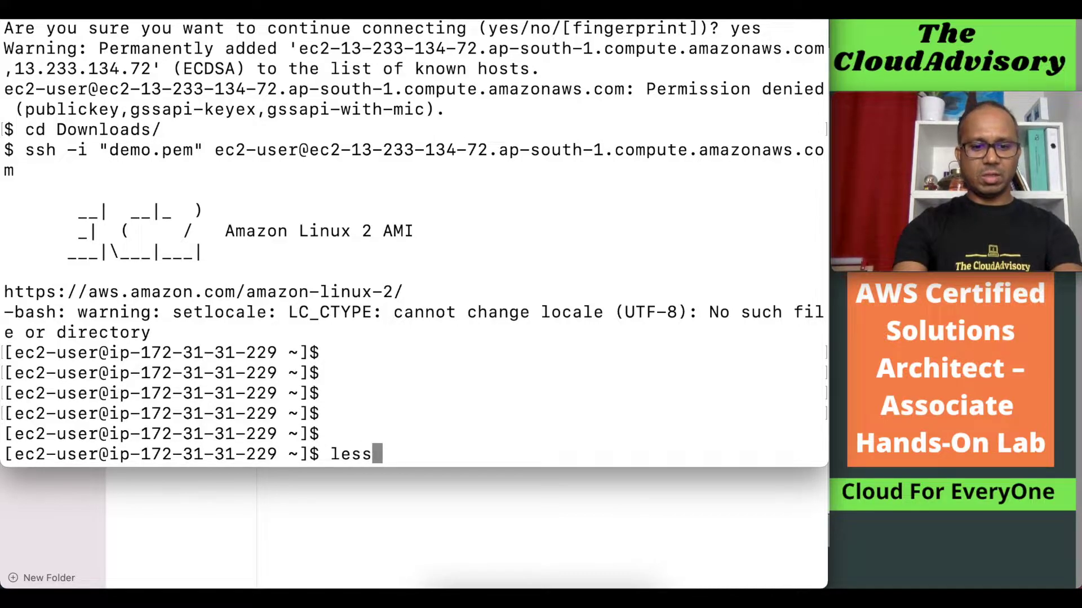
{"action": "key", "text": "super+v"}
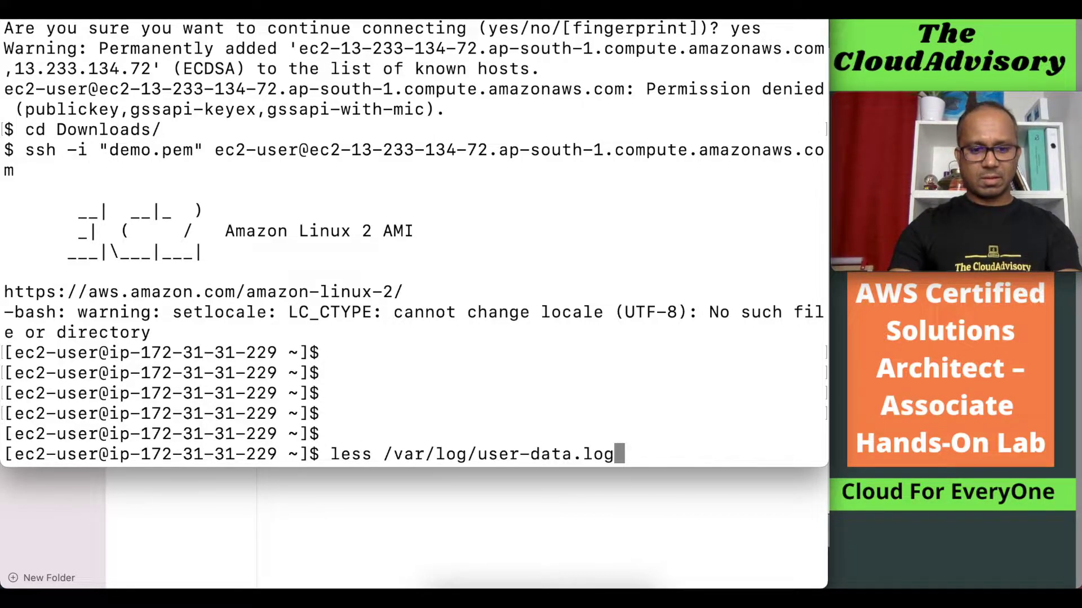
{"action": "key", "text": "Return"}
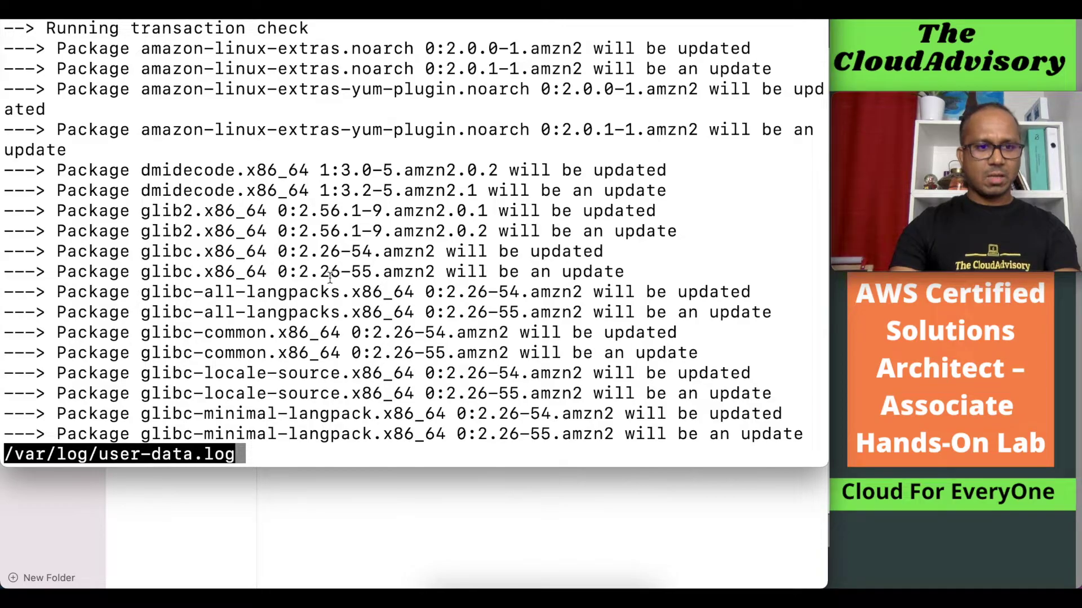
Page through the user data log to its end and examine the output of the rpm command and nginx installation
{"action": "key", "text": "Down"}
{"action": "key", "text": "space"}
{"action": "key", "text": "space"}
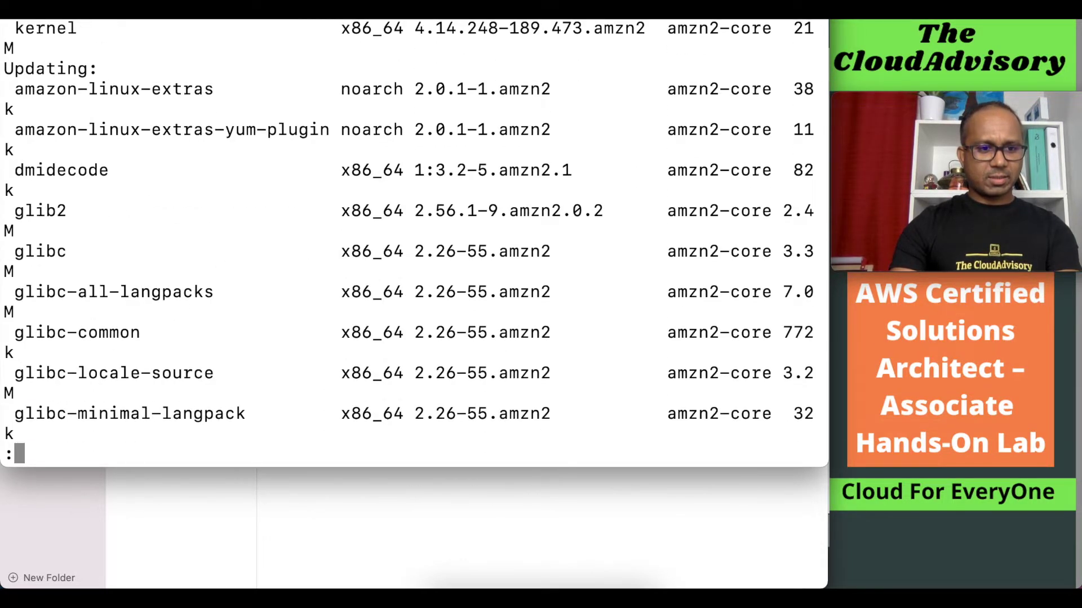
{"action": "key", "text": "space"}
{"action": "key", "text": "space"}
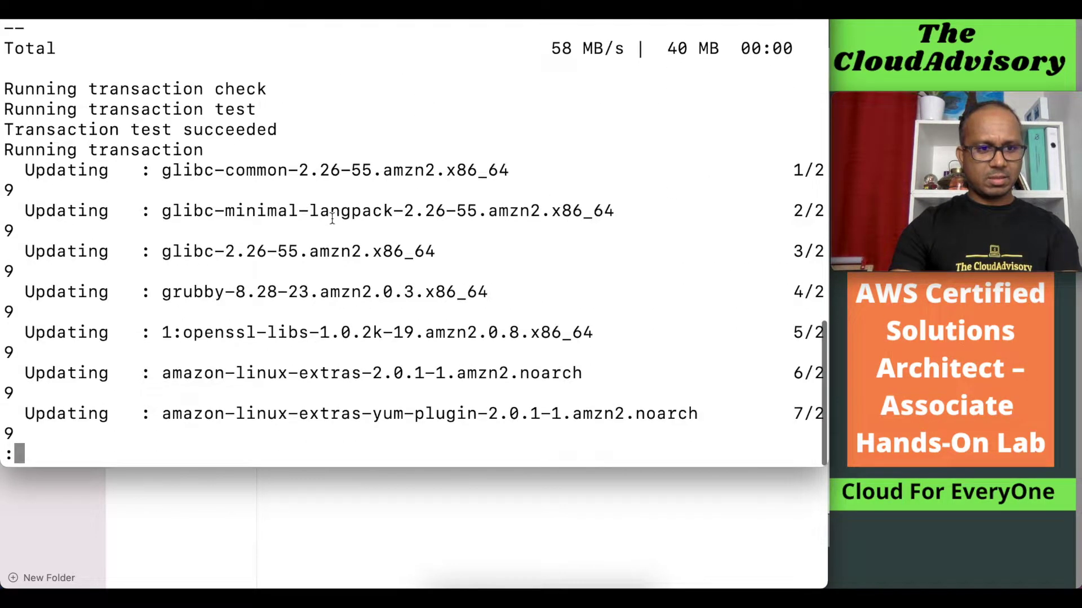
{"action": "key", "text": "space"}
{"action": "key", "text": "space"}
{"action": "key", "text": "space"}
{"action": "key", "text": "space"}
{"action": "key", "text": "space"}
{"action": "key", "text": "space"}
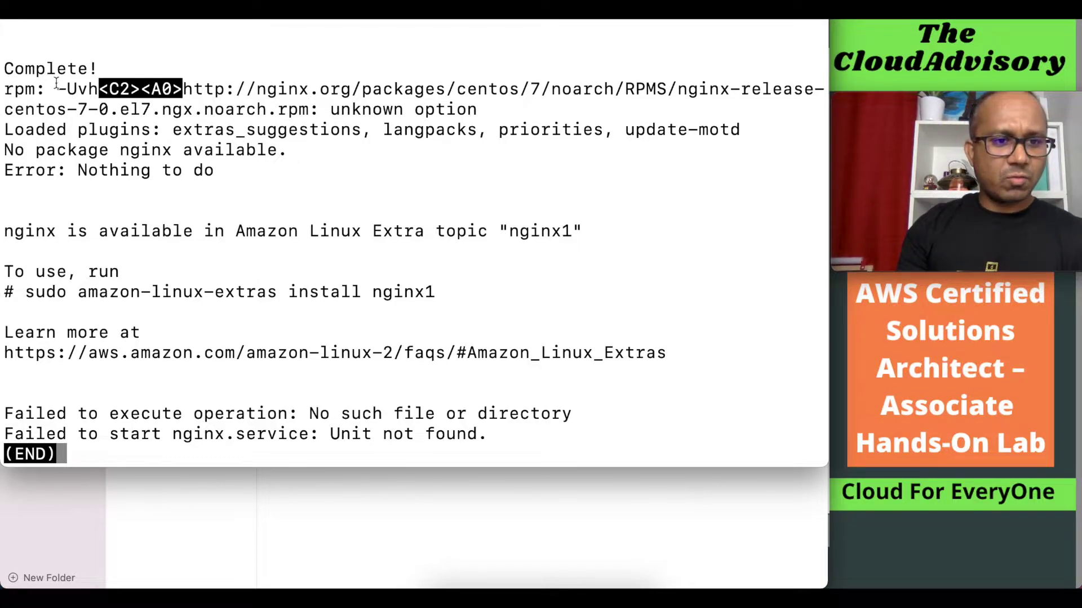
{"action": "left_click_drag", "start_coordinate": [58, 89], "coordinate": [444, 117]}
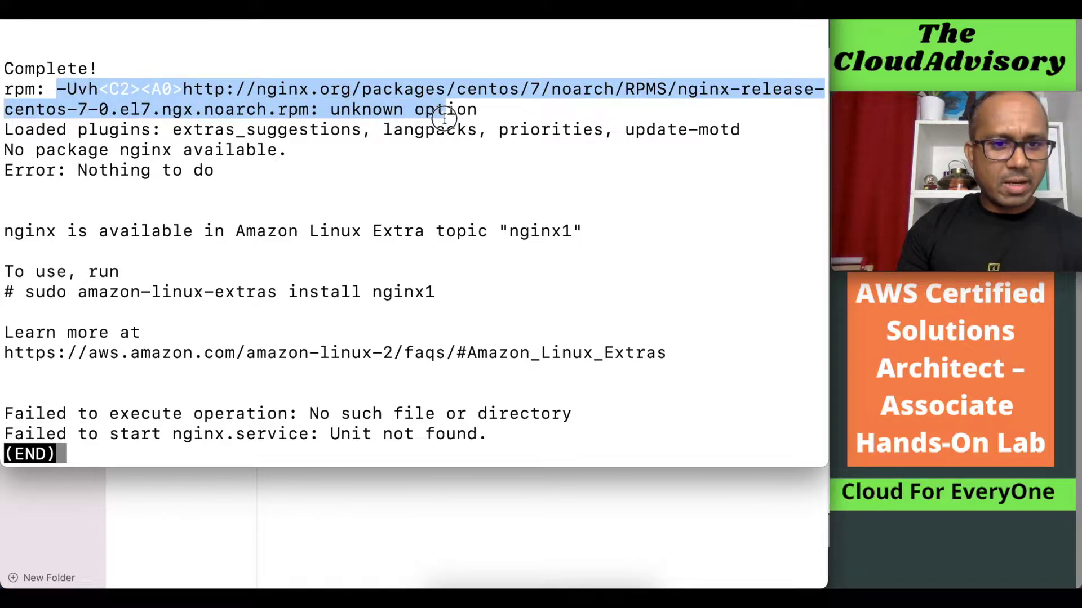
{"action": "double_click", "coordinate": [445, 110]}
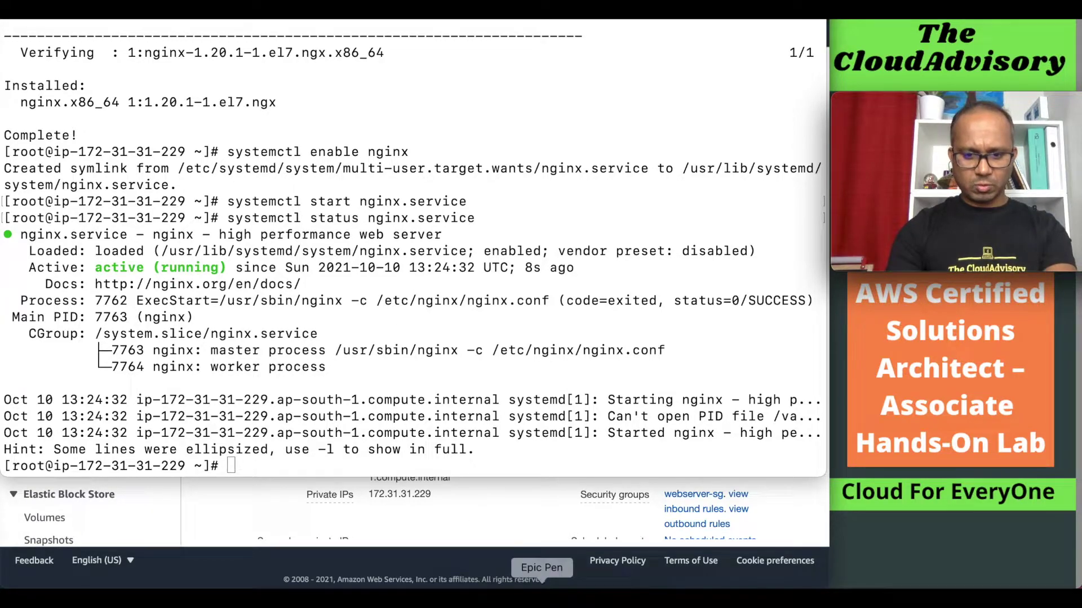
Switch to Notes and examine the script's rpm line and the block of four nginx repository commands below the script
{"action": "left_click", "coordinate": [626, 580]}
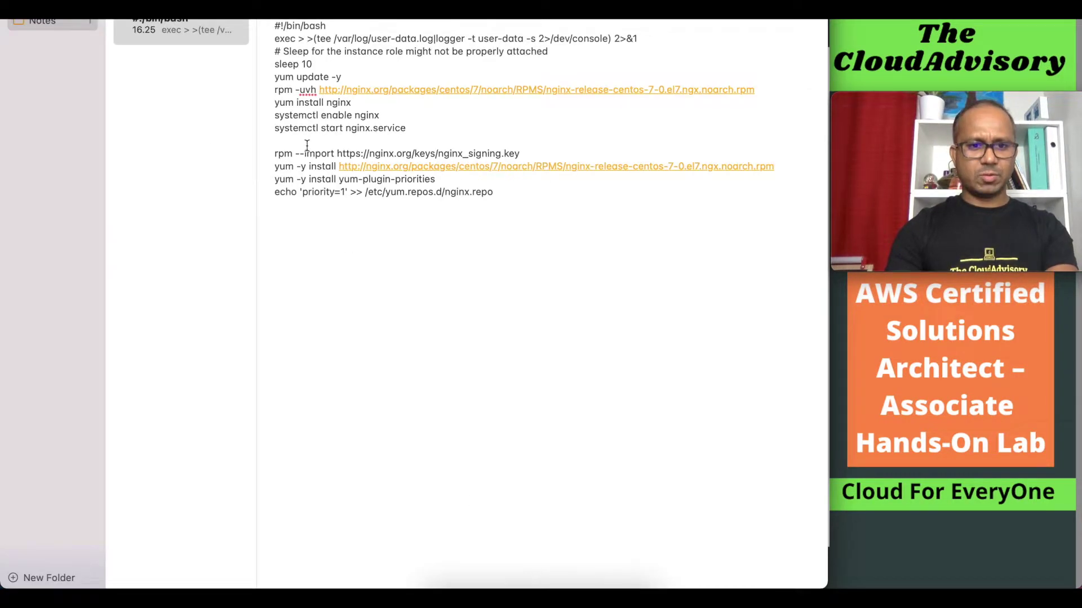
{"action": "left_click_drag", "start_coordinate": [277, 90], "coordinate": [331, 95]}
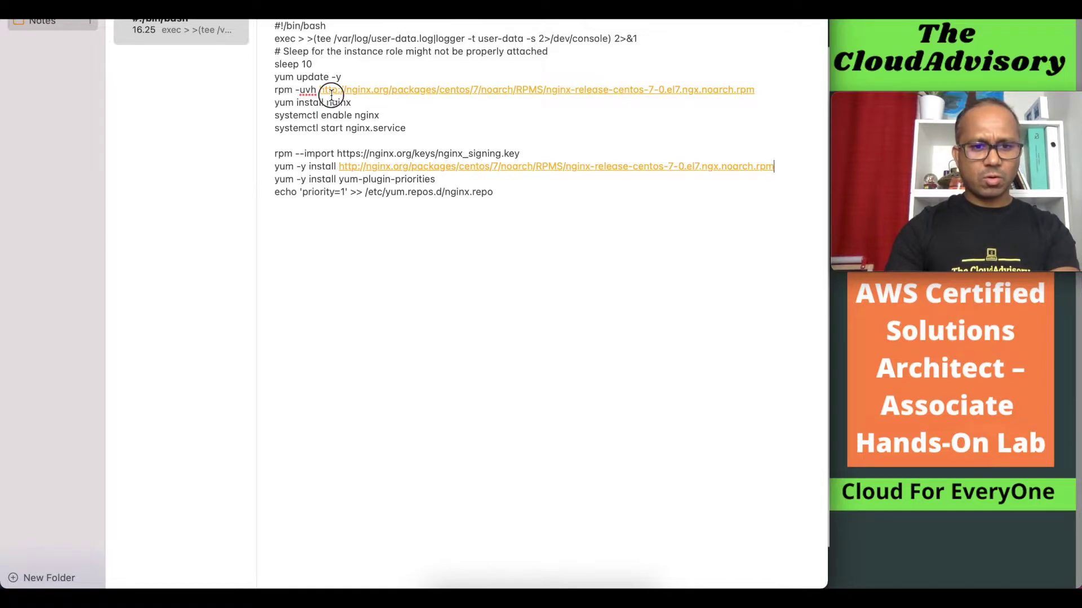
{"action": "left_click", "coordinate": [773, 89]}
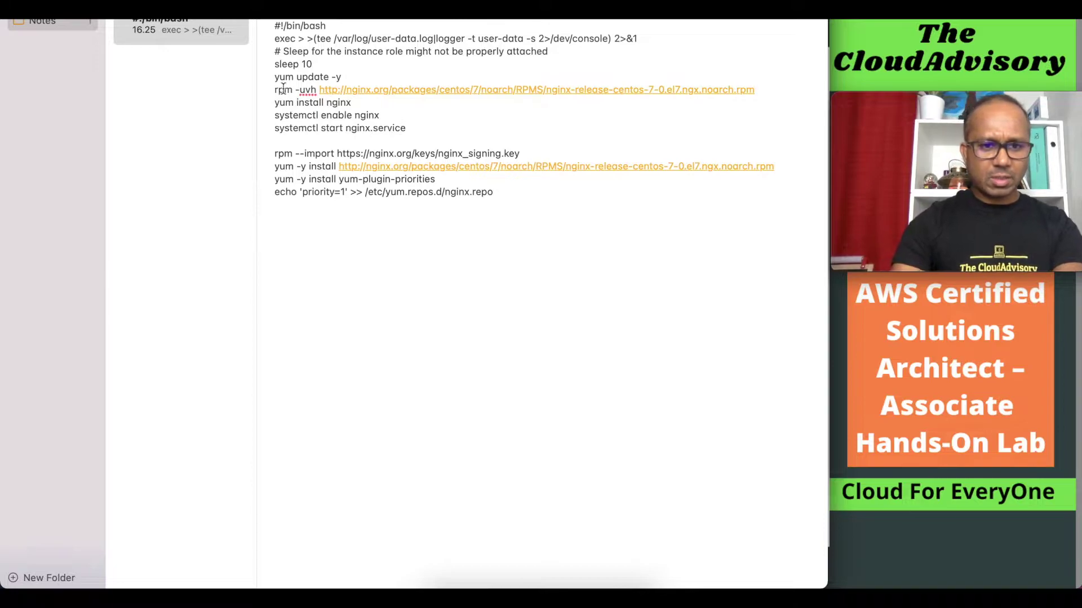
{"action": "left_click_drag", "start_coordinate": [273, 152], "coordinate": [740, 203]}
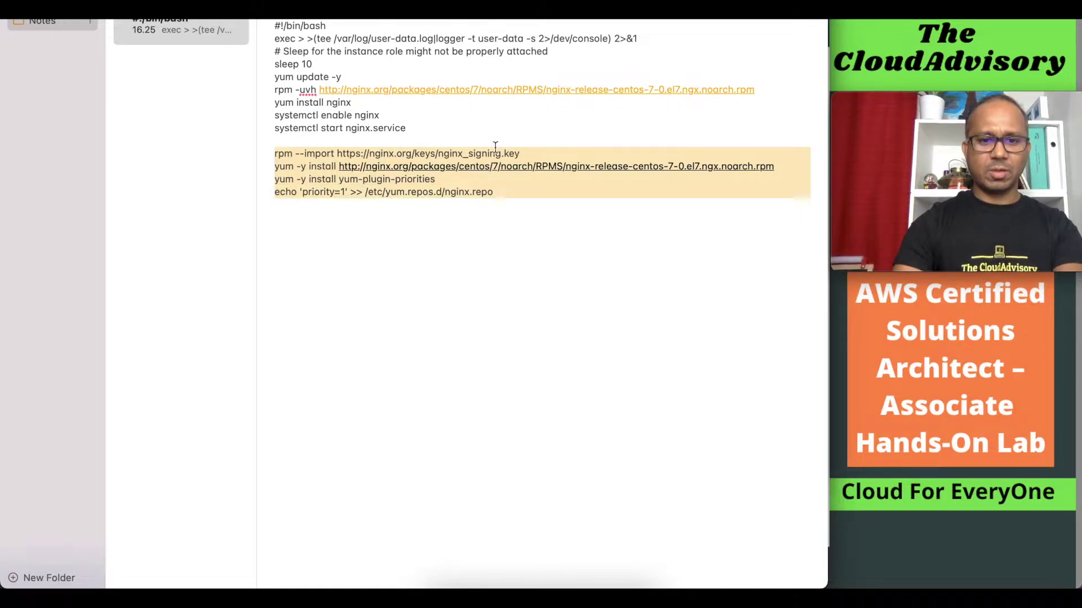
Copy the yum install nginx, systemctl enable nginx and systemctl start nginx.service lines to the end of the repository command block in Notes
{"action": "left_click", "coordinate": [402, 128]}
{"action": "left_click_drag", "start_coordinate": [419, 128], "coordinate": [267, 107]}
{"action": "key", "text": "super+c"}
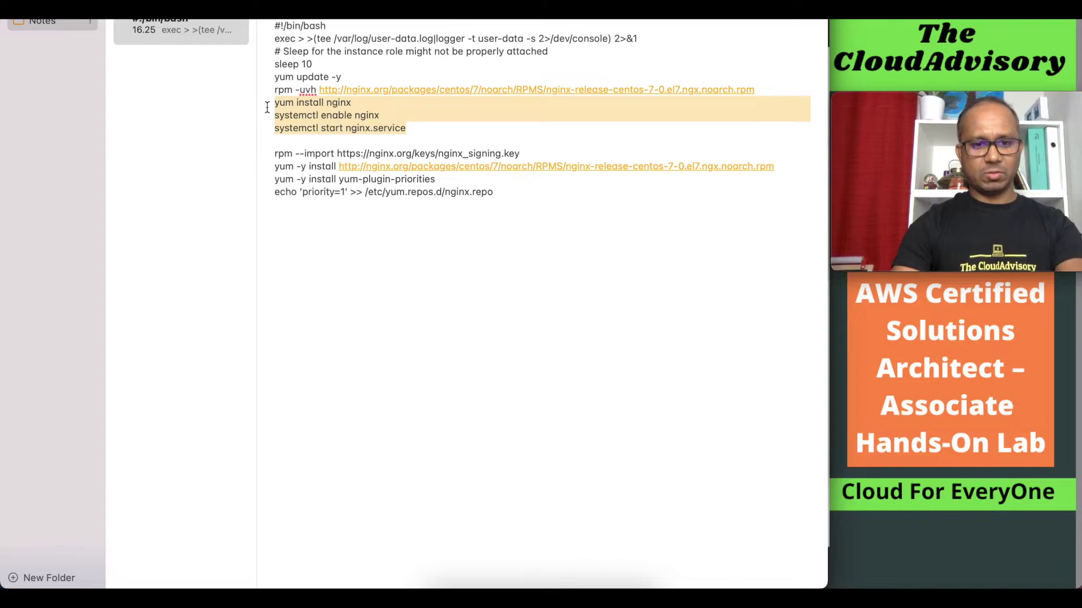
{"action": "left_click", "coordinate": [286, 212]}
{"action": "key", "text": "super+v"}
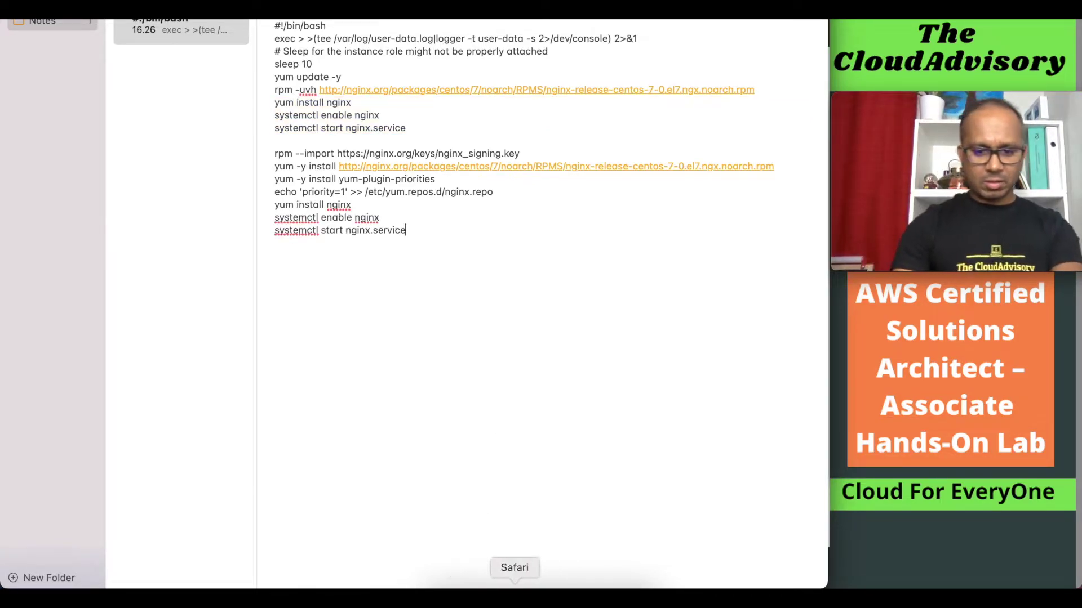
Switch to Terminal to check the nginx service status, and return to Safari to refresh the EC2 instance list
{"action": "left_click", "coordinate": [474, 592]}
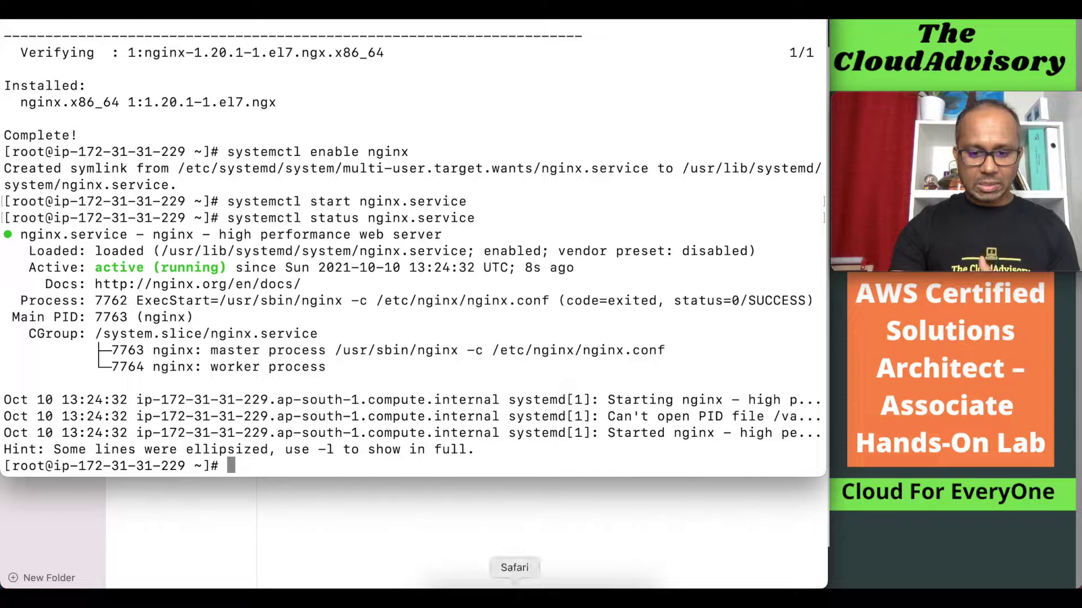
{"action": "left_click", "coordinate": [510, 587]}
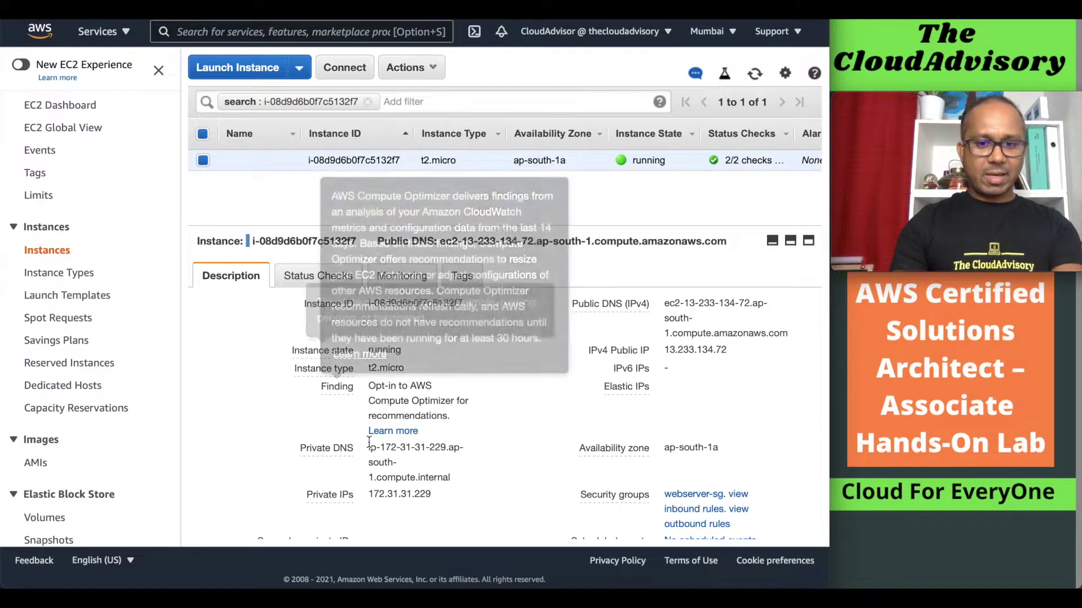
{"action": "left_click", "coordinate": [758, 73]}
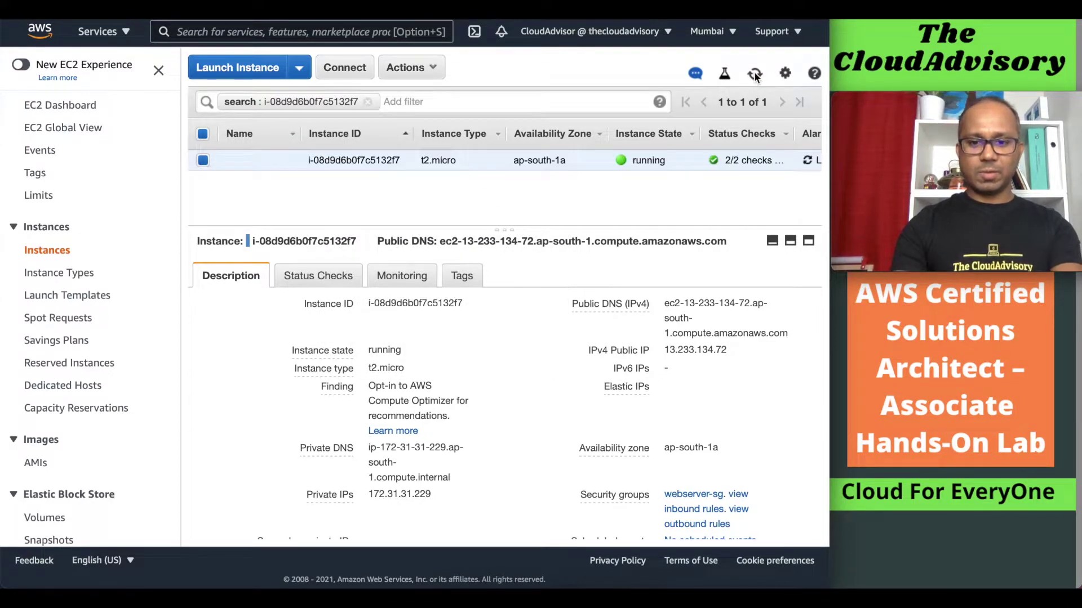
Open the EC2 load balancer list and start creating a load balancer
{"action": "scroll", "coordinate": [64, 424], "scroll_direction": "down", "scroll_amount": 6}
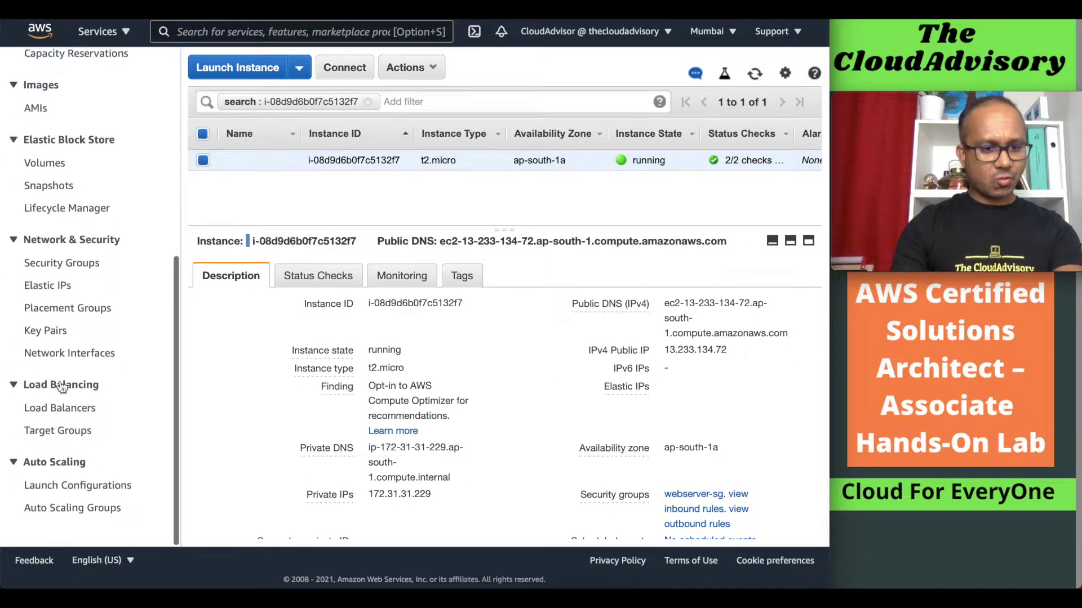
{"action": "left_click", "coordinate": [66, 409]}
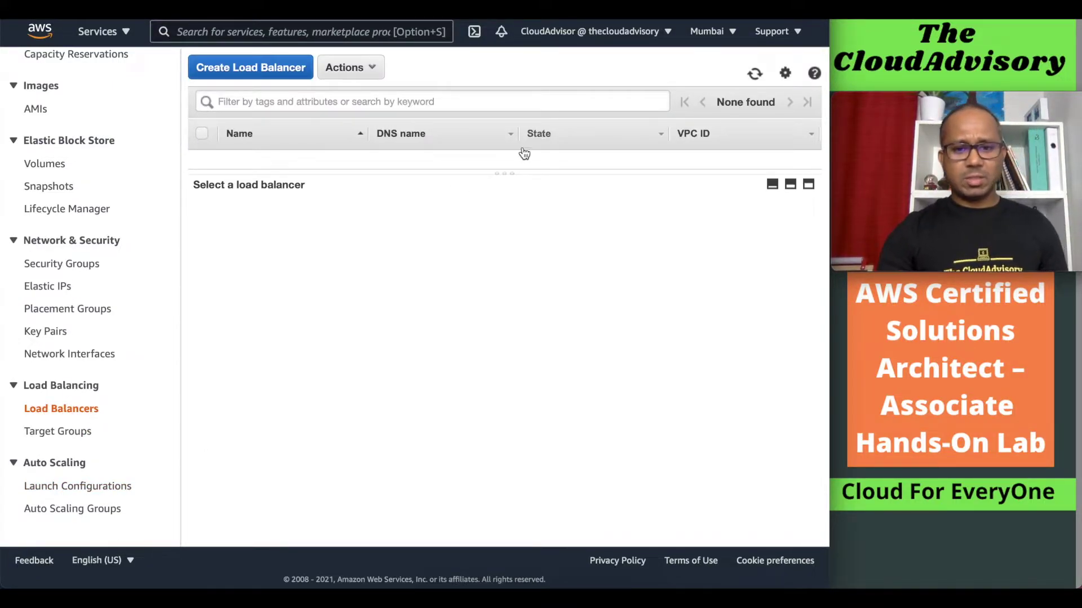
{"action": "left_click_drag", "start_coordinate": [504, 174], "coordinate": [511, 224]}
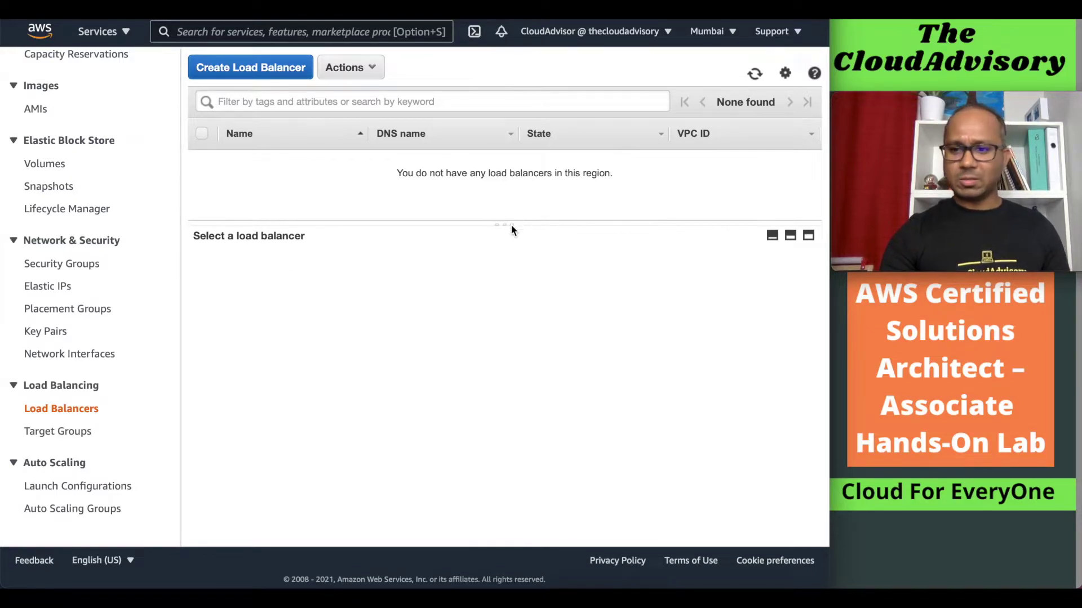
{"action": "left_click", "coordinate": [229, 75]}
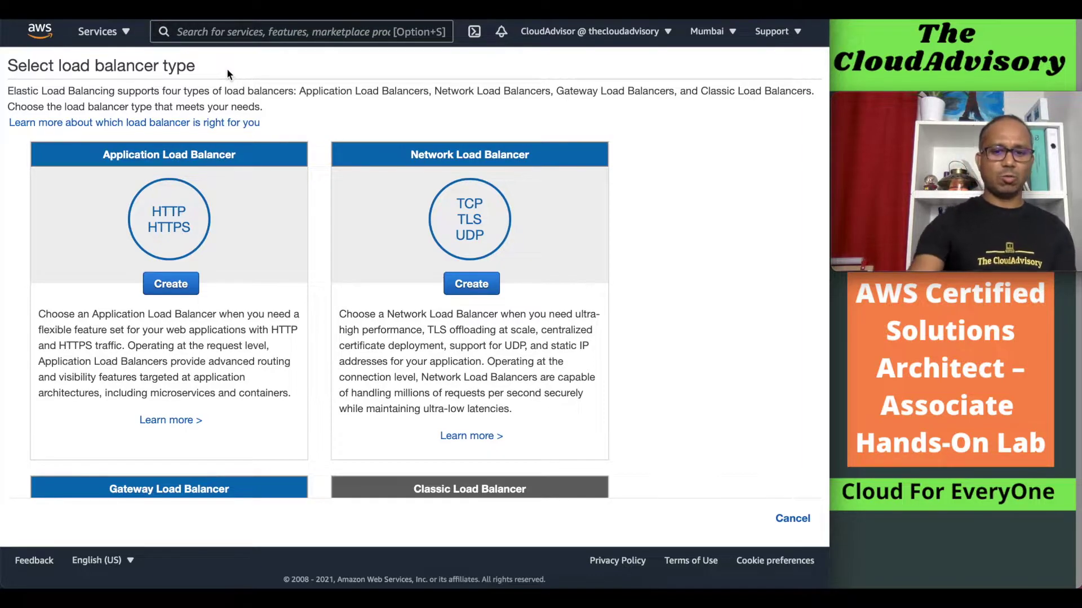
Review the available load balancer types and choose to create a Classic Load Balancer
{"action": "scroll", "coordinate": [346, 228], "scroll_direction": "down", "scroll_amount": 6}
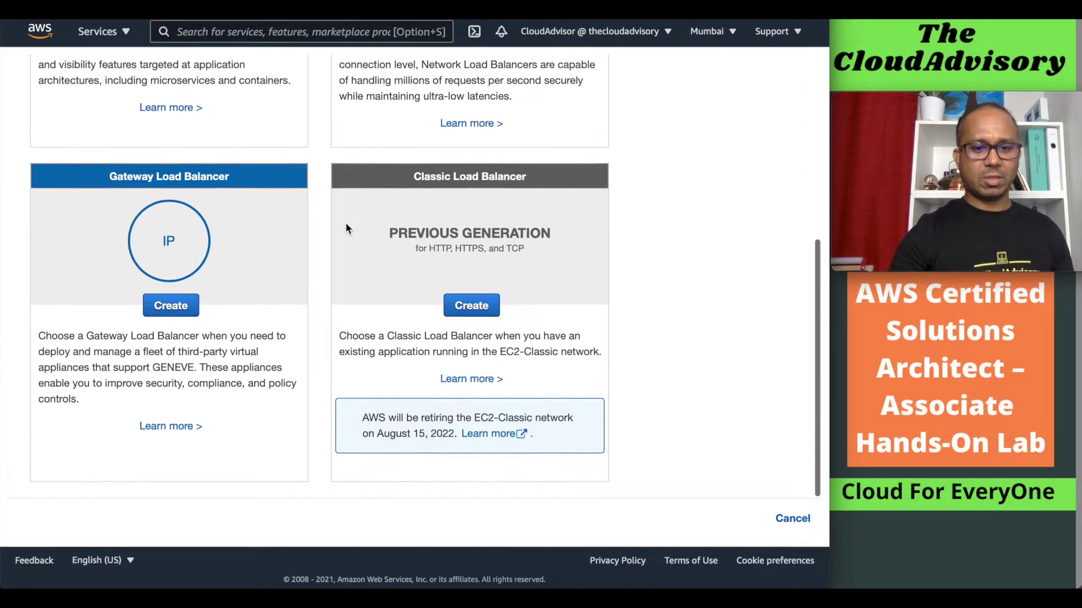
{"action": "scroll", "coordinate": [346, 228], "scroll_direction": "up", "scroll_amount": 6}
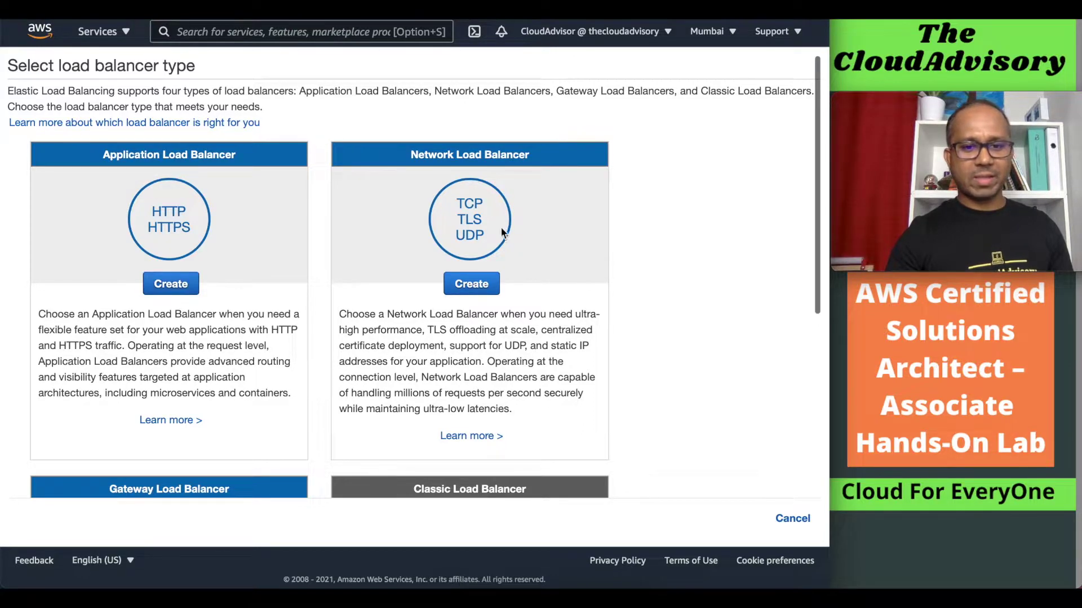
{"action": "scroll", "coordinate": [183, 241], "scroll_direction": "down", "scroll_amount": 6}
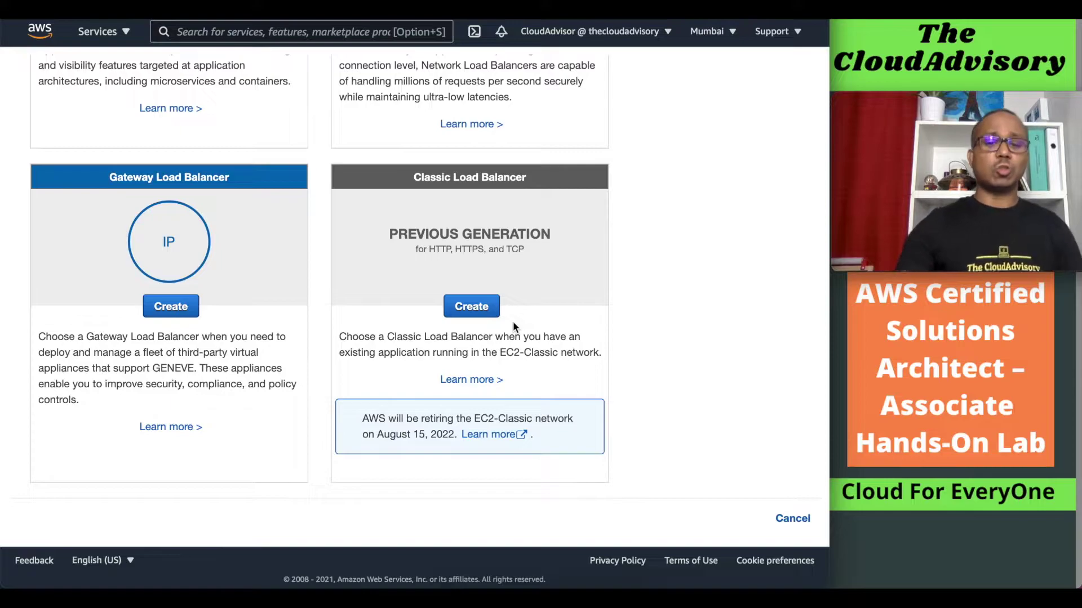
{"action": "scroll", "coordinate": [513, 321], "scroll_direction": "up", "scroll_amount": 5}
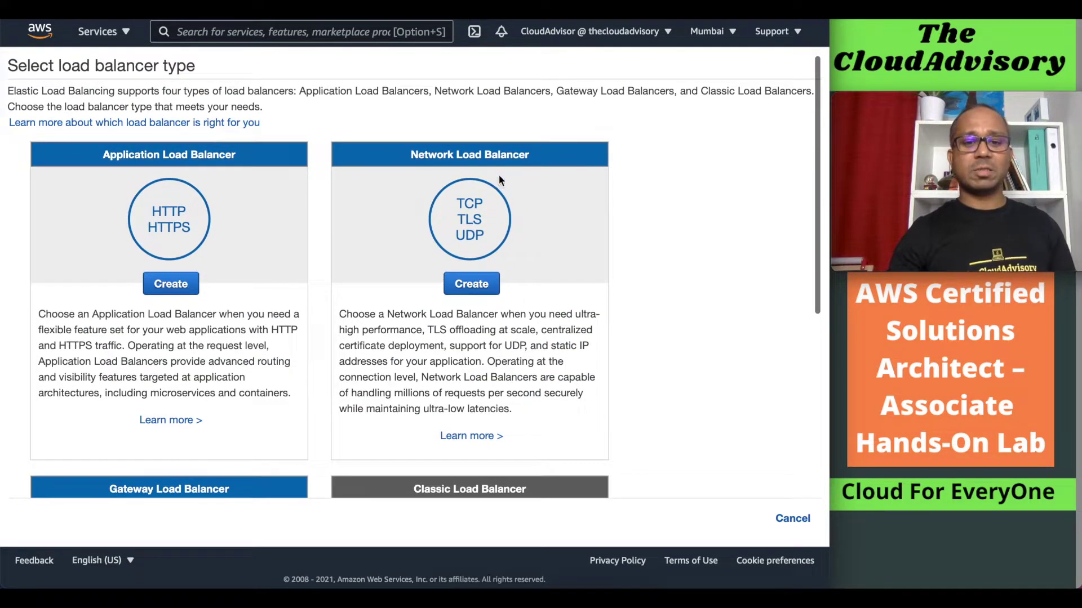
{"action": "scroll", "coordinate": [611, 230], "scroll_direction": "down", "scroll_amount": 2}
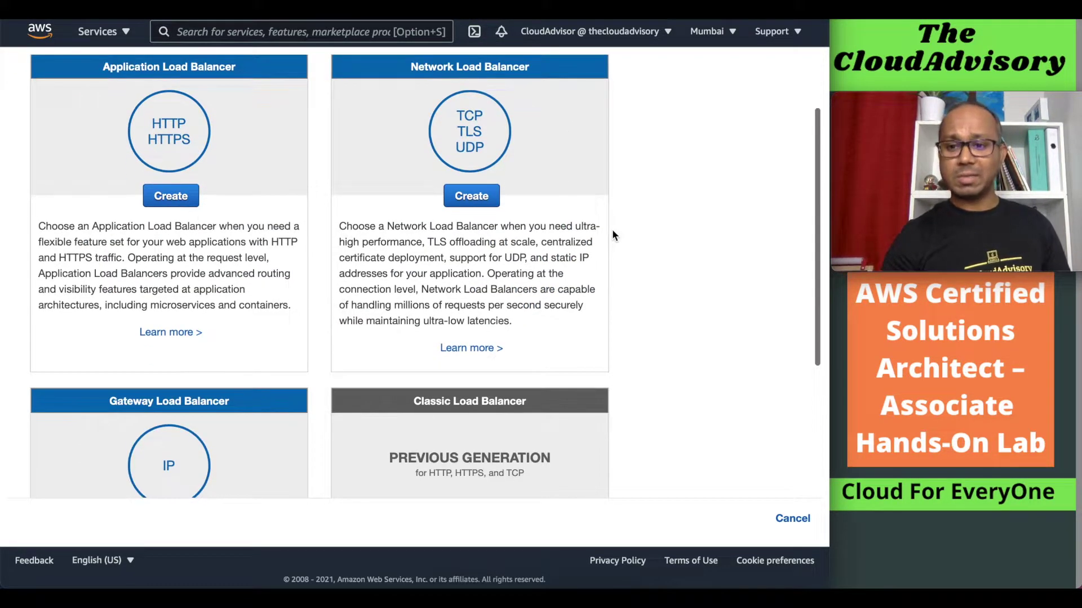
{"action": "scroll", "coordinate": [289, 344], "scroll_direction": "down", "scroll_amount": 3}
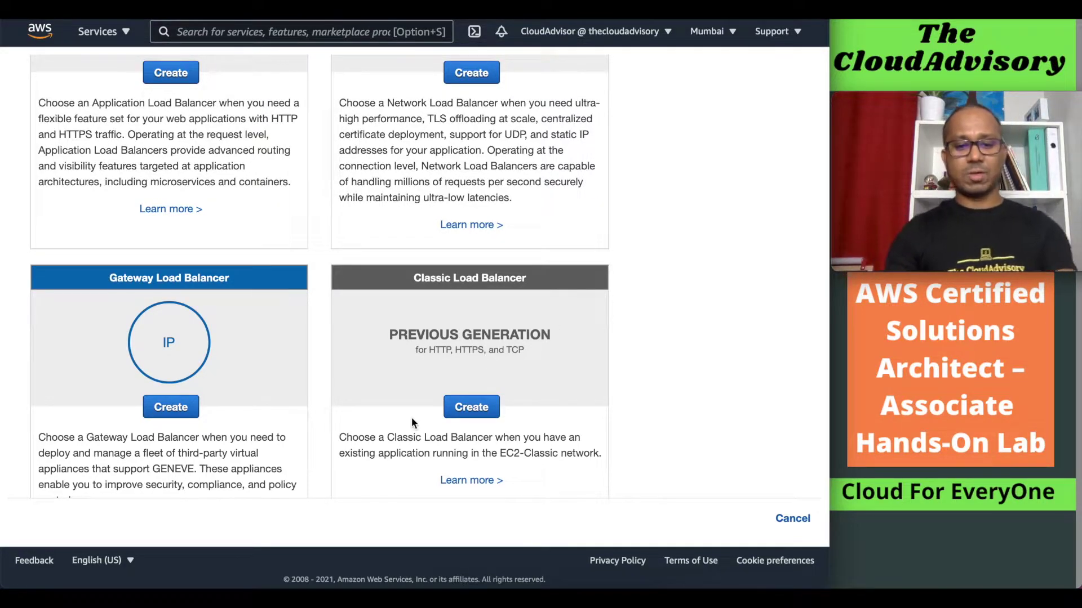
{"action": "left_click", "coordinate": [471, 409]}
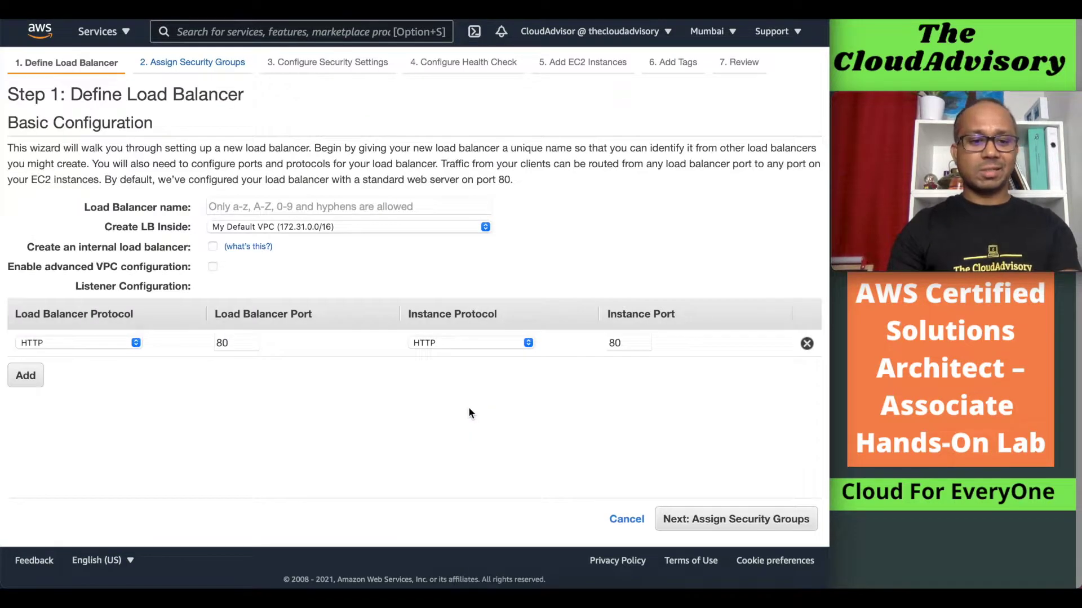
Name the load balancer classic-elb, keep the default VPC and HTTP listener, and continue to the security group assignment
{"action": "left_click", "coordinate": [254, 207]}
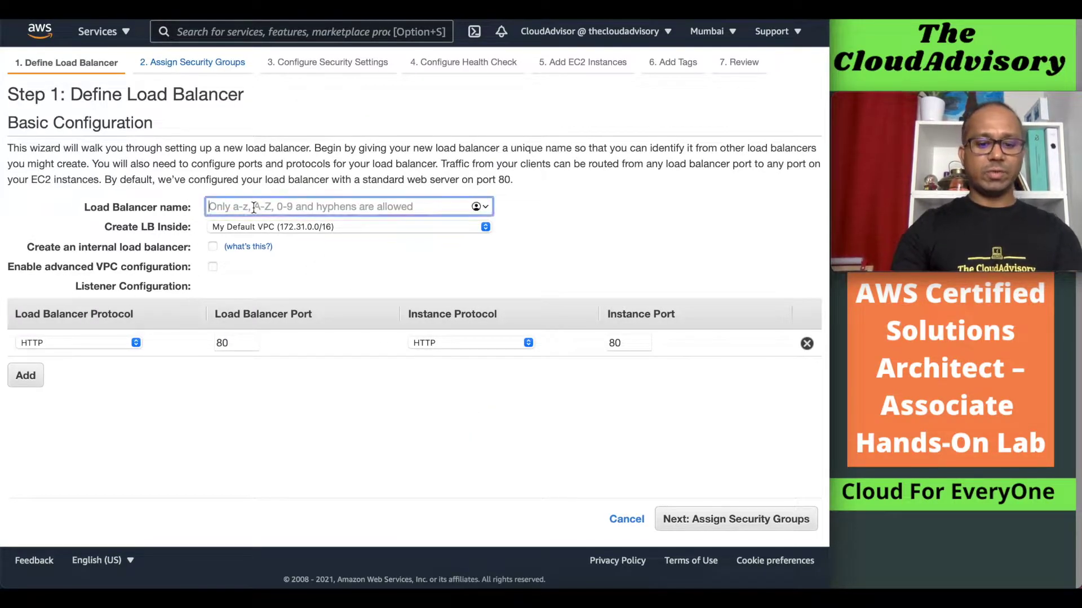
{"action": "type", "text": "calb"}
{"action": "key", "text": "BackSpace"}
{"action": "key", "text": "BackSpace"}
{"action": "key", "text": "BackSpace"}
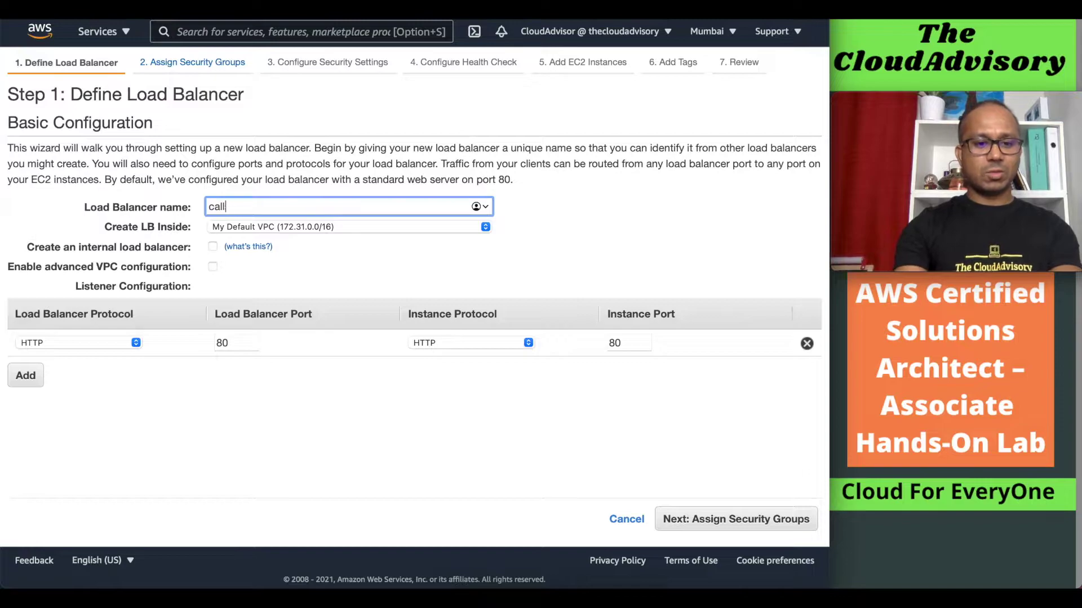
{"action": "type", "text": "lassic"}
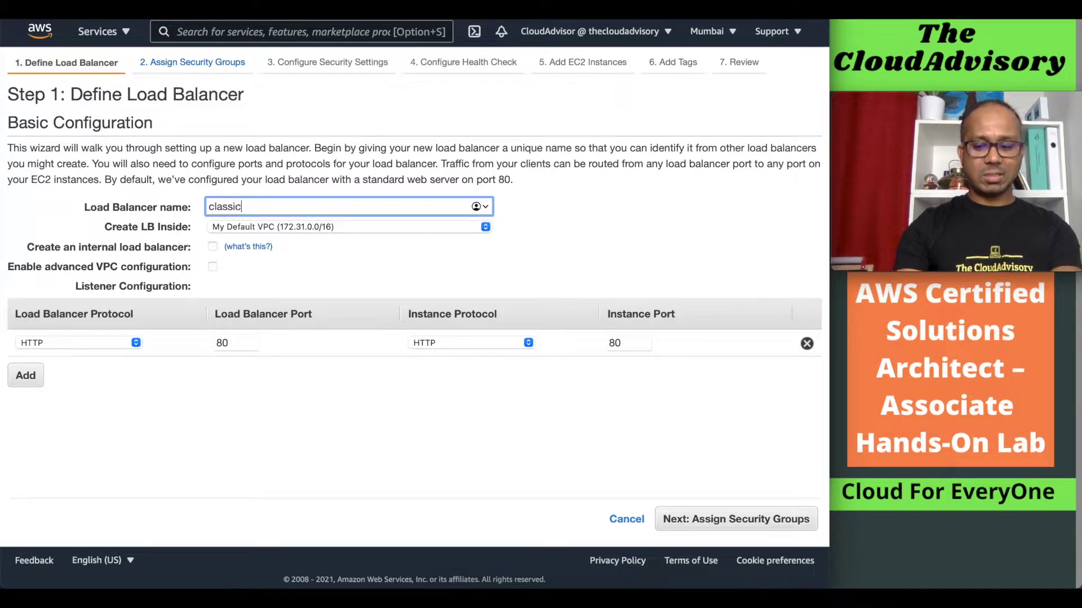
{"action": "type", "text": "-elb"}
{"action": "key", "text": "Tab"}
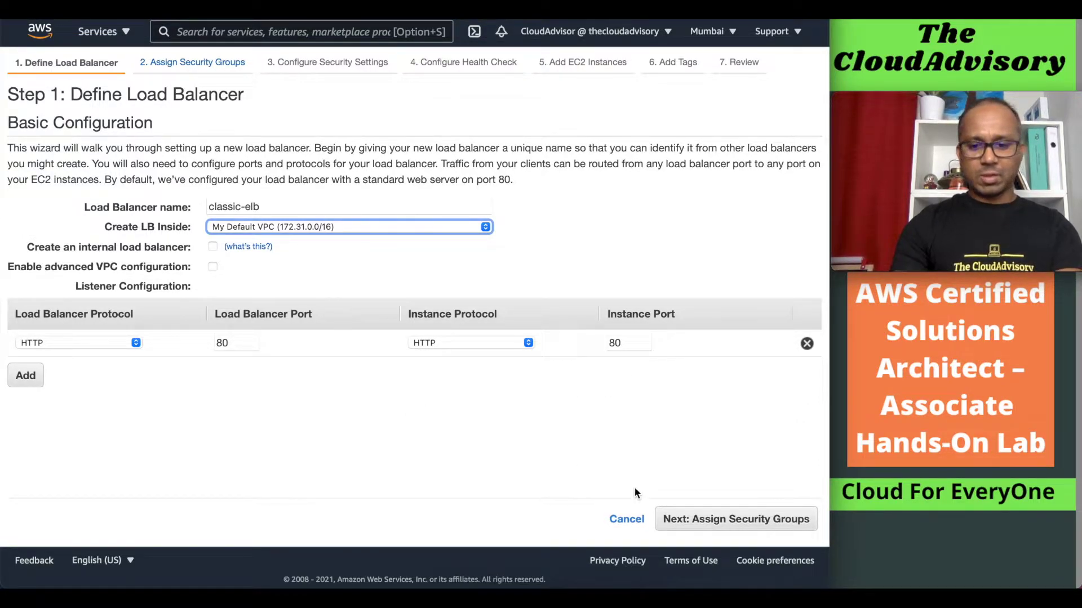
{"action": "left_click", "coordinate": [742, 529]}
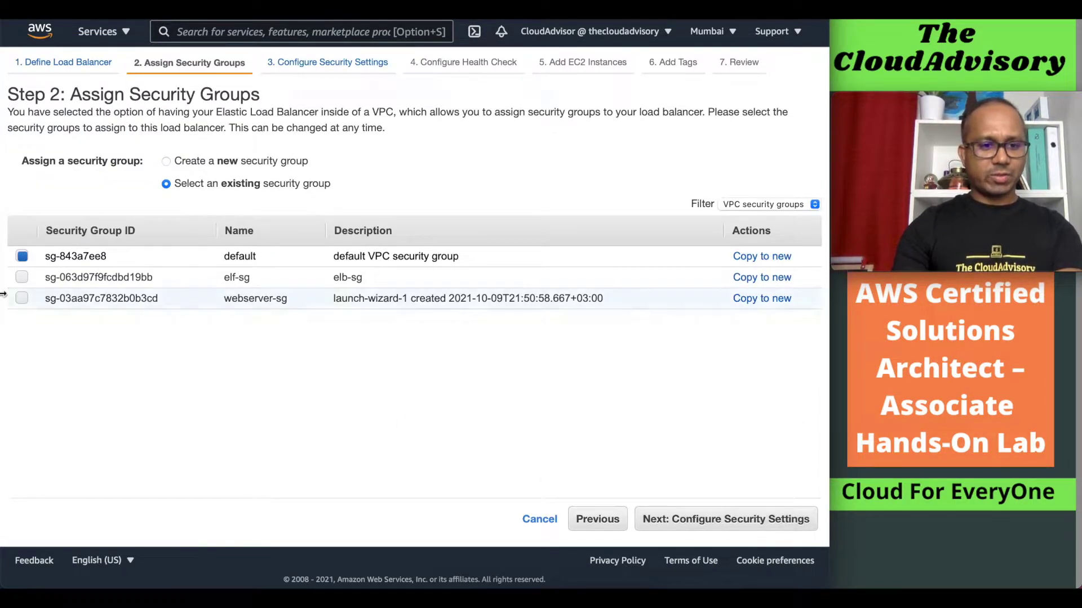
Assign the existing elf-sg security group instead of the default one and continue to the security settings
{"action": "left_click", "coordinate": [23, 259]}
{"action": "left_click", "coordinate": [22, 277]}
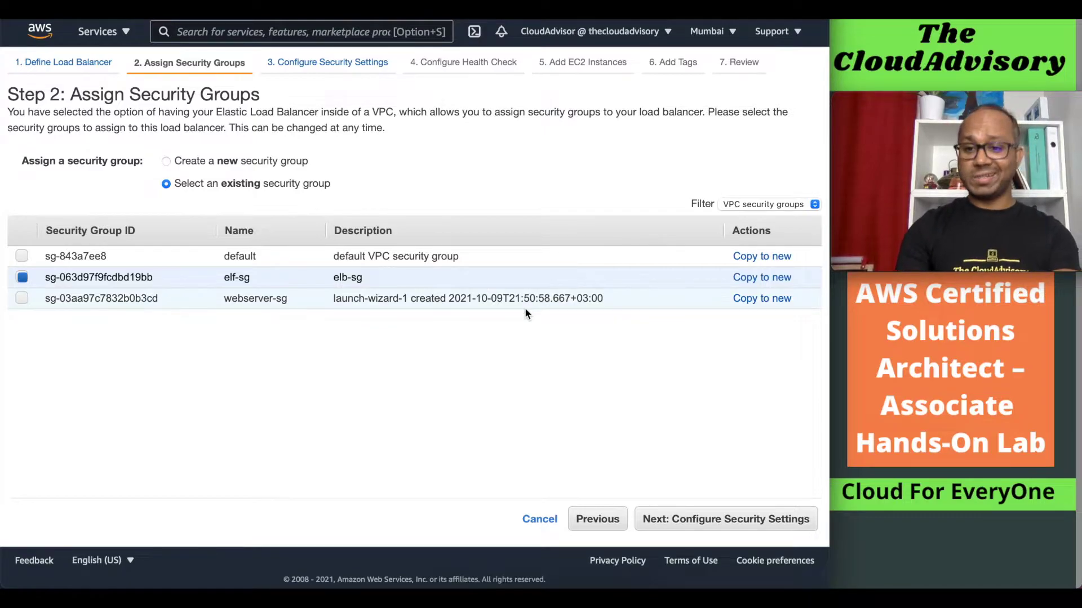
{"action": "left_click", "coordinate": [738, 517]}
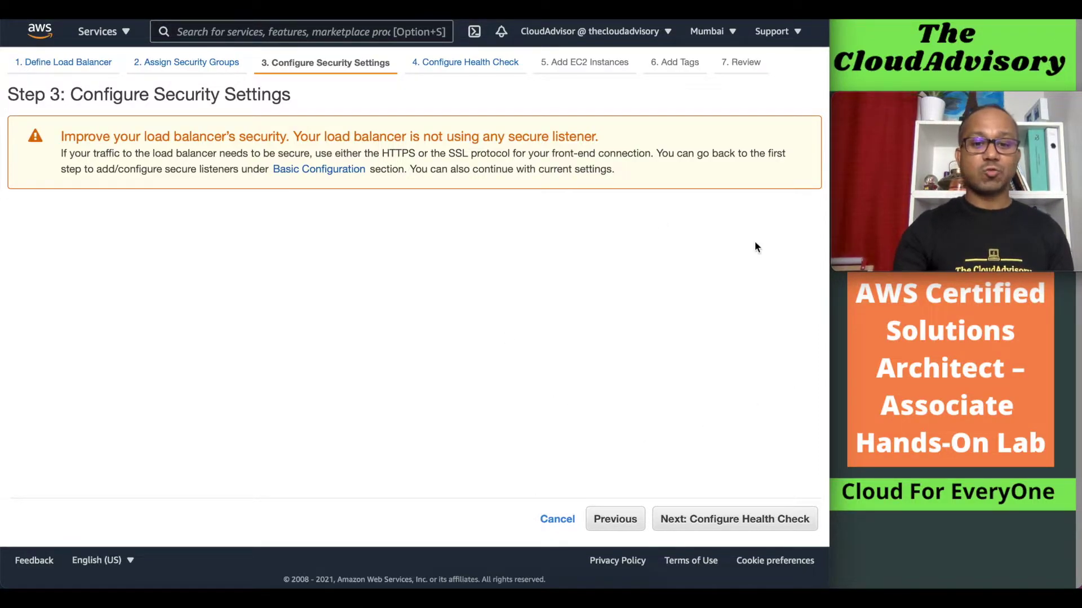
Return to the load balancer definition and set the listener's load balancer protocol to HTTPS (Secure HTTP)
{"action": "left_click", "coordinate": [616, 525]}
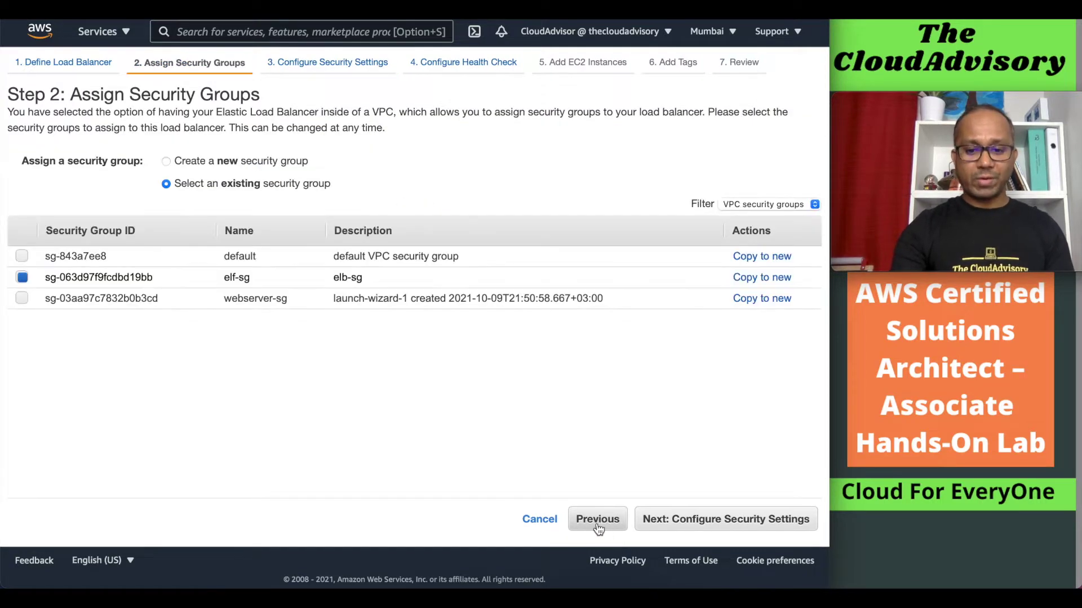
{"action": "left_click", "coordinate": [597, 522]}
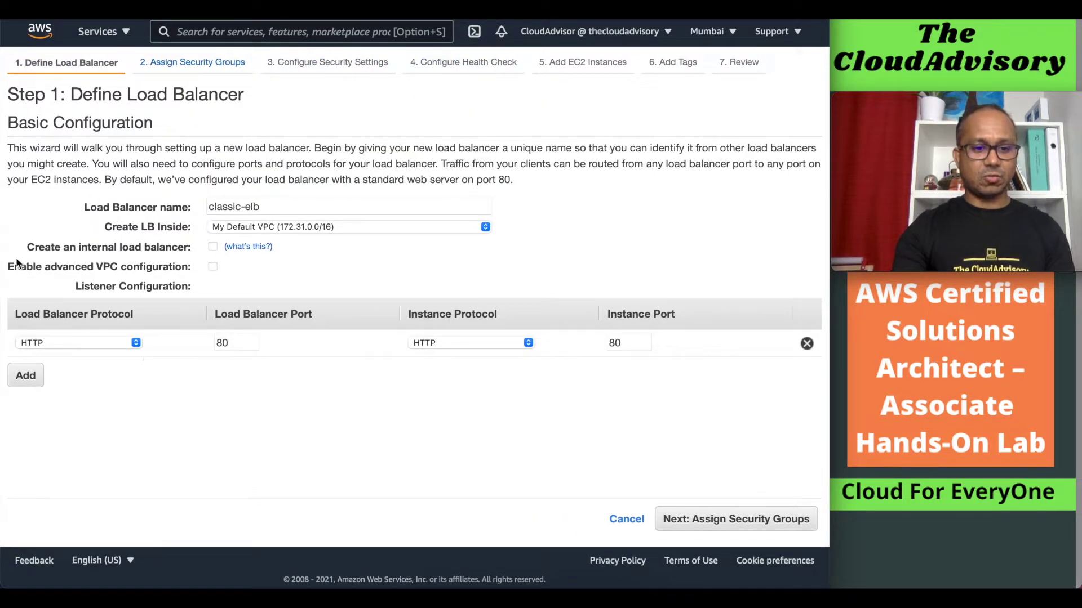
{"action": "left_click", "coordinate": [131, 342]}
{"action": "left_click", "coordinate": [61, 359]}
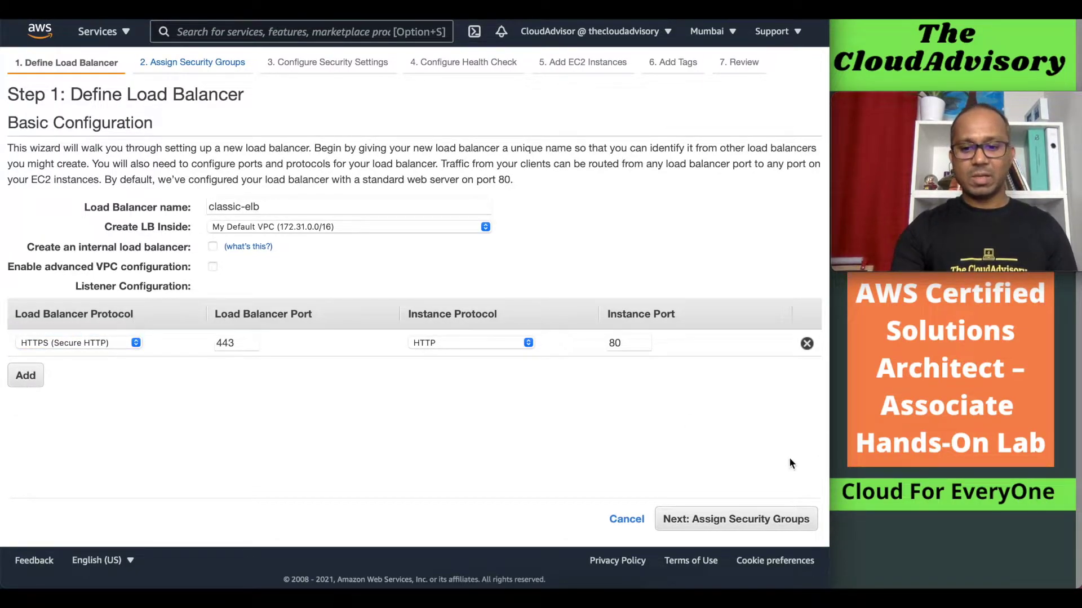
Continue to the security settings with the same security group and select the option to upload a certificate to IAM
{"action": "left_click", "coordinate": [739, 519]}
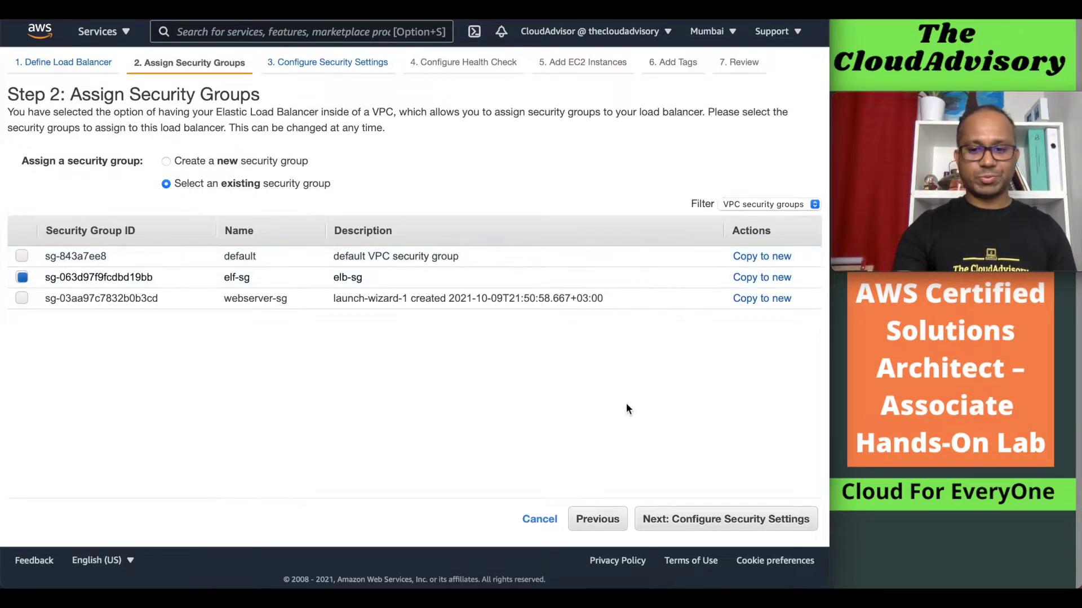
{"action": "left_click", "coordinate": [726, 519]}
{"action": "left_click", "coordinate": [179, 227]}
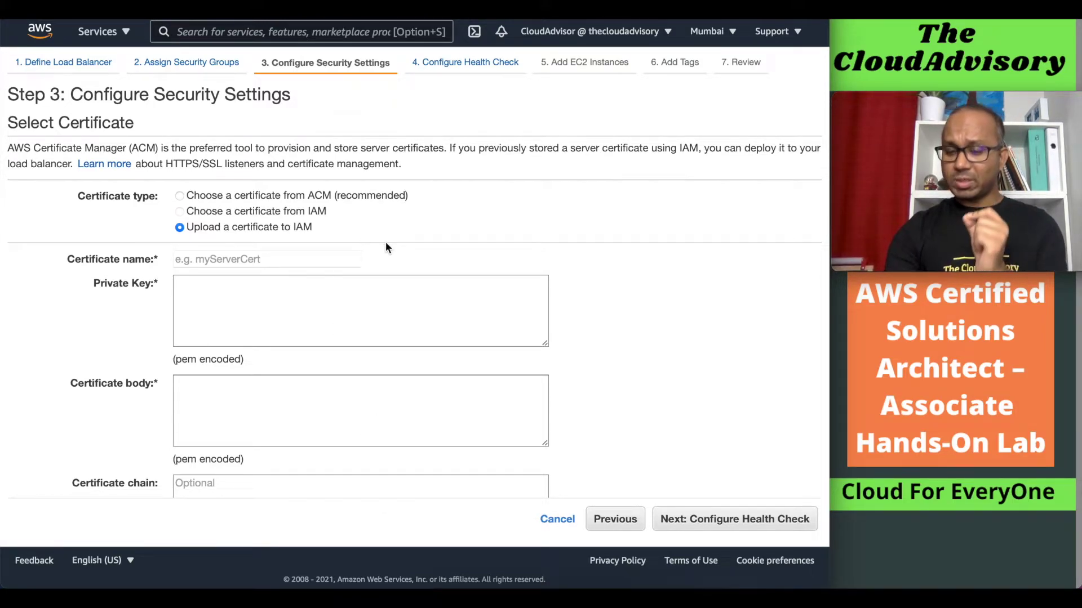
Go back to the load balancer definition, set the load balancer protocol to HTTP, and proceed again to the security settings
{"action": "left_click", "coordinate": [620, 519]}
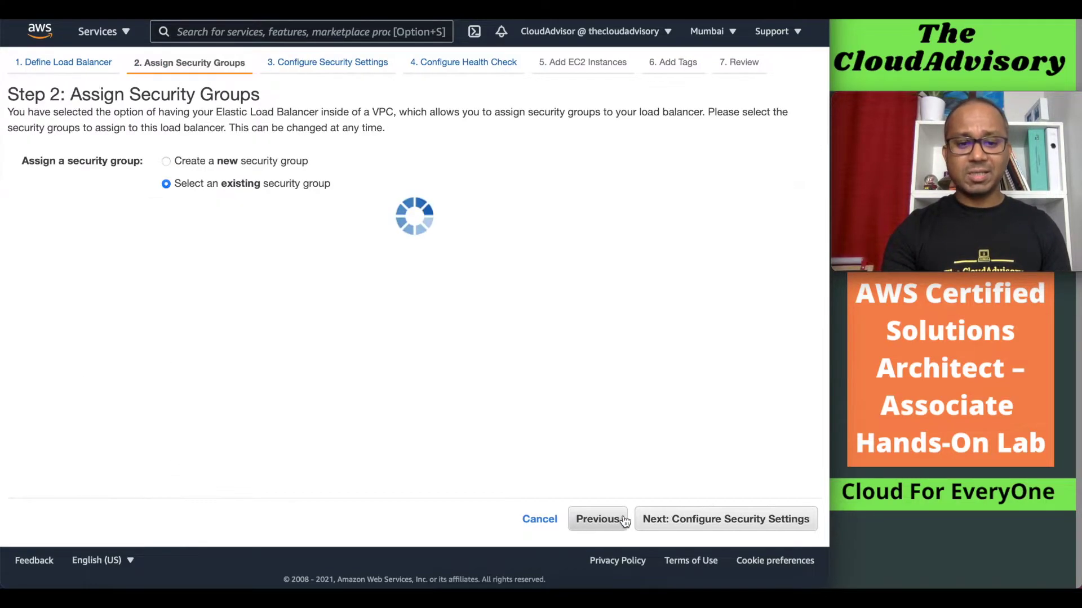
{"action": "left_click", "coordinate": [593, 514]}
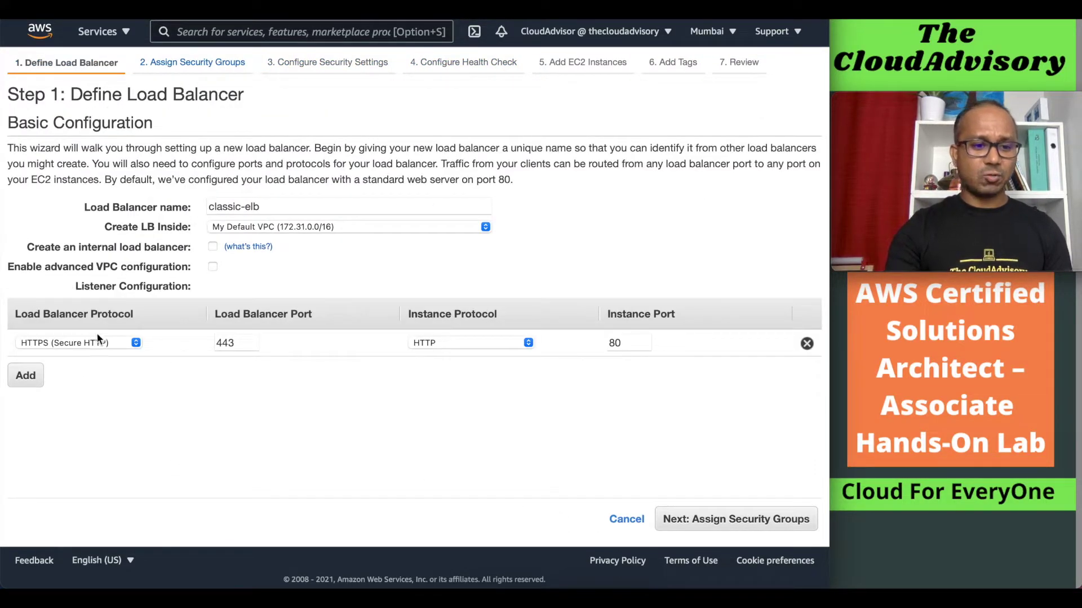
{"action": "left_click", "coordinate": [96, 345]}
{"action": "left_click", "coordinate": [33, 328]}
{"action": "left_click", "coordinate": [340, 450]}
{"action": "left_click", "coordinate": [727, 517]}
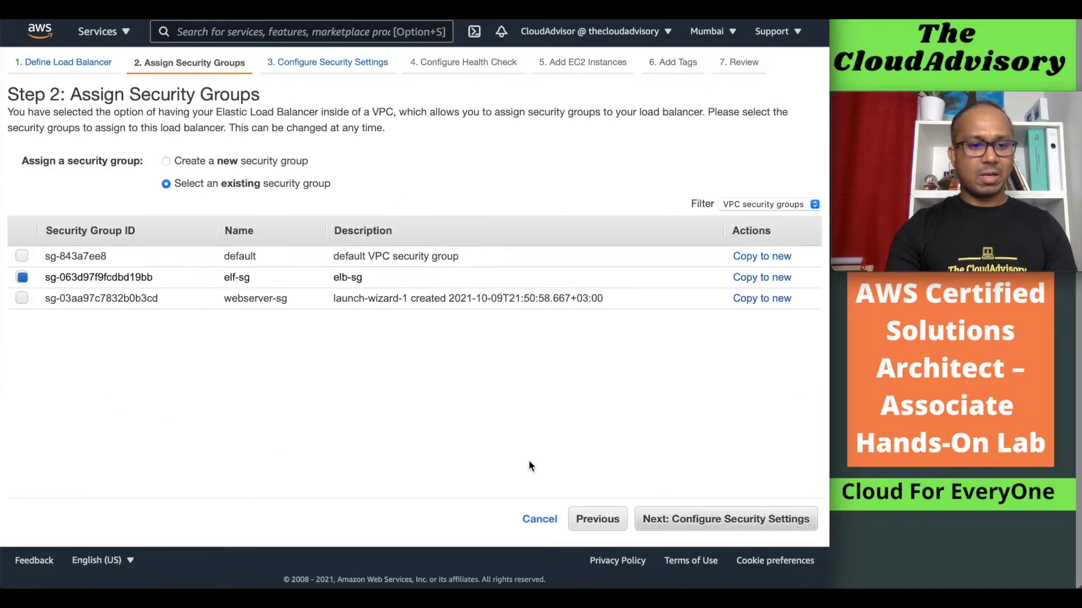
{"action": "left_click", "coordinate": [734, 519]}
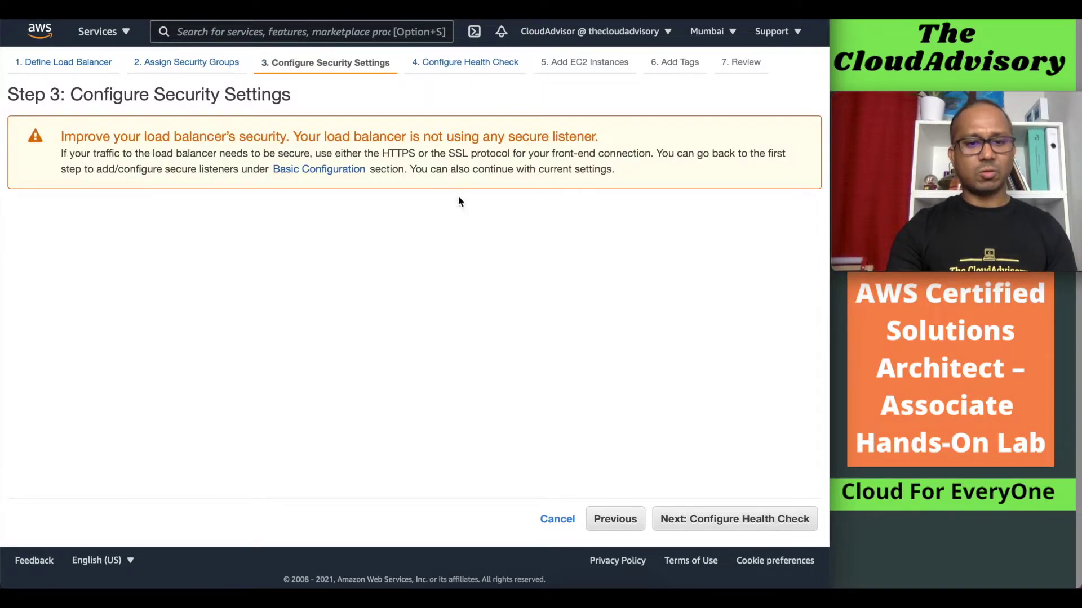
Continue to the health check configuration and set the ping path to /
{"action": "left_click", "coordinate": [721, 519]}
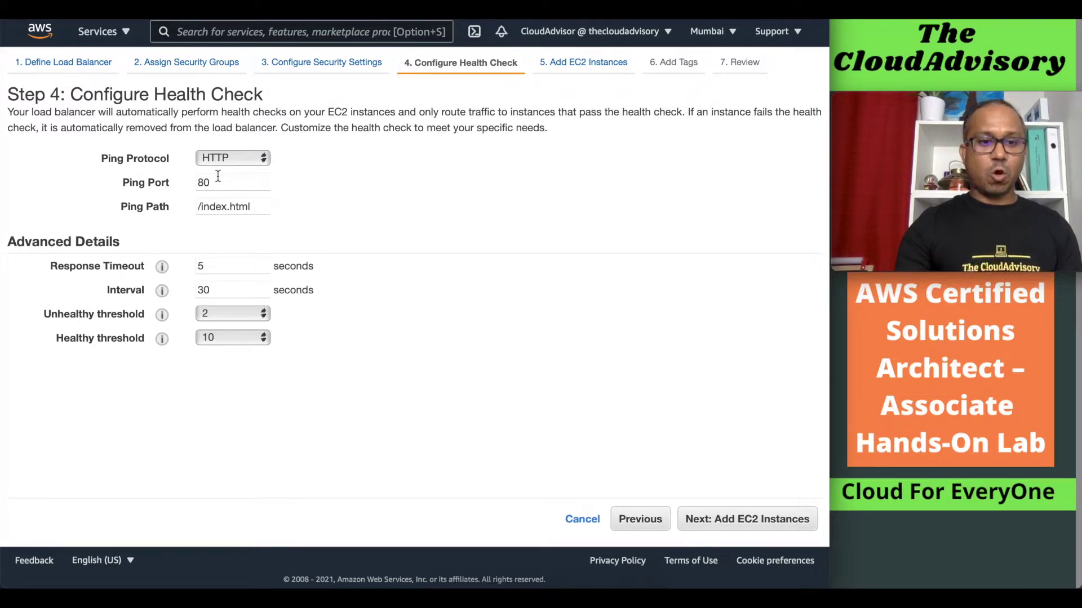
{"action": "left_click", "coordinate": [256, 207]}
{"action": "key", "text": "BackSpace"}
{"action": "key", "text": "BackSpace"}
{"action": "key", "text": "BackSpace"}
{"action": "key", "text": "BackSpace"}
{"action": "key", "text": "BackSpace"}
{"action": "key", "text": "BackSpace"}
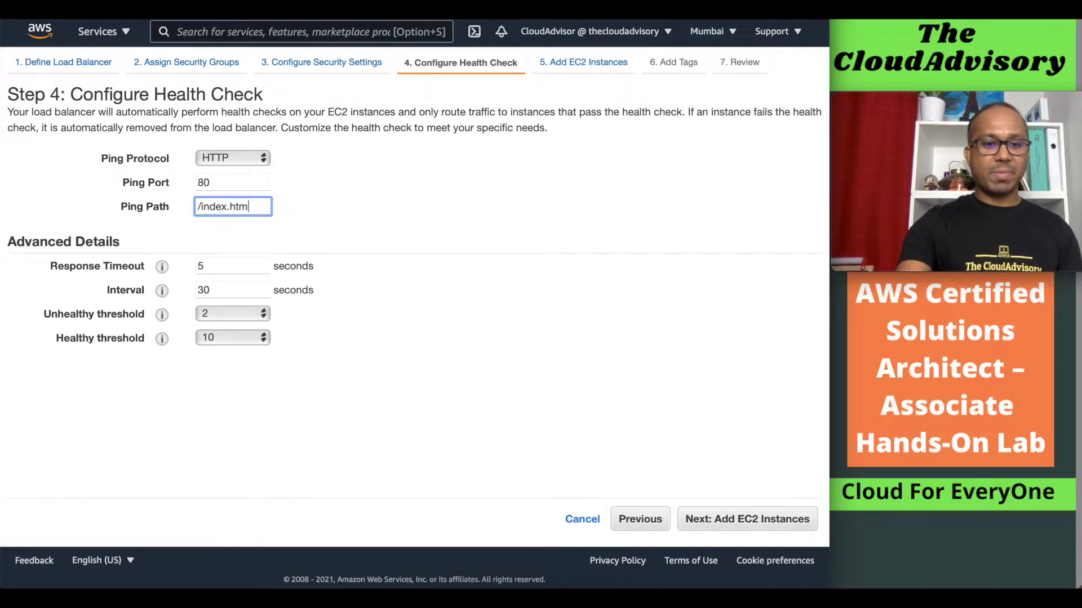
{"action": "key", "text": "BackSpace"}
{"action": "key", "text": "BackSpace"}
{"action": "key", "text": "BackSpace"}
{"action": "key", "text": "BackSpace"}
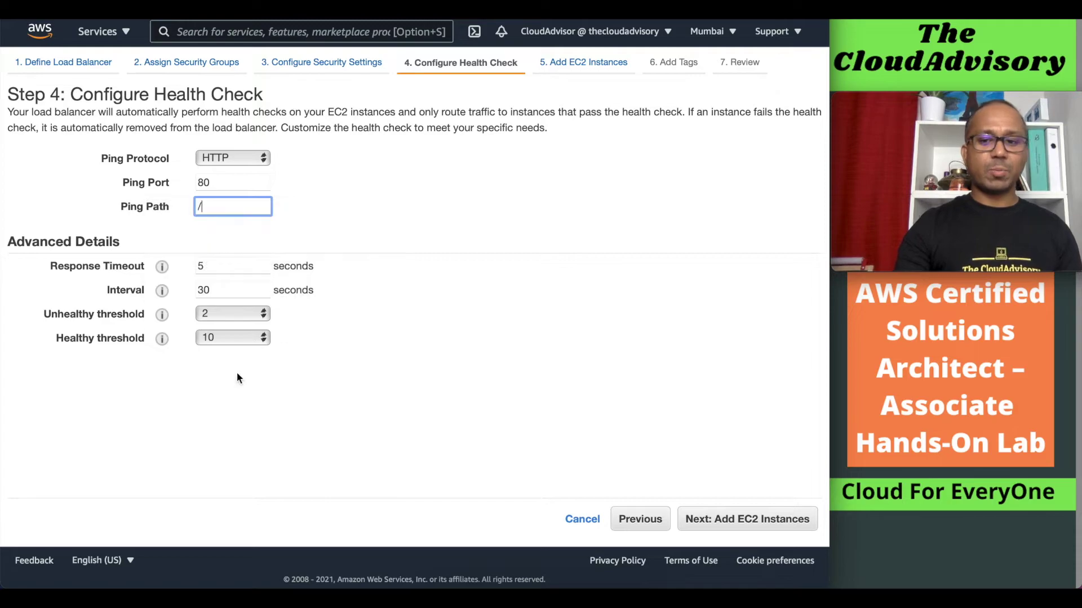
Try to set the health check interval to 2 seconds
{"action": "mouse_move", "coordinate": [161, 268]}
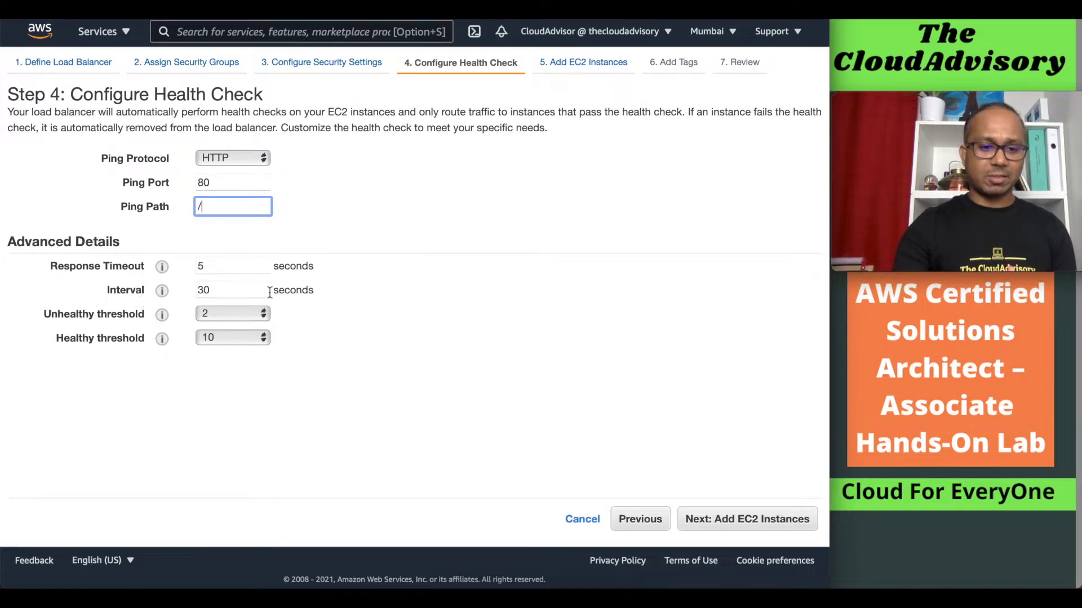
{"action": "left_click", "coordinate": [227, 293]}
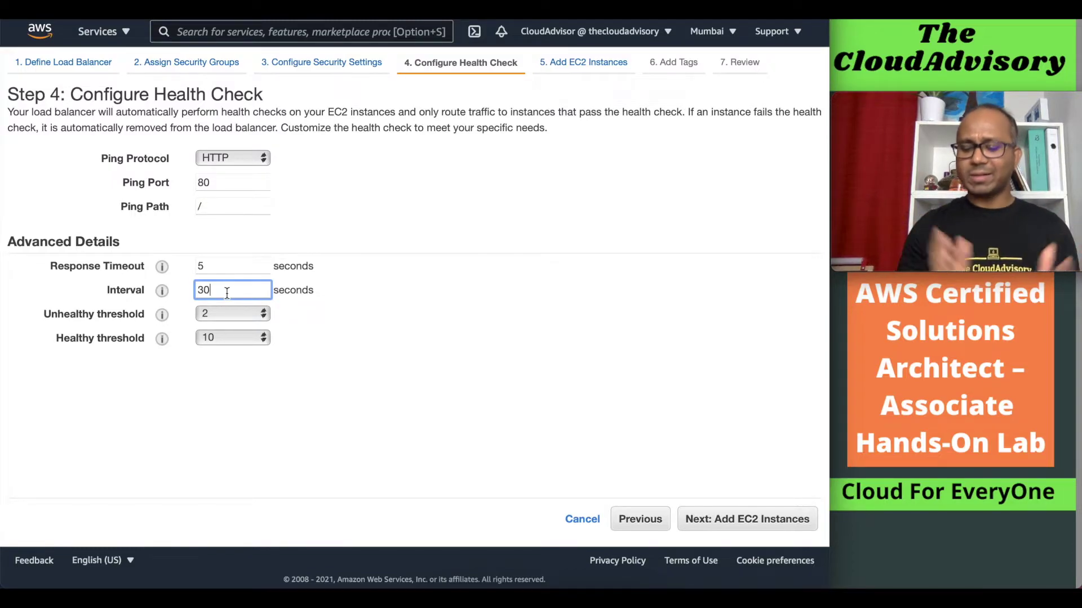
{"action": "key", "text": "BackSpace"}
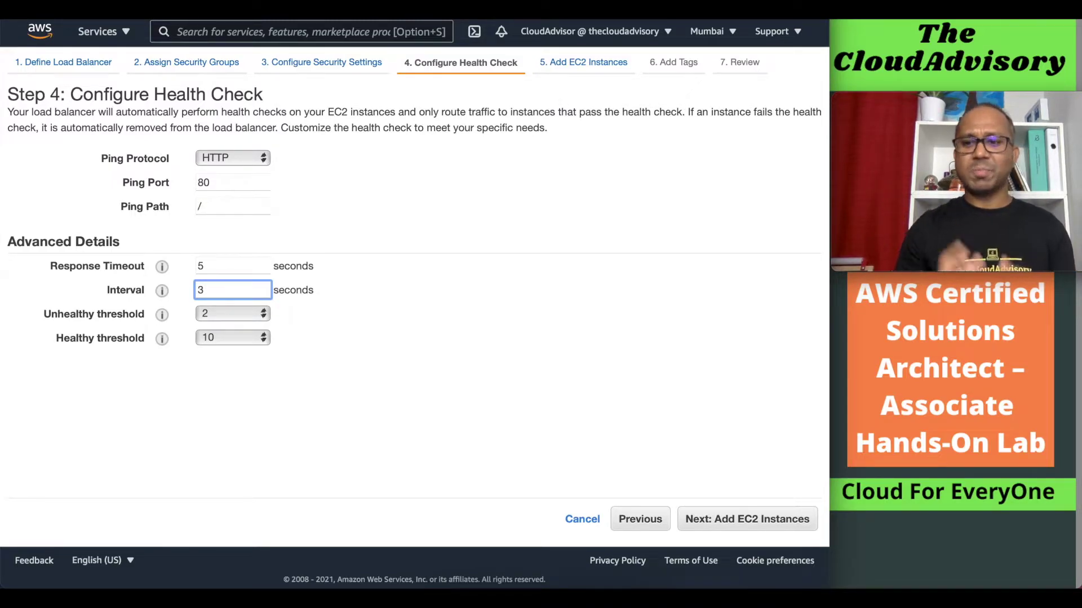
{"action": "key", "text": "BackSpace"}
{"action": "type", "text": "2"}
{"action": "left_click", "coordinate": [370, 359]}
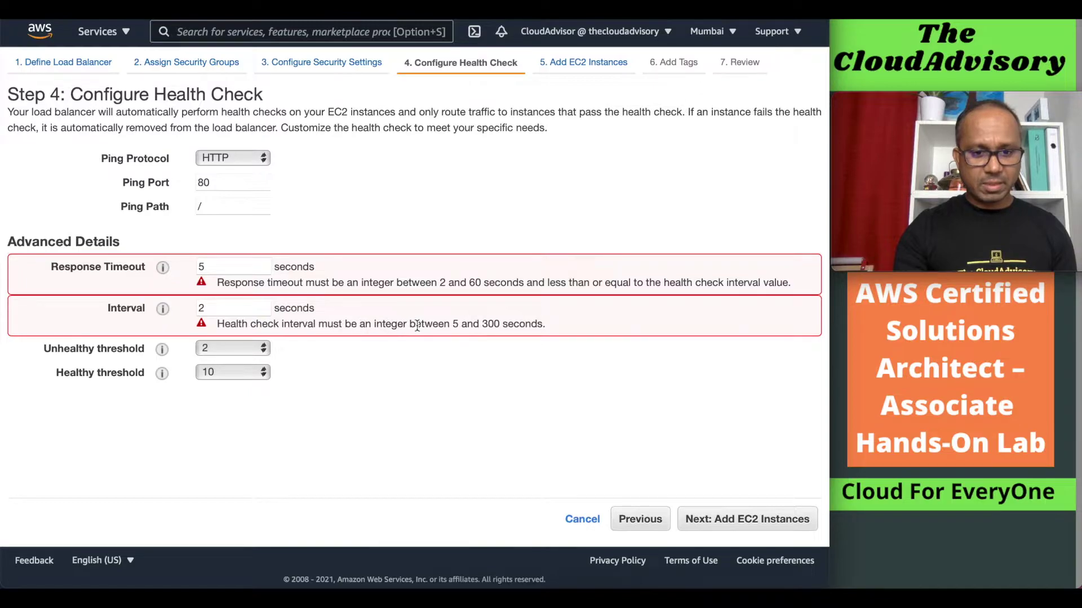
Set the health check interval to 5 seconds
{"action": "left_click", "coordinate": [212, 310]}
{"action": "key", "text": "BackSpace"}
{"action": "type", "text": "5"}
{"action": "left_click", "coordinate": [374, 396]}
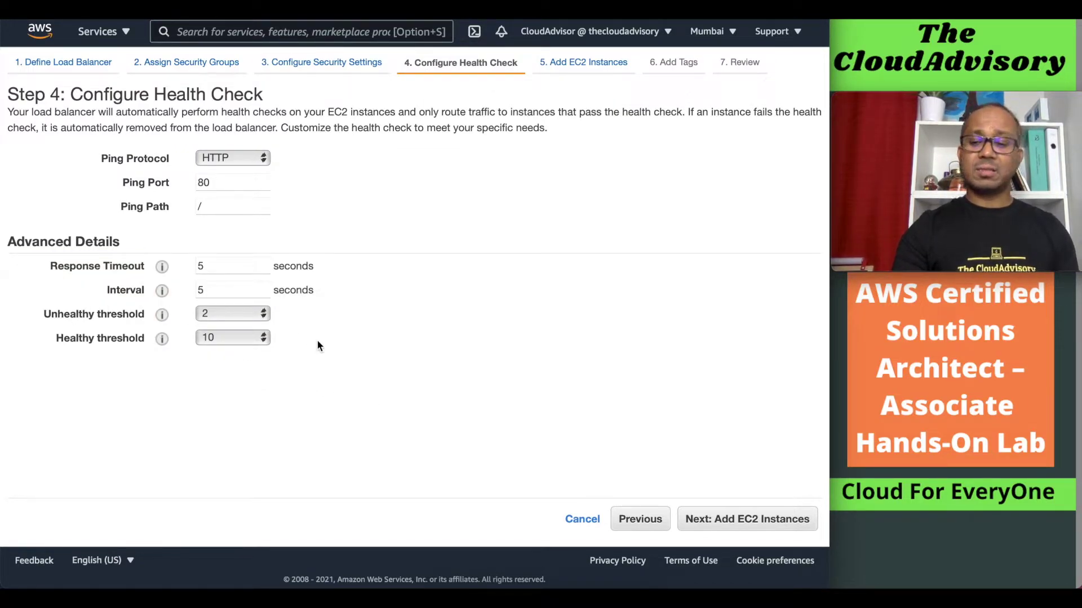
Set the healthy threshold to 2 and continue to adding EC2 instances
{"action": "mouse_move", "coordinate": [161, 337]}
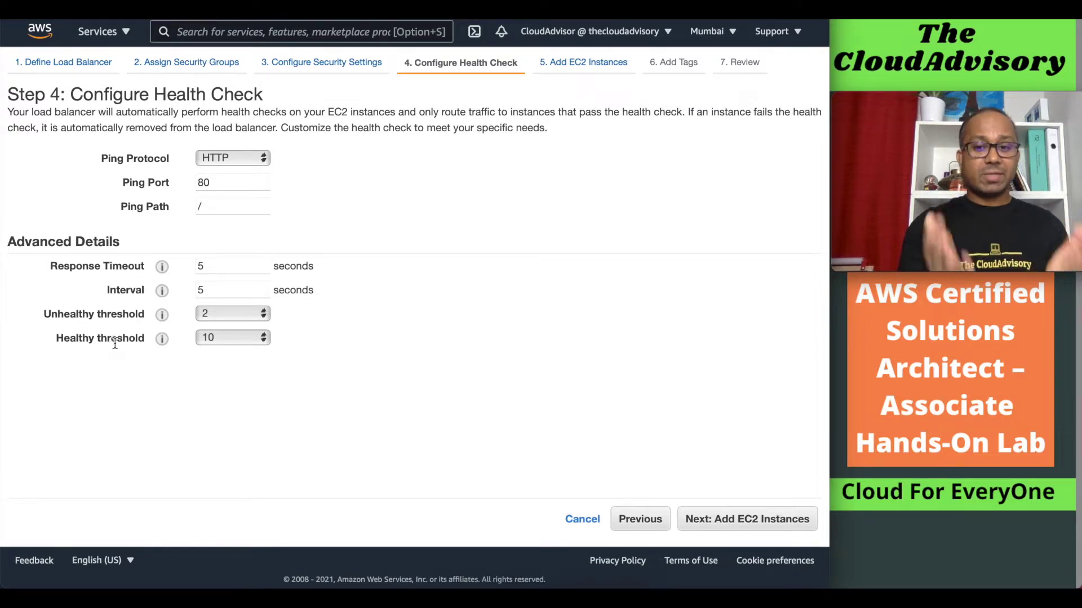
{"action": "left_click", "coordinate": [218, 336]}
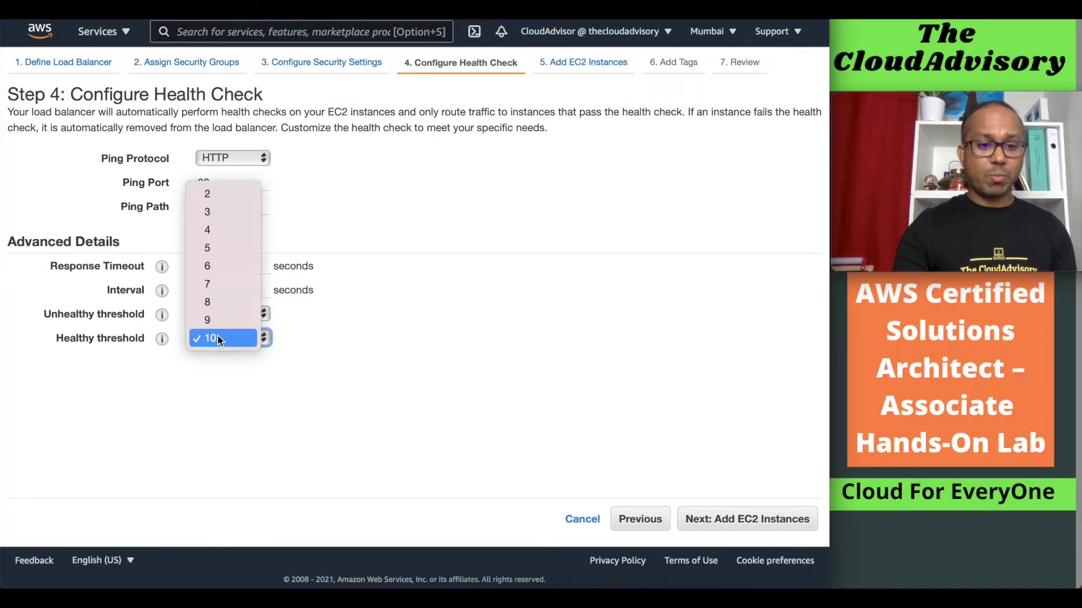
{"action": "left_click", "coordinate": [214, 200]}
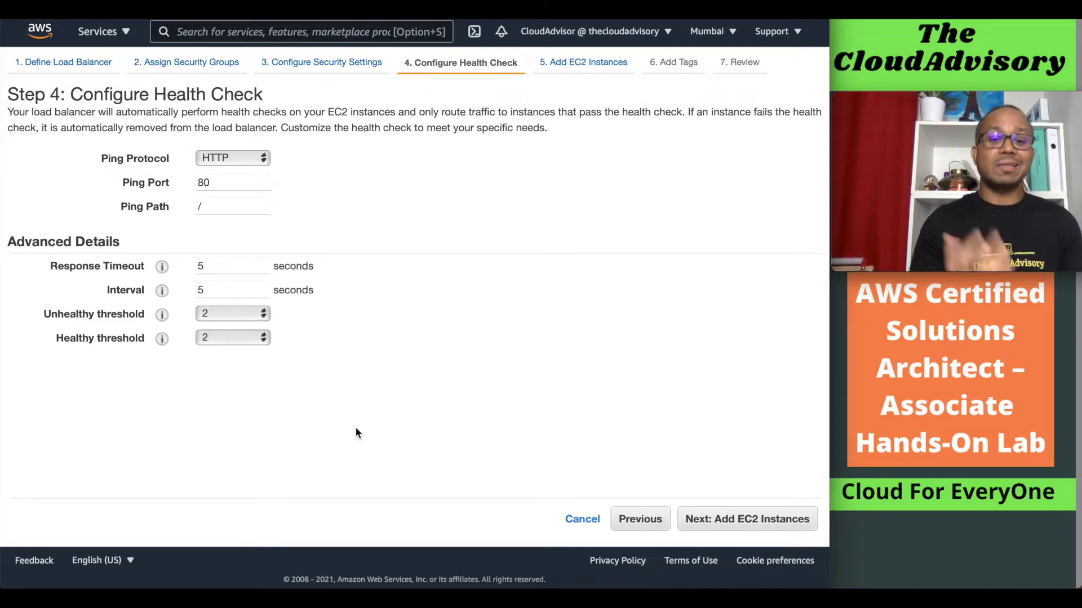
{"action": "left_click", "coordinate": [741, 519]}
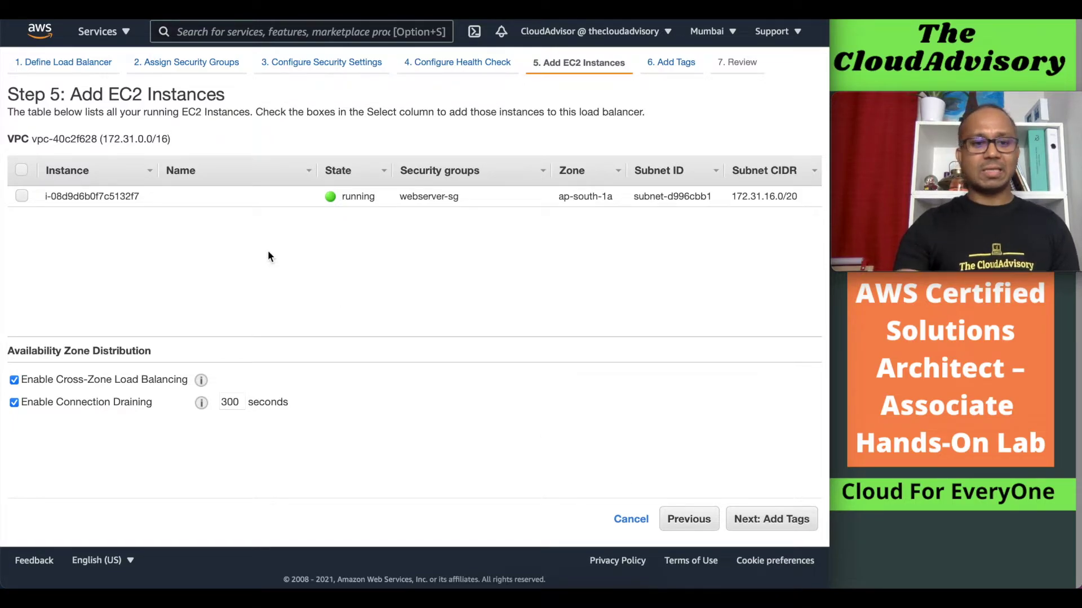
Add the running webserver-sg instance to the load balancer, then create the load balancer without tags and close the creation status
{"action": "left_click", "coordinate": [21, 196]}
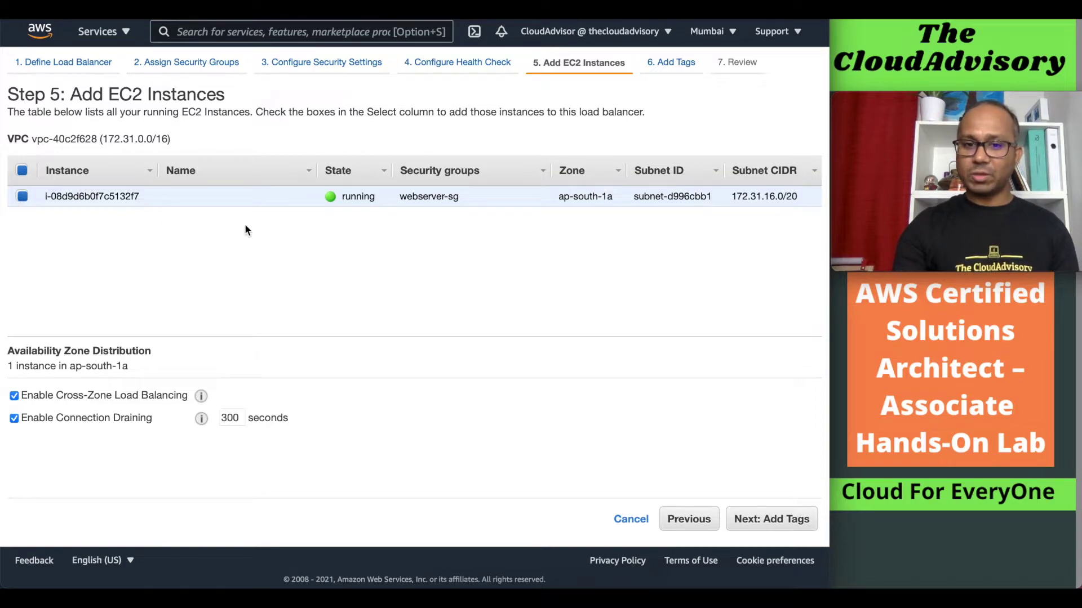
{"action": "left_click", "coordinate": [772, 527]}
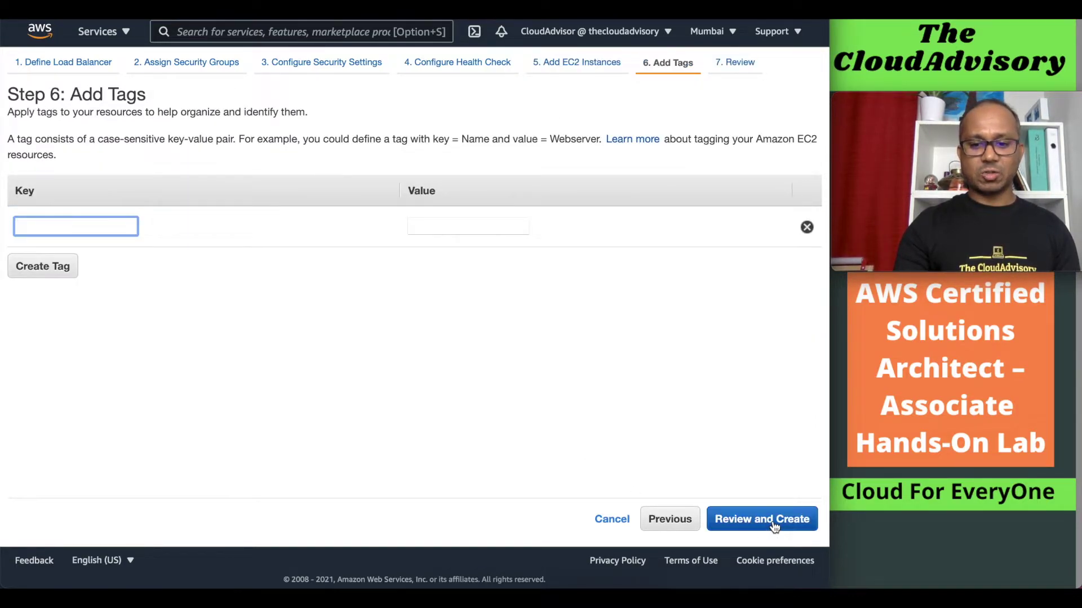
{"action": "left_click", "coordinate": [774, 528]}
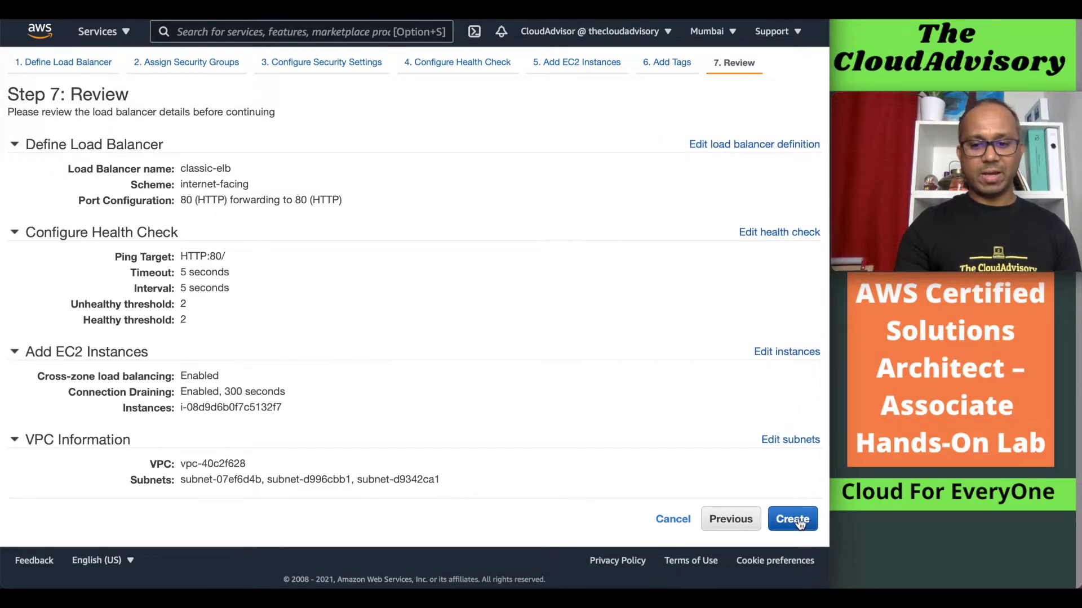
{"action": "left_click", "coordinate": [792, 522]}
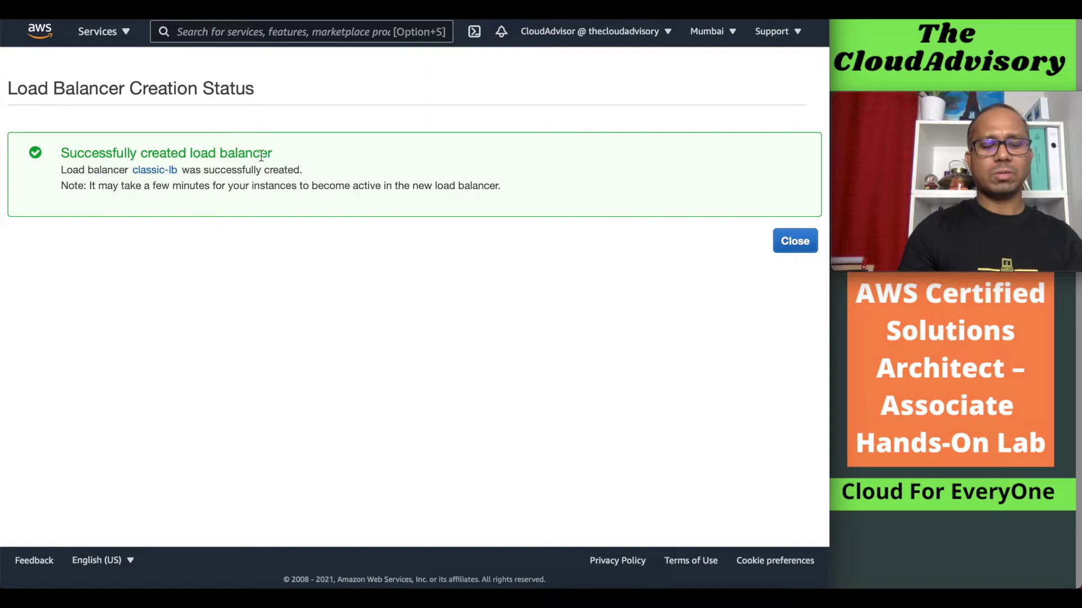
{"action": "left_click", "coordinate": [796, 244]}
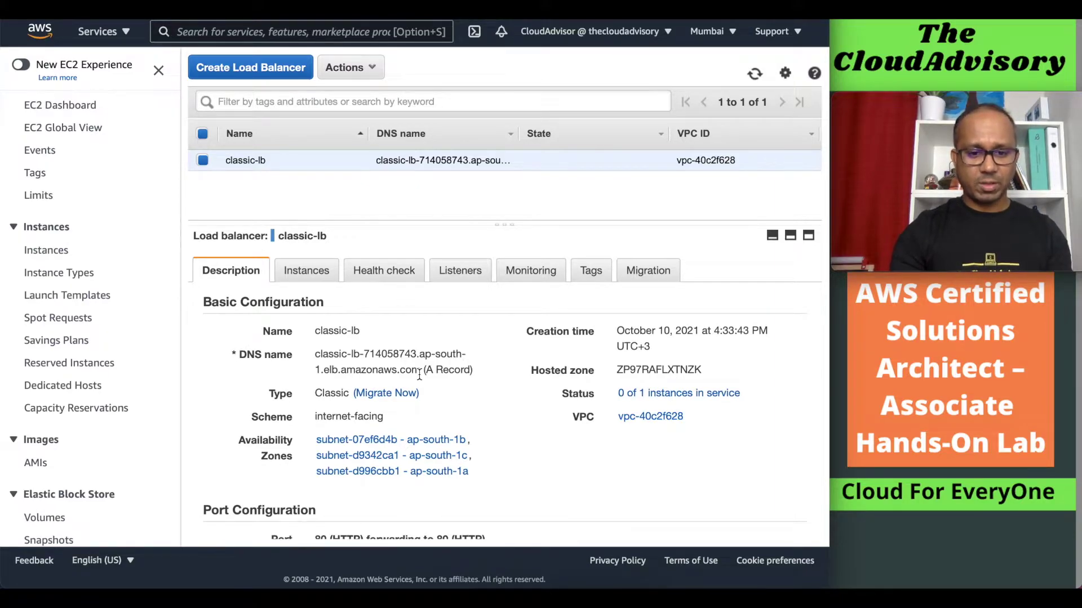
Copy the DNS name of the classic-lb load balancer and open it in a new browser tab
{"action": "left_click_drag", "start_coordinate": [419, 373], "coordinate": [314, 353]}
{"action": "key", "text": "super+c"}
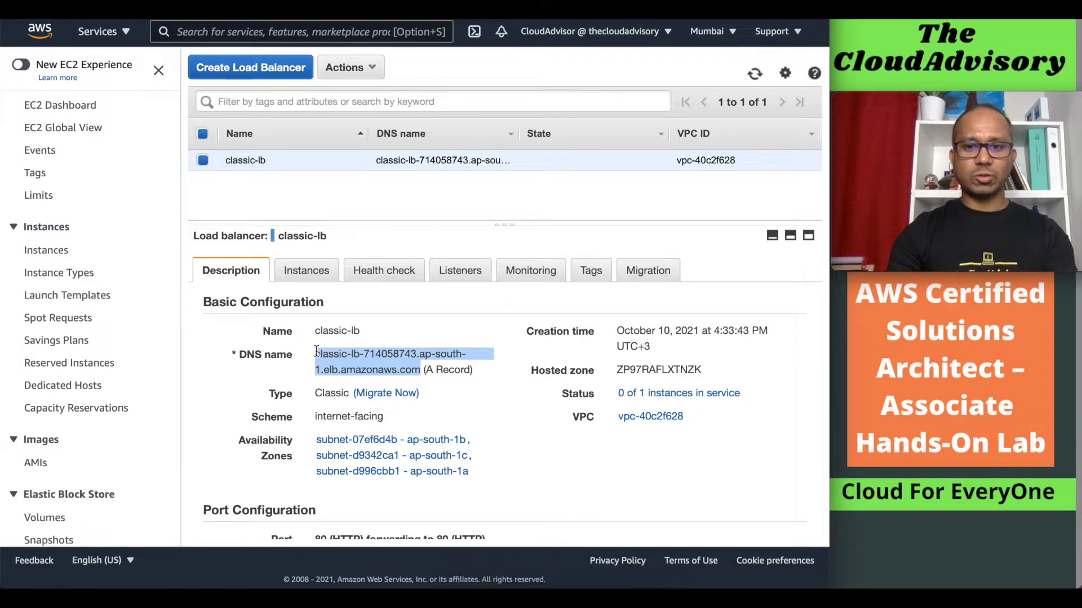
{"action": "key", "text": "super+t"}
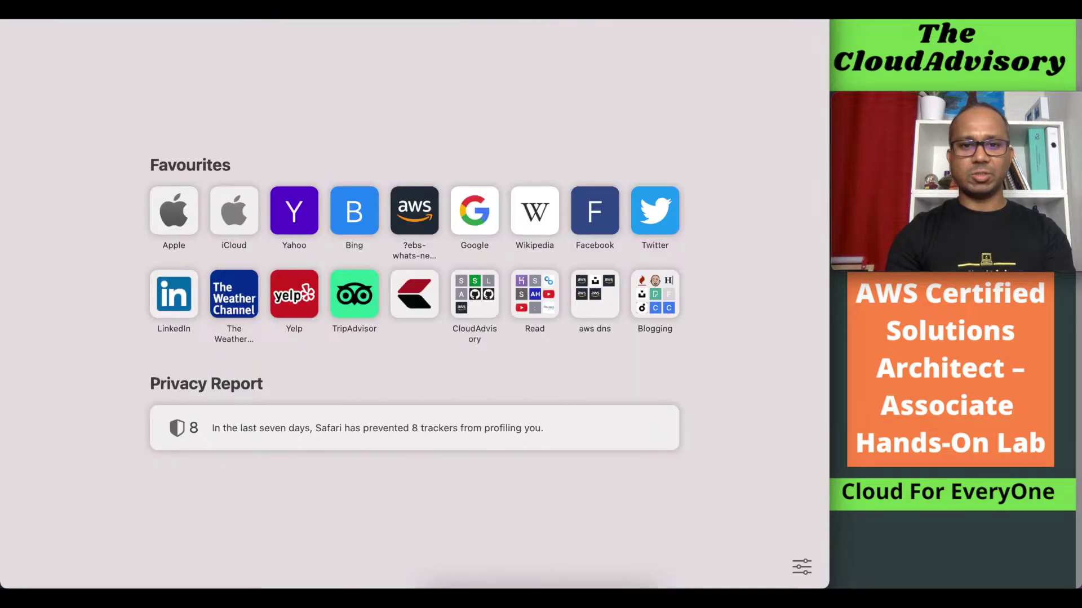
{"action": "key", "text": "super+v"}
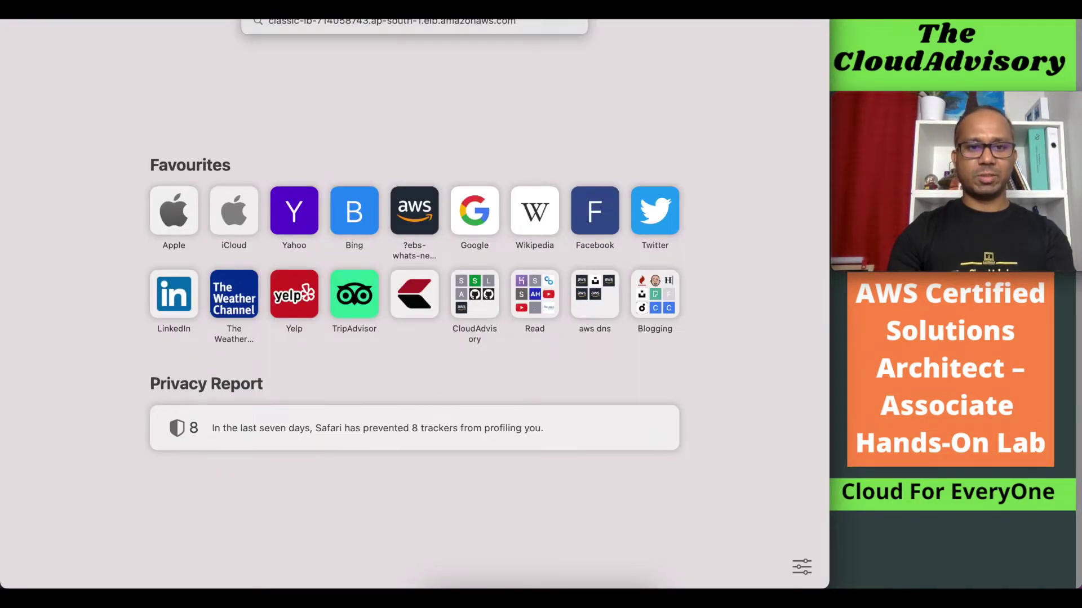
{"action": "key", "text": "Return"}
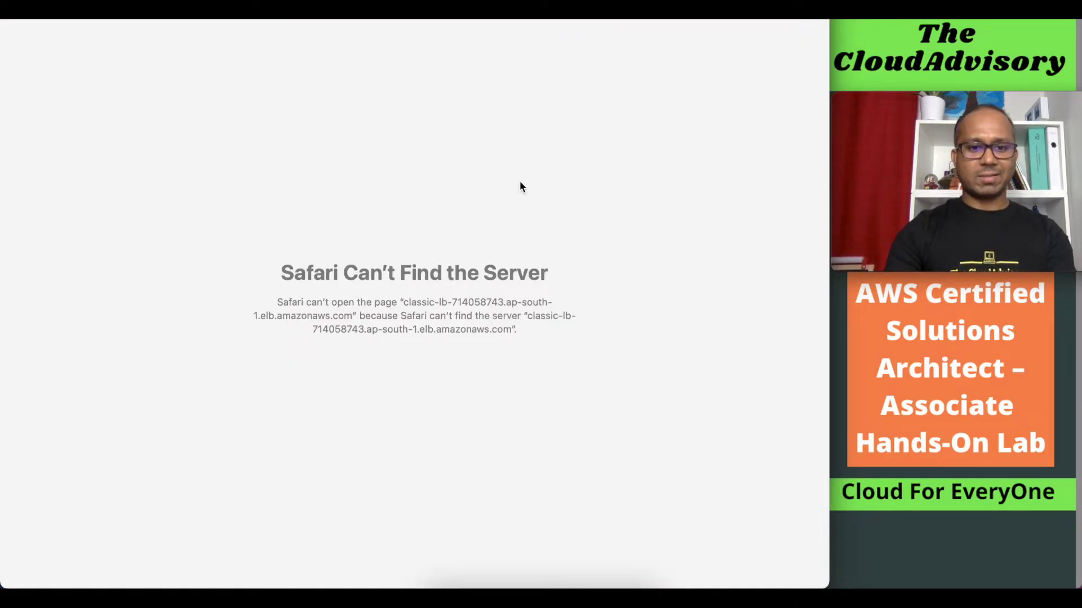
{"action": "key", "text": "super+l"}
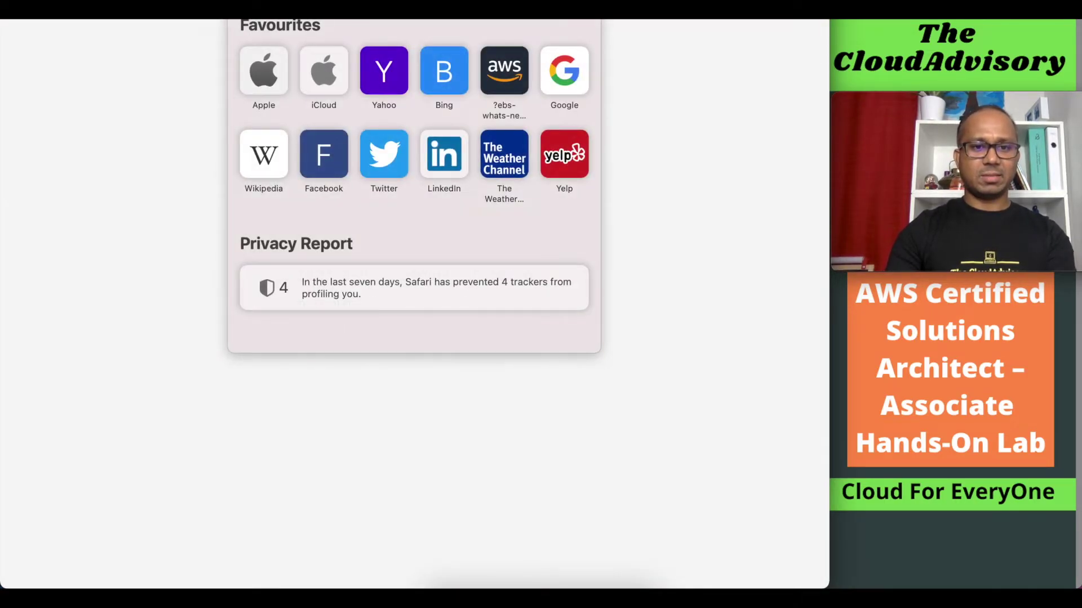
{"action": "key", "text": "super+Left"}
{"action": "type", "text": "http:"}
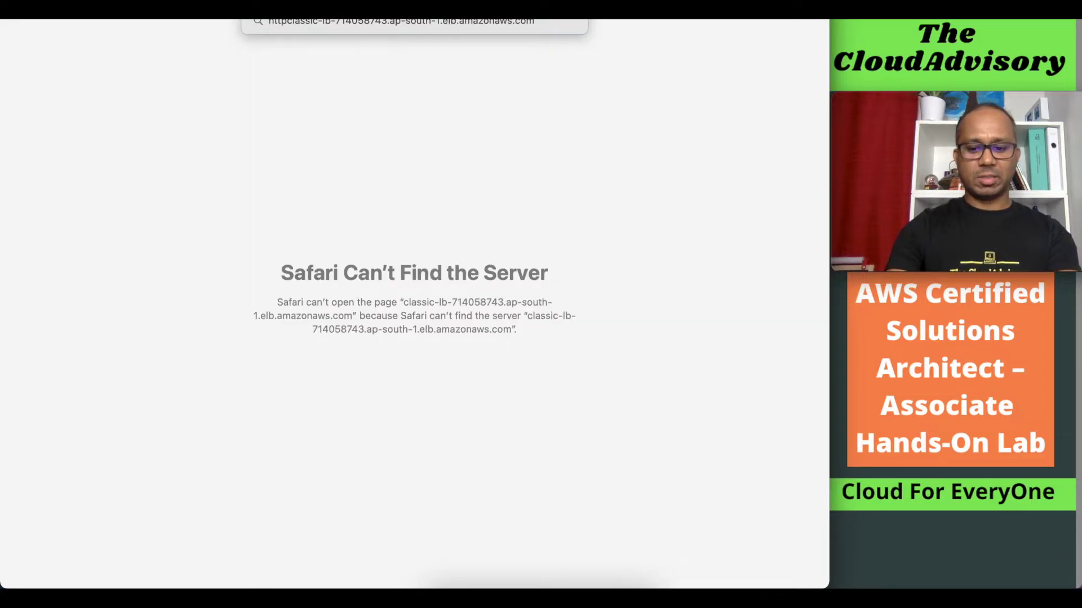
{"action": "type", "text": "//"}
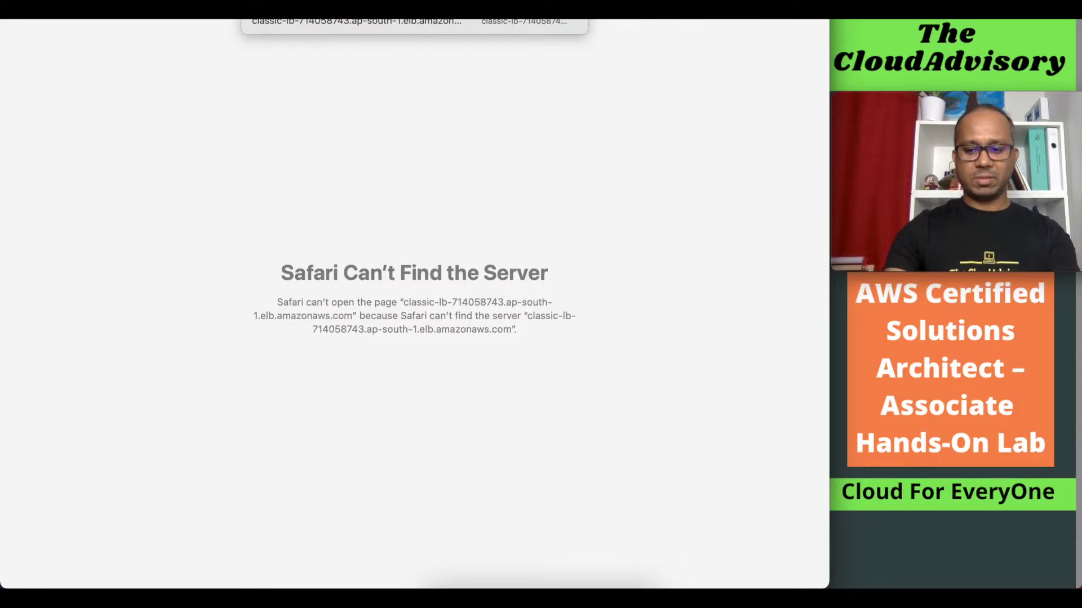
{"action": "key", "text": "Return"}
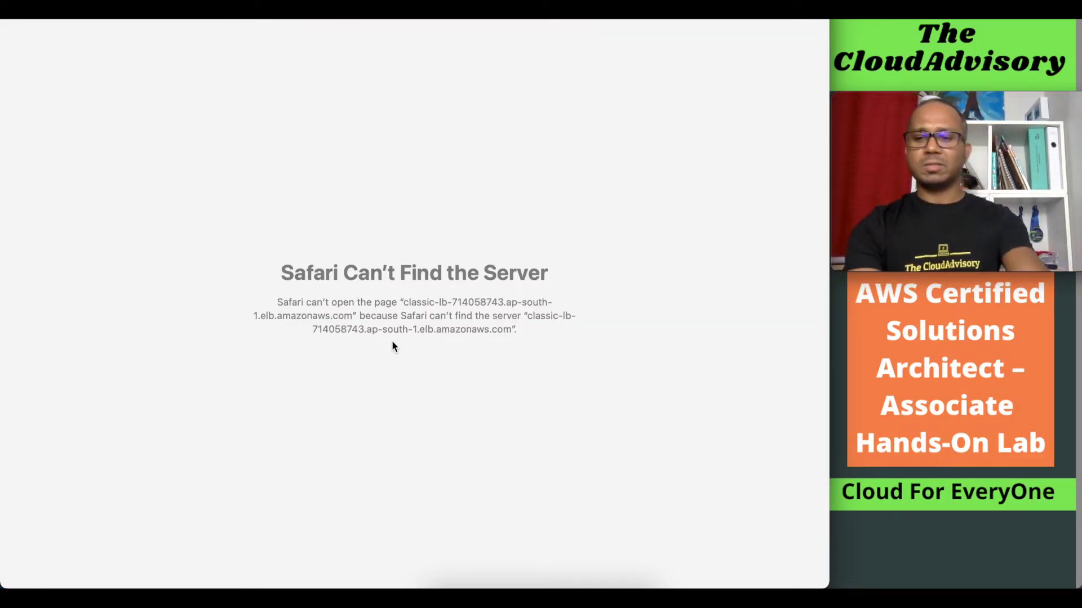
Return to the load balancer details, review the health check settings, and refresh the status of its registered instance
{"action": "key", "text": "super+Left"}
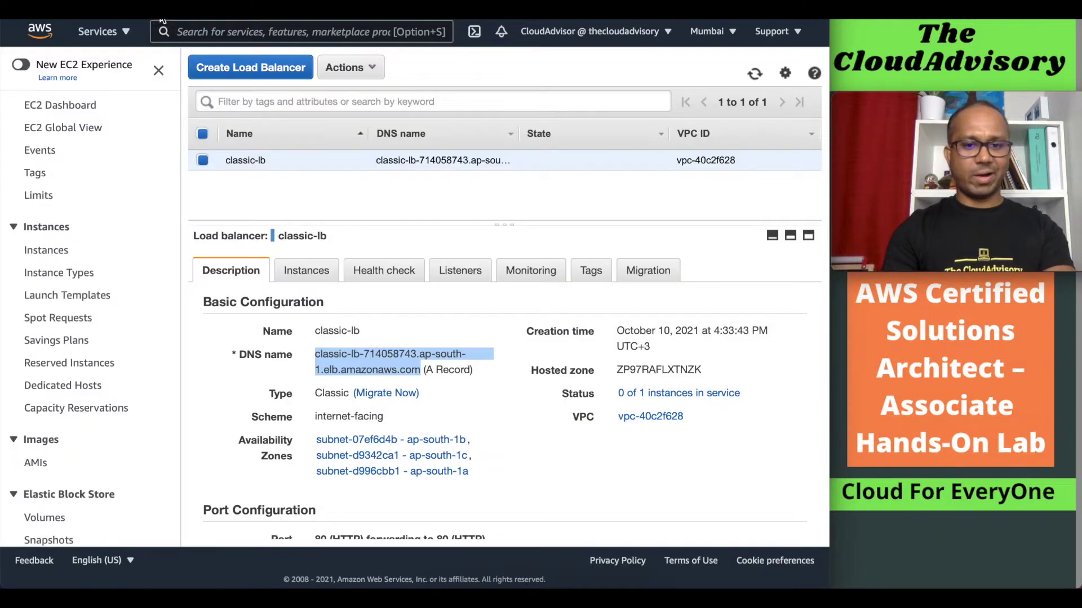
{"action": "left_click", "coordinate": [364, 193]}
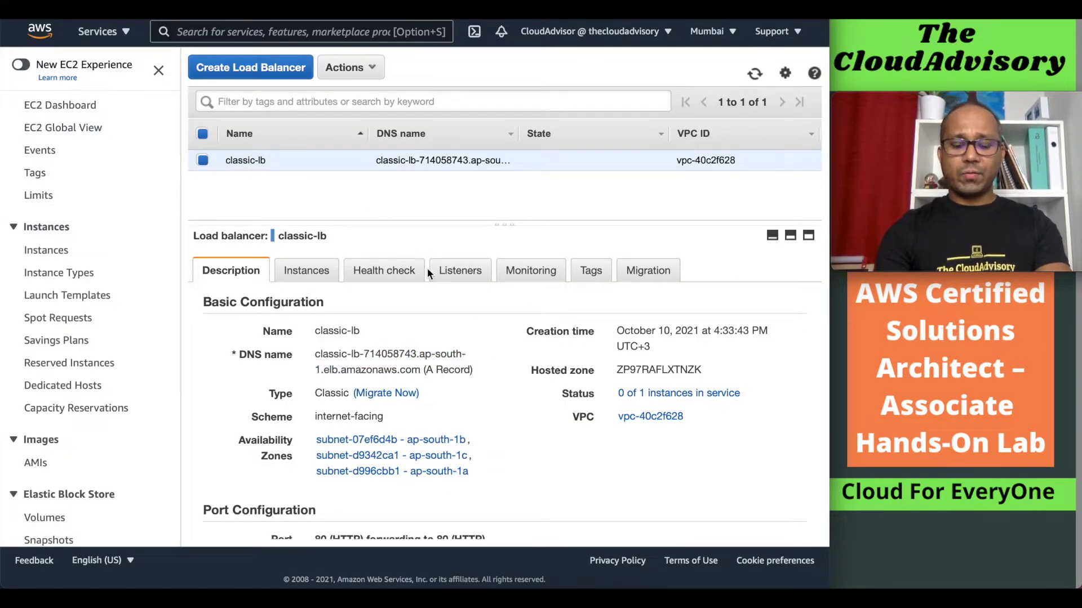
{"action": "left_click", "coordinate": [383, 272]}
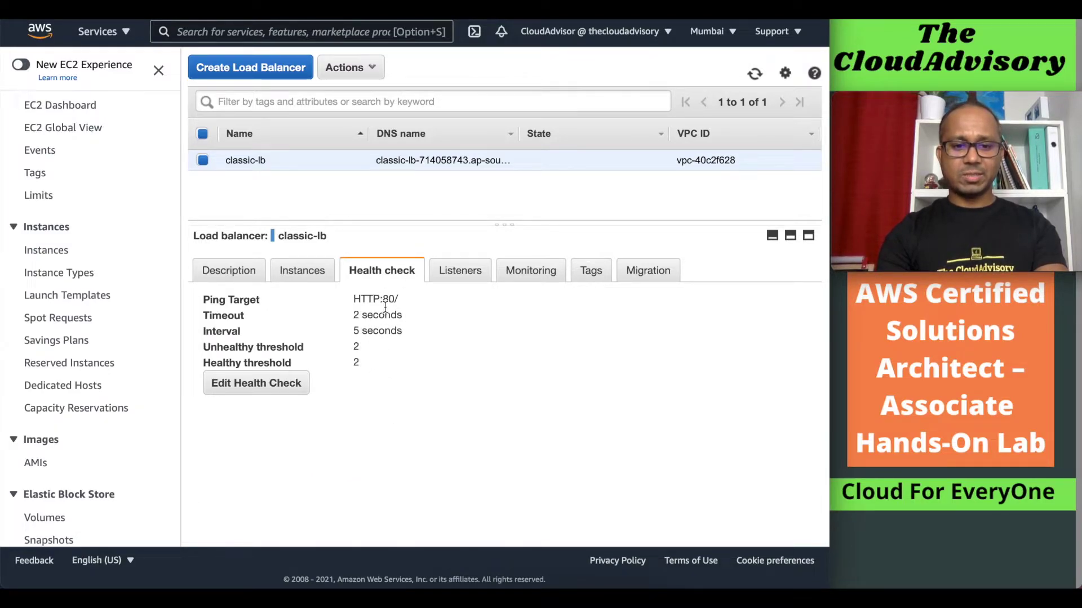
{"action": "left_click", "coordinate": [293, 280]}
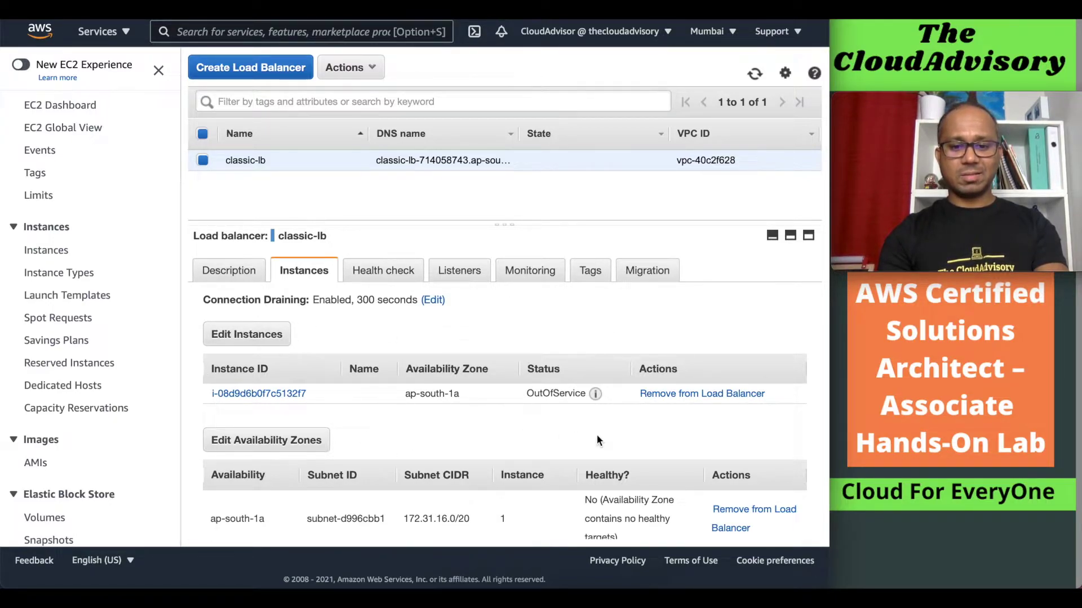
{"action": "mouse_move", "coordinate": [596, 399]}
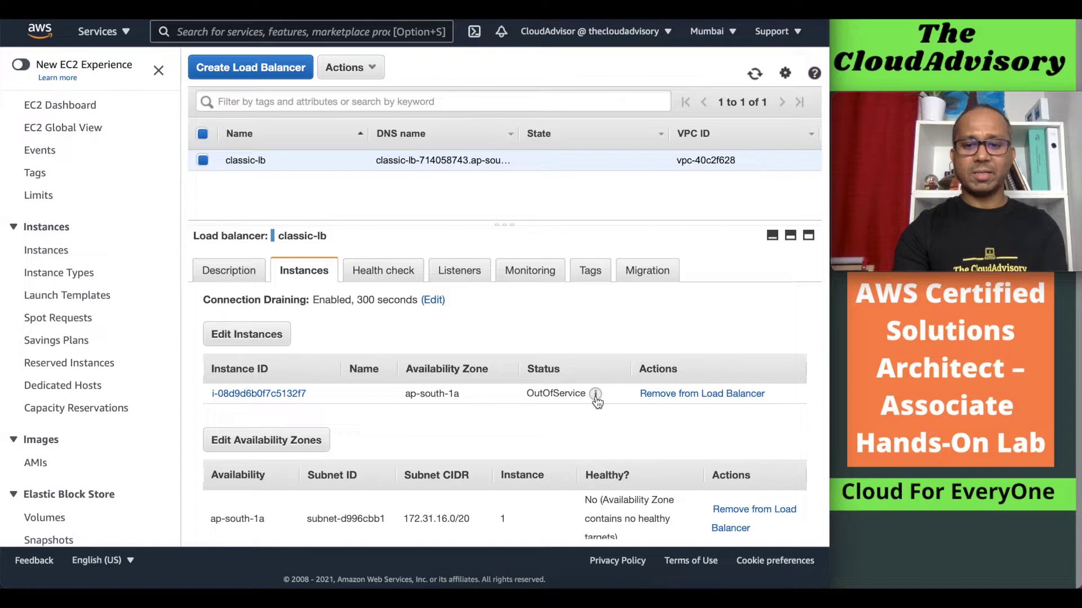
{"action": "left_click", "coordinate": [755, 74]}
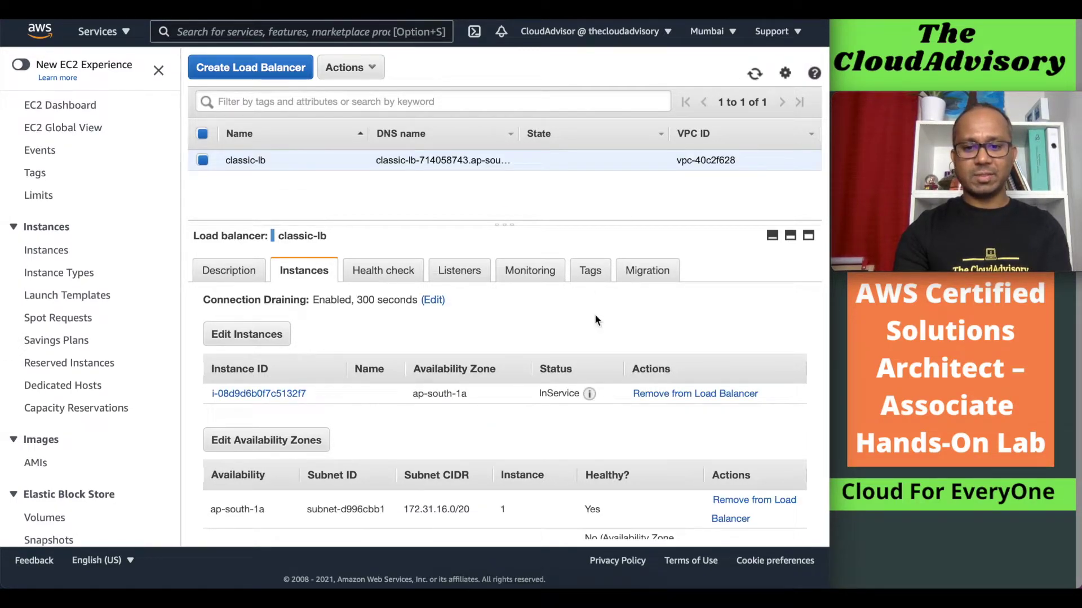
{"action": "mouse_move", "coordinate": [588, 395]}
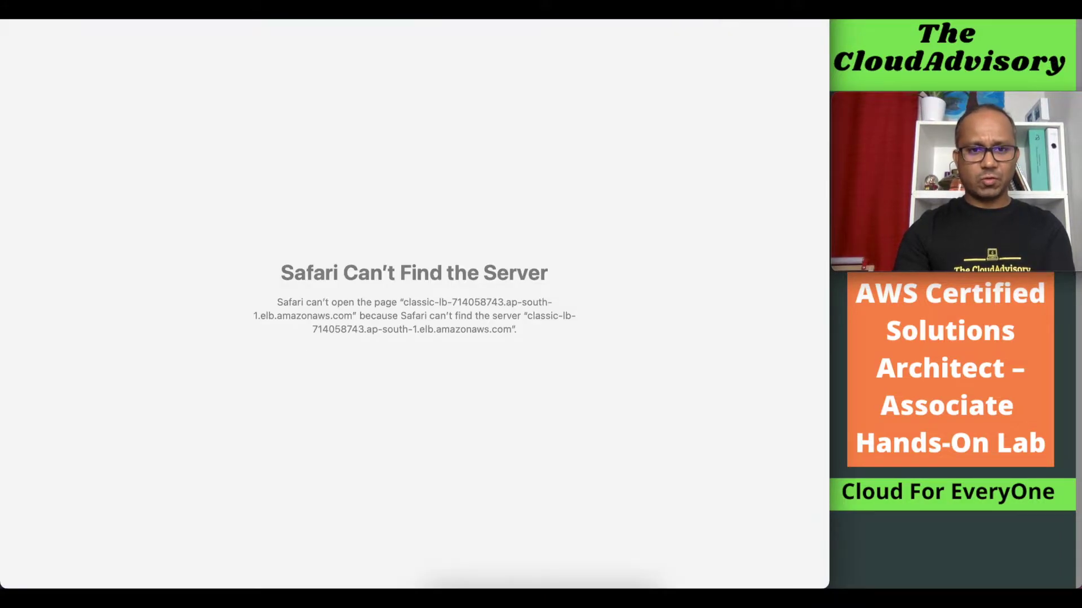
Reload the page at the load balancer's DNS address and check the address it is served from
{"action": "key", "text": "super+r"}
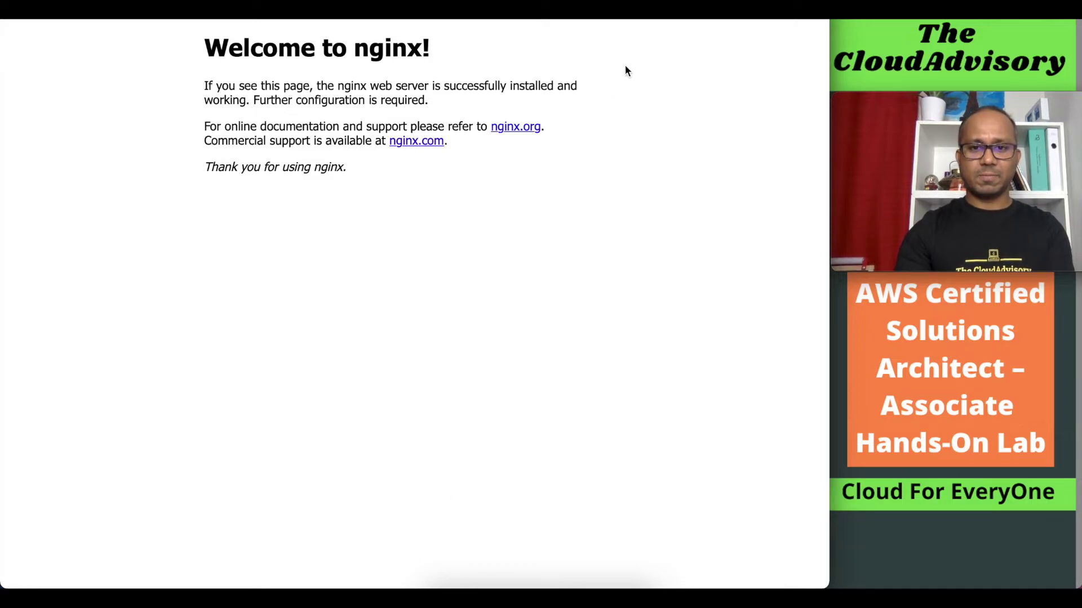
{"action": "mouse_move", "coordinate": [635, 25]}
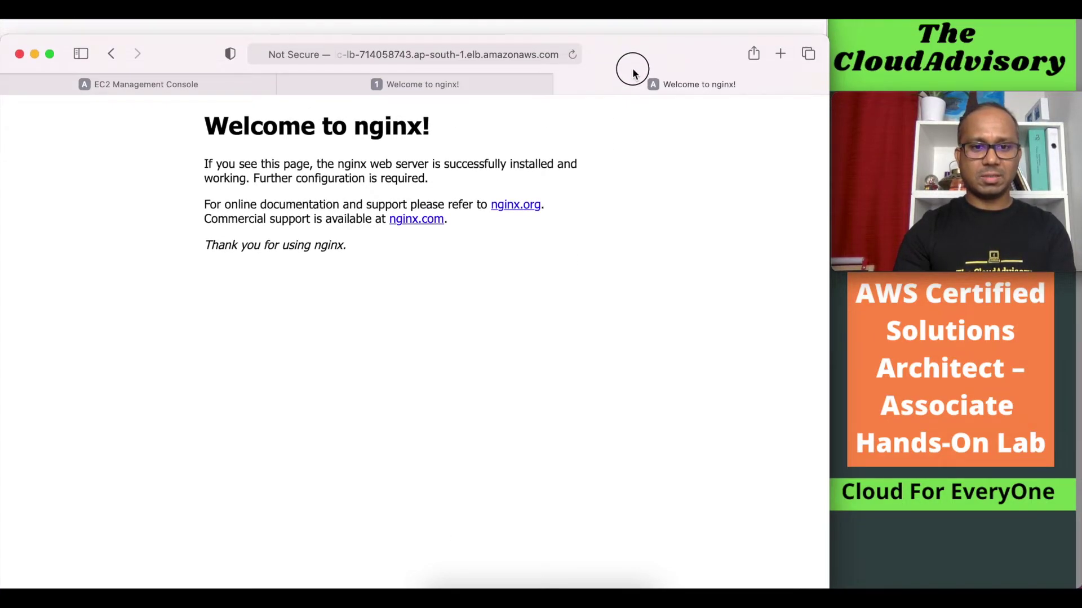
{"action": "left_click", "coordinate": [407, 47]}
{"action": "key", "text": "Escape"}
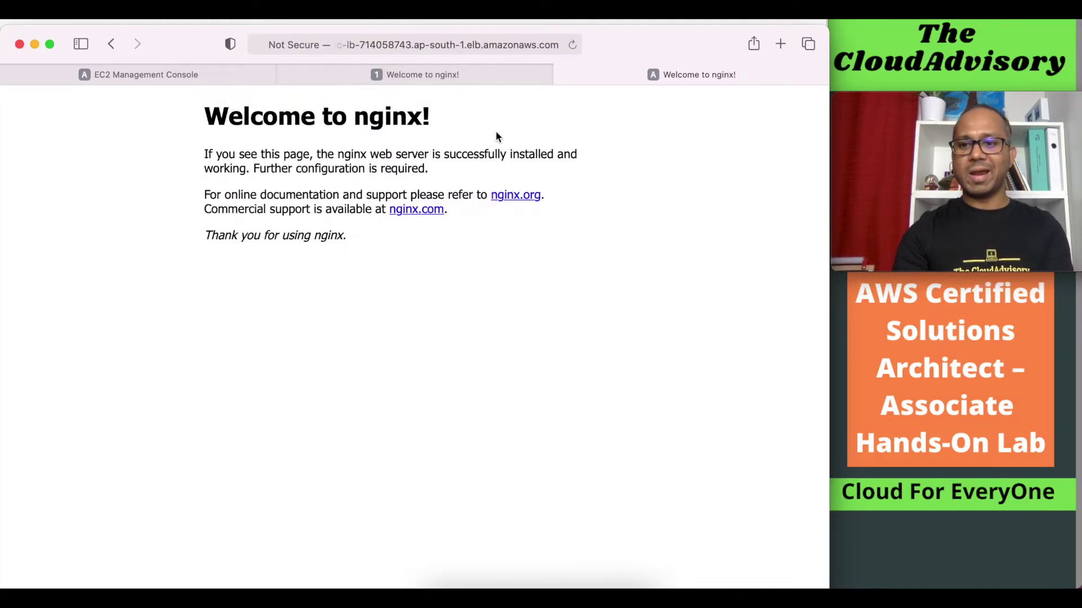
{"action": "left_click", "coordinate": [625, 31]}
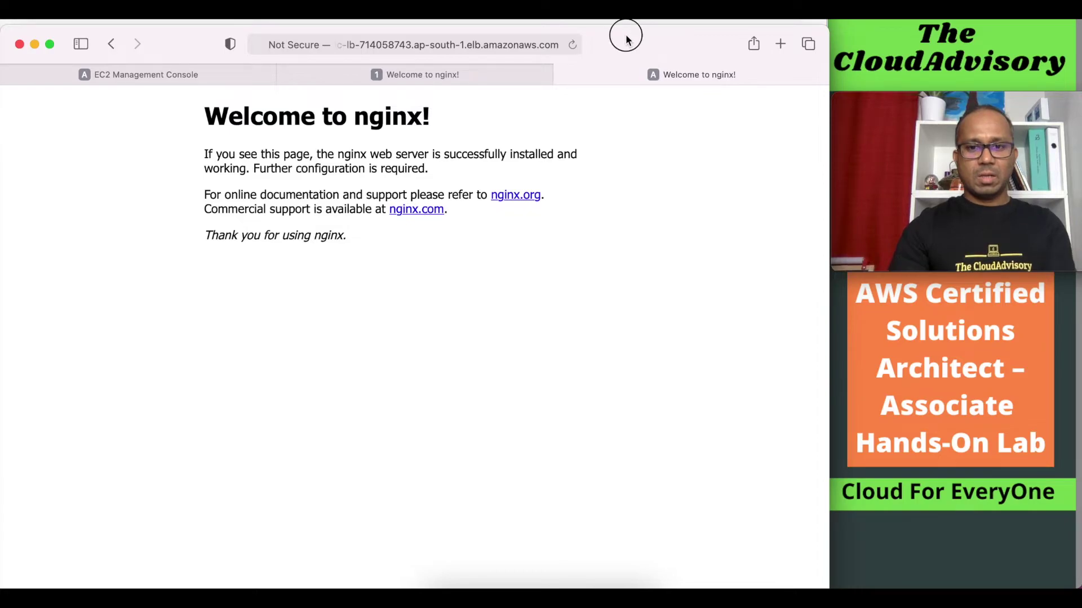
Return to the EC2 Management Console and review the instances registered with classic-lb
{"action": "left_click", "coordinate": [137, 68]}
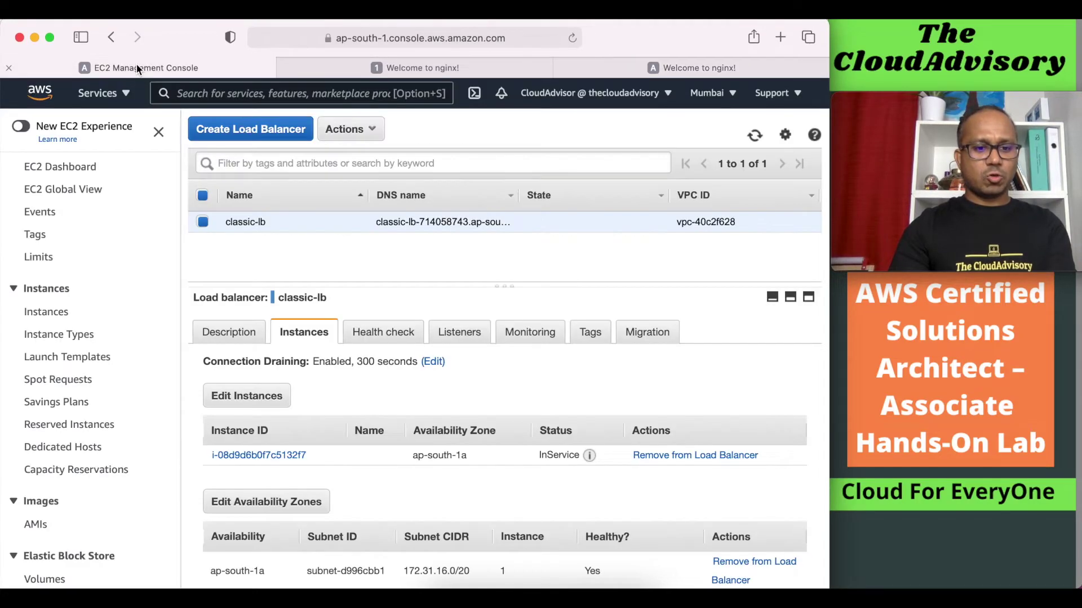
{"action": "scroll", "coordinate": [396, 430], "scroll_direction": "down", "scroll_amount": 3}
{"action": "scroll", "coordinate": [397, 430], "scroll_direction": "up", "scroll_amount": 3}
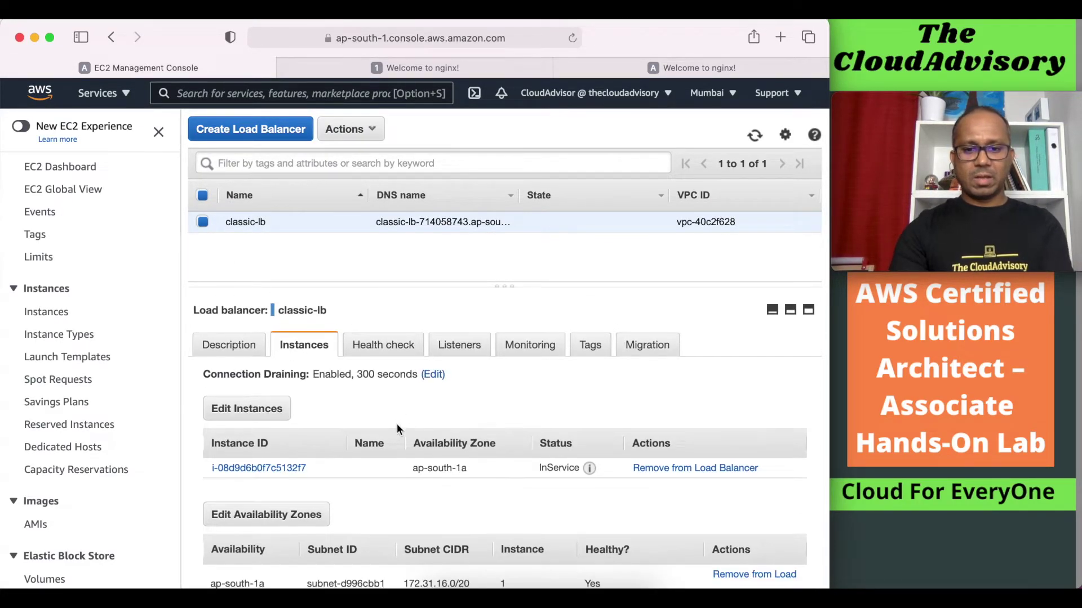
Examine the registered instance and the health of the availability zones attached to classic-lb
{"action": "scroll", "coordinate": [397, 429], "scroll_direction": "down", "scroll_amount": 3}
{"action": "scroll", "coordinate": [397, 429], "scroll_direction": "up", "scroll_amount": 3}
{"action": "scroll", "coordinate": [397, 429], "scroll_direction": "down", "scroll_amount": 1}
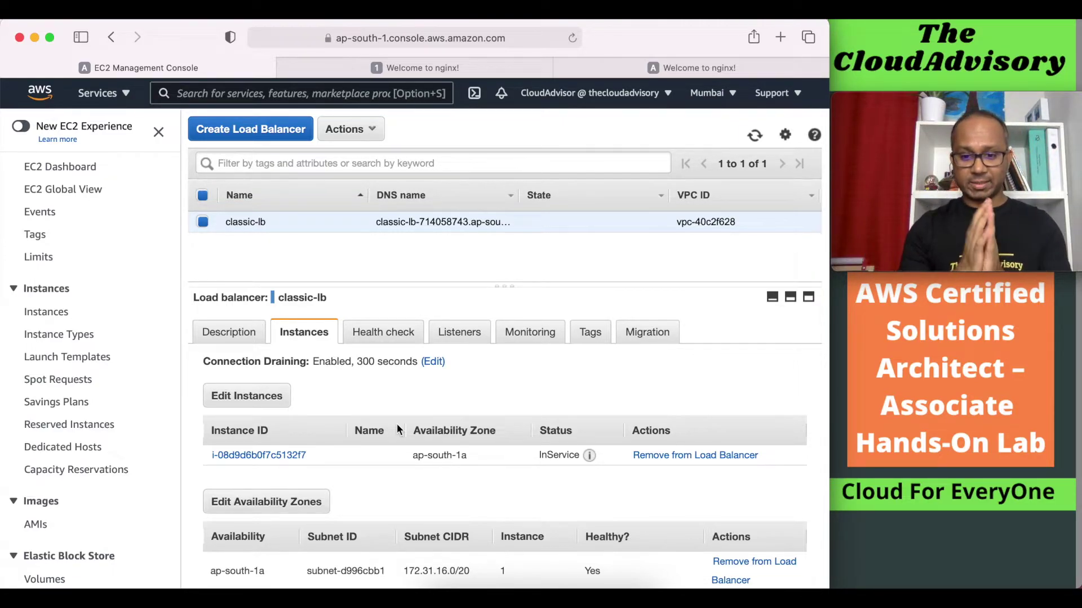
{"action": "scroll", "coordinate": [372, 462], "scroll_direction": "down", "scroll_amount": 5}
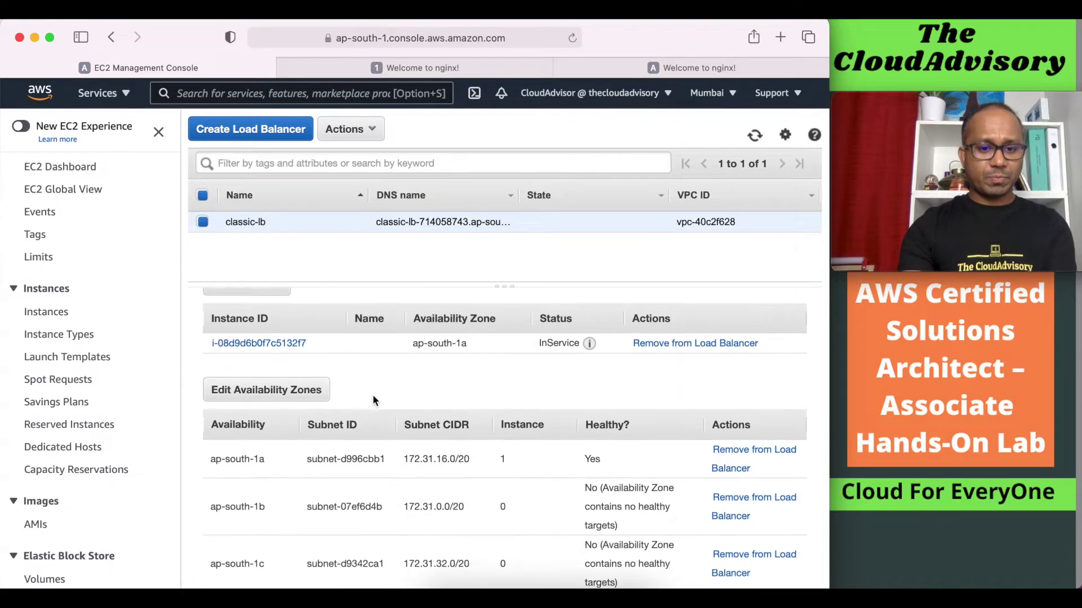
Start creating a new load balancer of the Application Load Balancer type
{"action": "scroll", "coordinate": [77, 570], "scroll_direction": "down", "scroll_amount": 6}
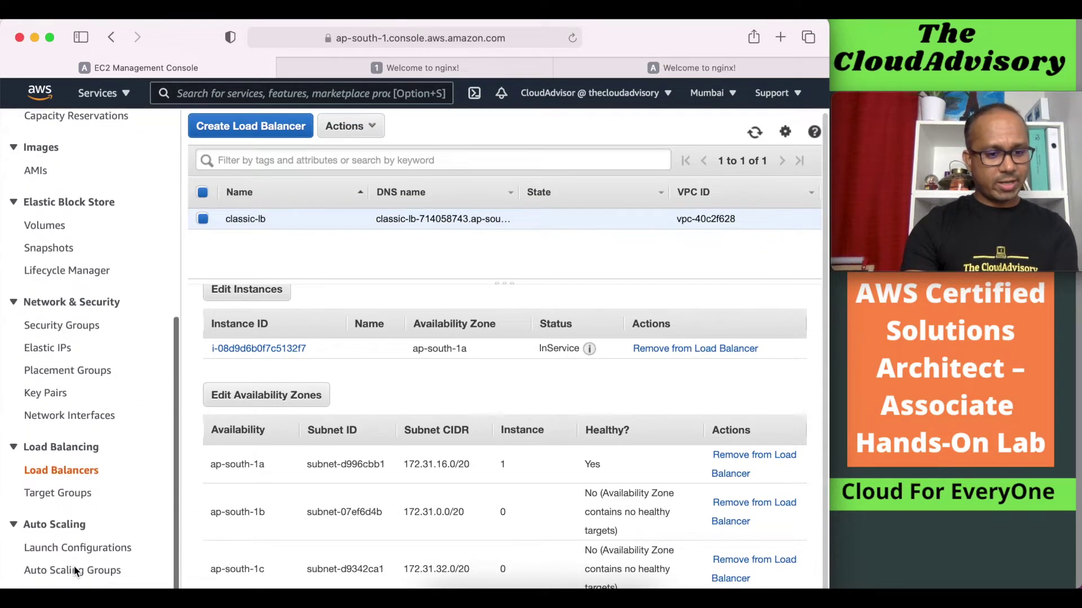
{"action": "left_click", "coordinate": [54, 472]}
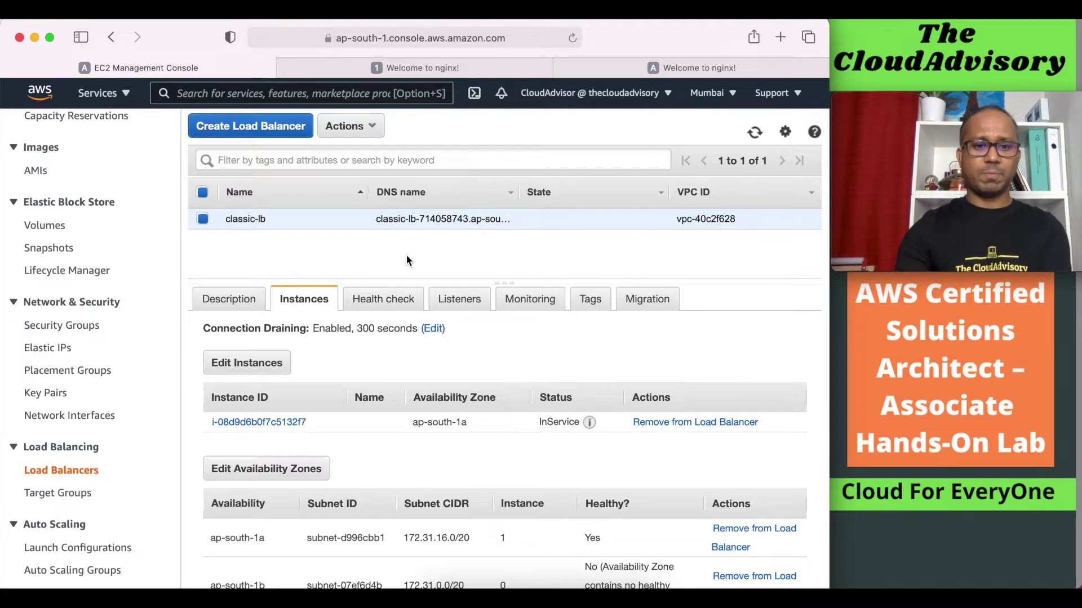
{"action": "scroll", "coordinate": [489, 245], "scroll_direction": "up", "scroll_amount": 2}
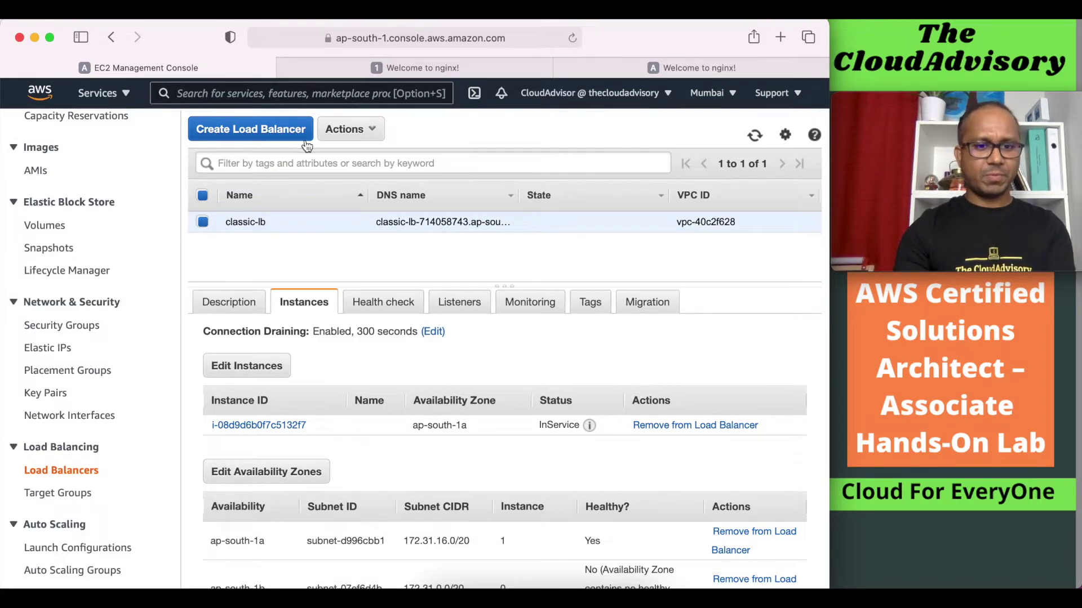
{"action": "left_click", "coordinate": [259, 130]}
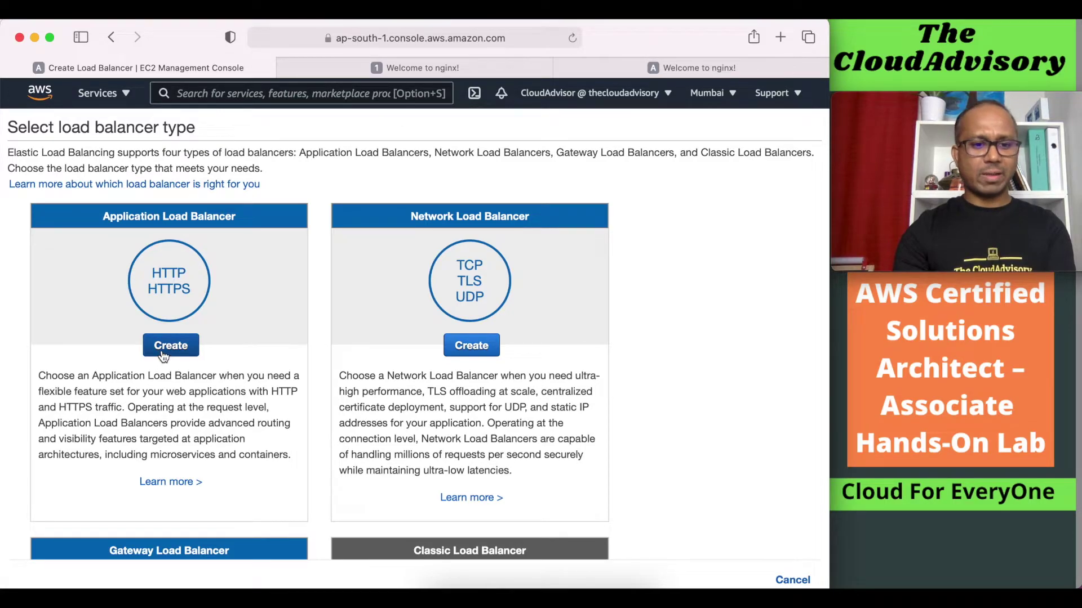
{"action": "left_click", "coordinate": [163, 354]}
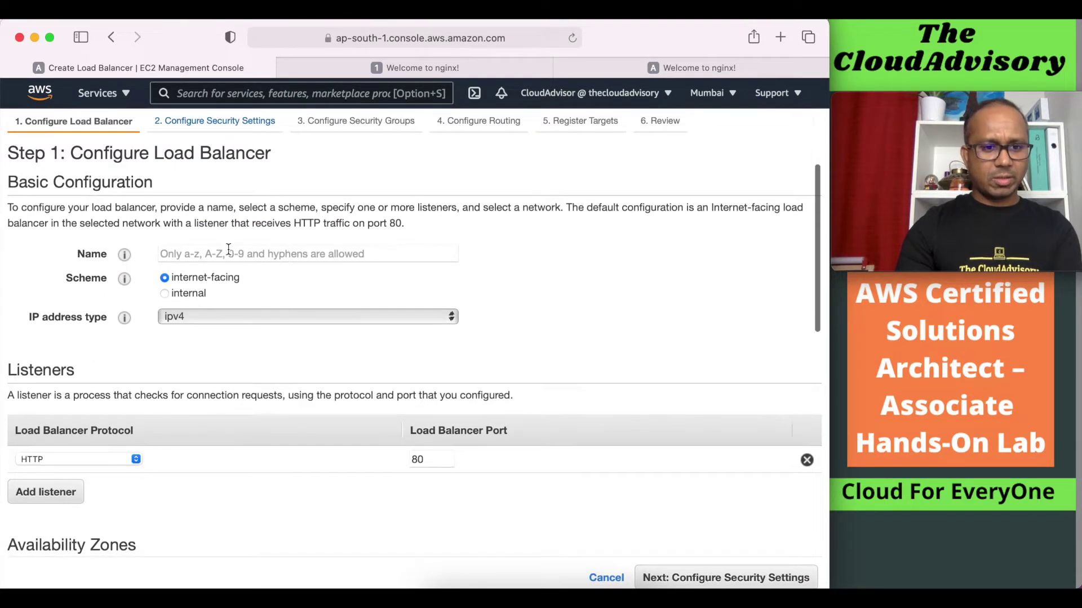
Name the Application Load Balancer app-elb
{"action": "left_click", "coordinate": [193, 254]}
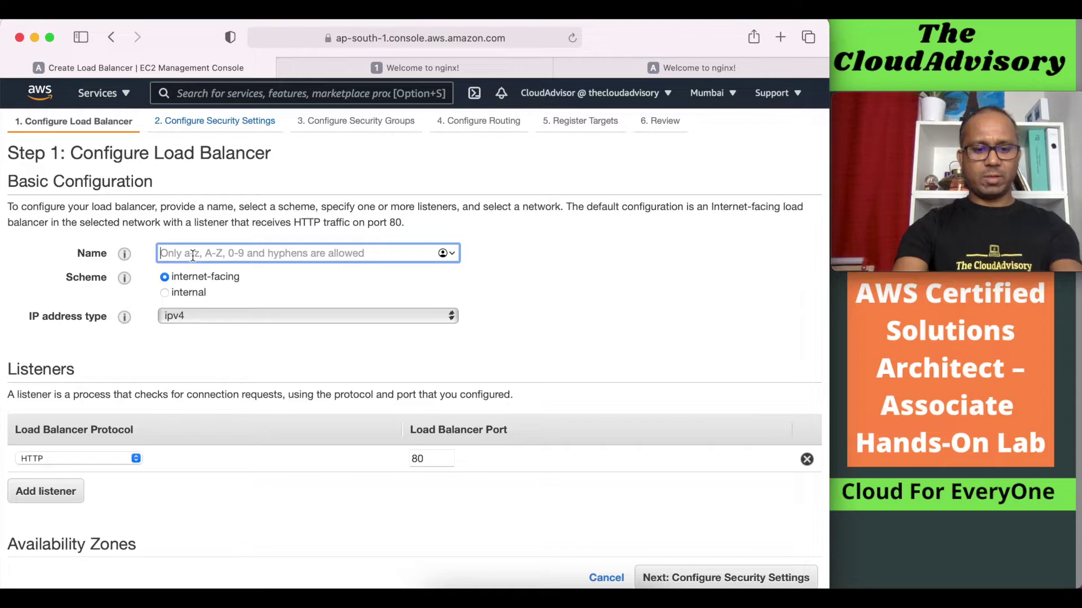
{"action": "type", "text": "app-"}
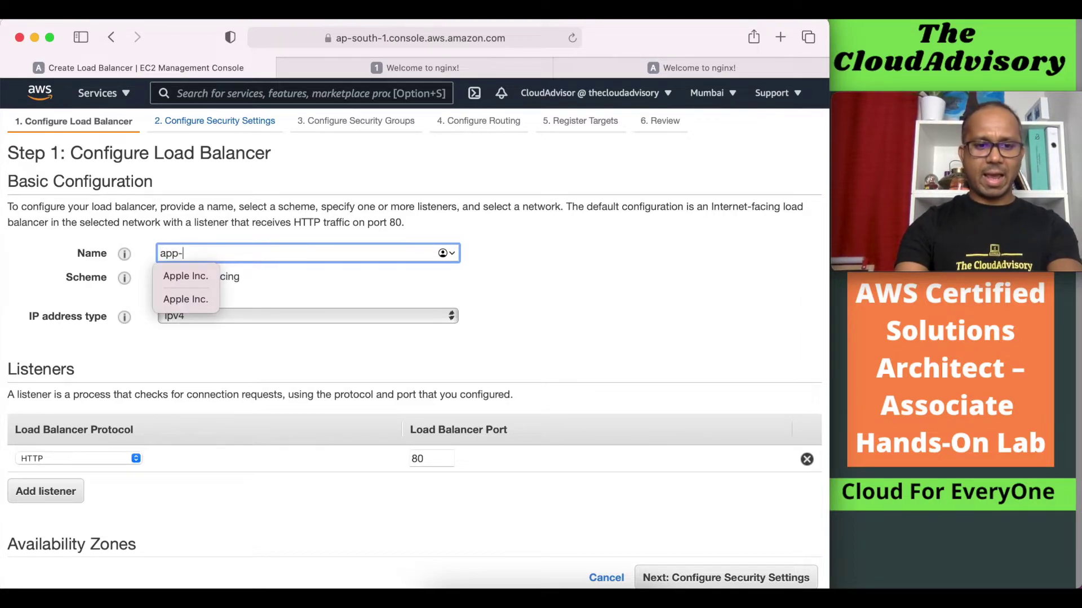
{"action": "type", "text": "elb"}
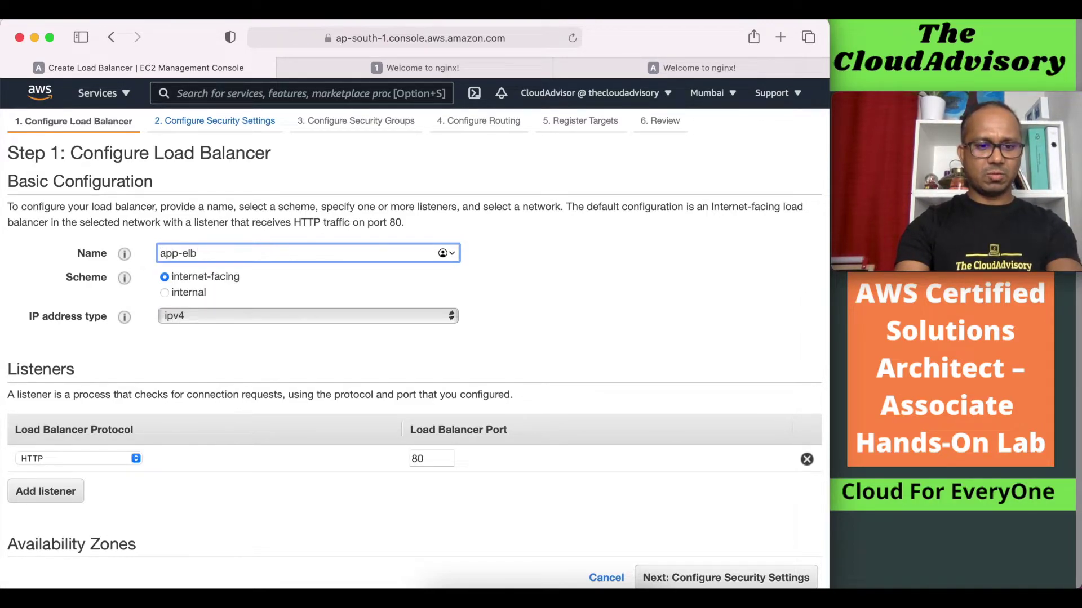
{"action": "key", "text": "Tab"}
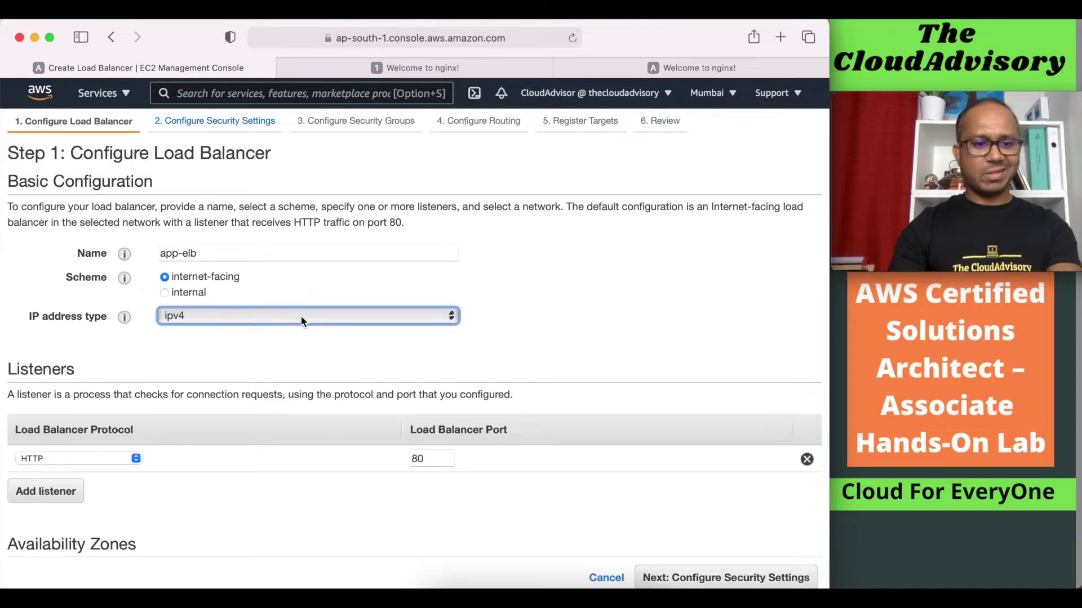
Enable the availability zones ap-south-1a, ap-south-1b and ap-south-1c for the load balancer and continue to the security settings
{"action": "scroll", "coordinate": [311, 430], "scroll_direction": "down", "scroll_amount": 3}
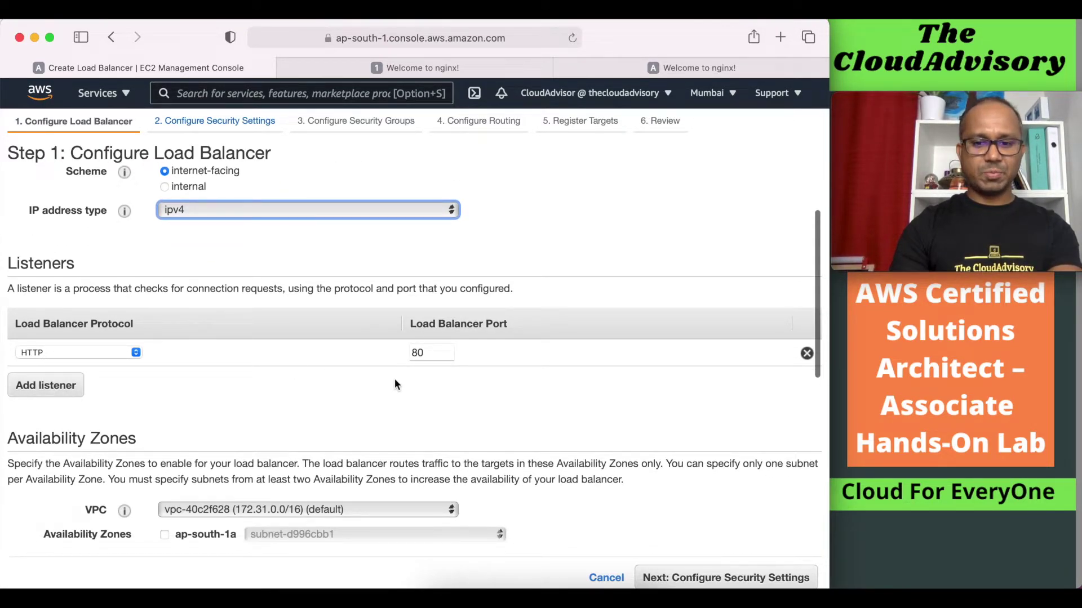
{"action": "scroll", "coordinate": [409, 383], "scroll_direction": "down", "scroll_amount": 6}
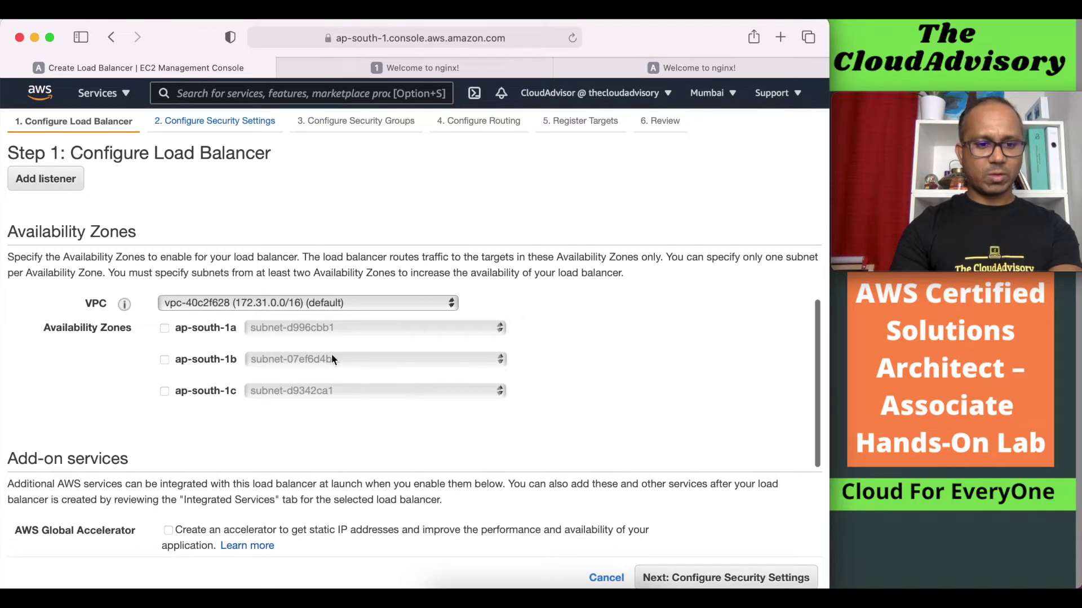
{"action": "left_click", "coordinate": [164, 329]}
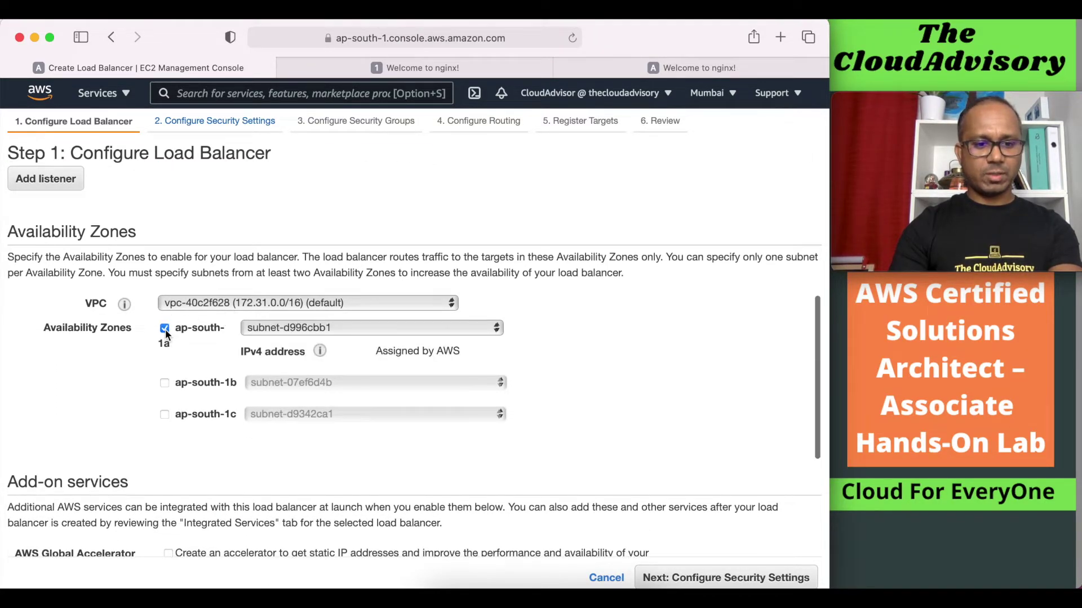
{"action": "left_click", "coordinate": [165, 383]}
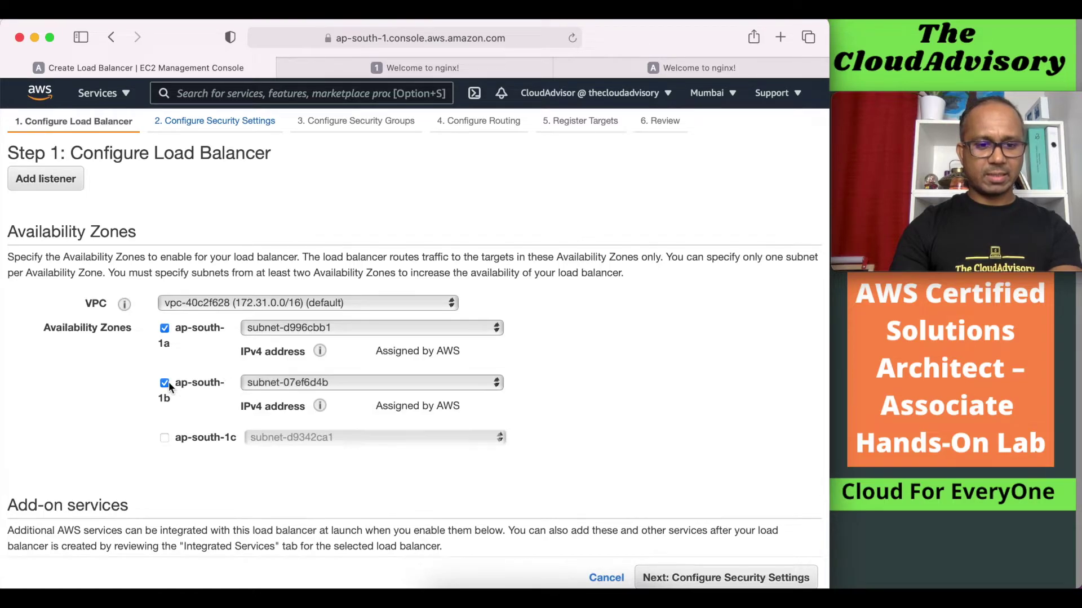
{"action": "left_click", "coordinate": [166, 438]}
{"action": "scroll", "coordinate": [418, 424], "scroll_direction": "down", "scroll_amount": 5}
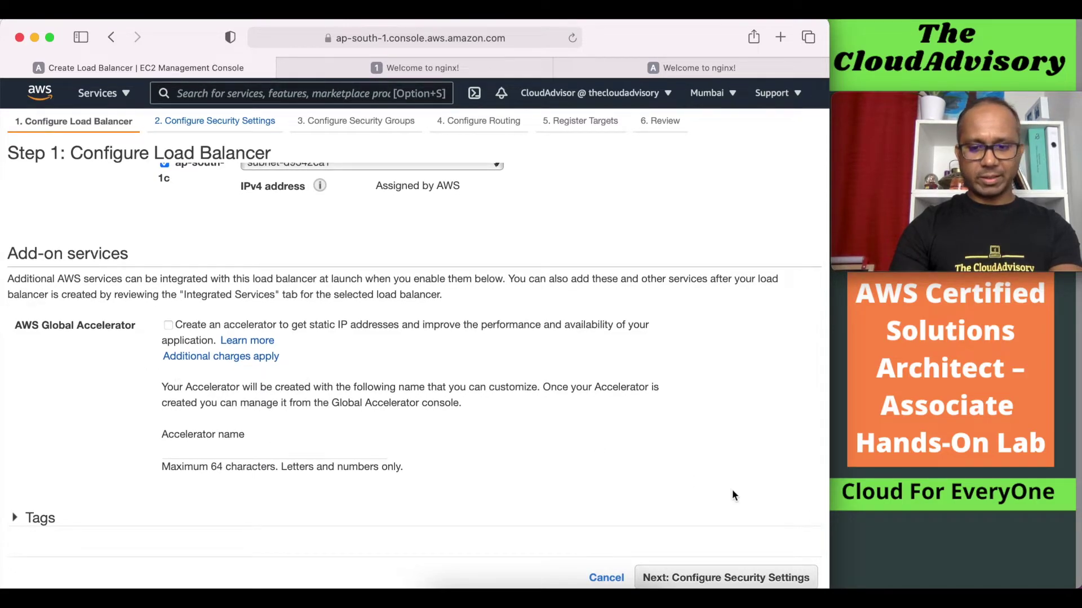
{"action": "left_click", "coordinate": [739, 580]}
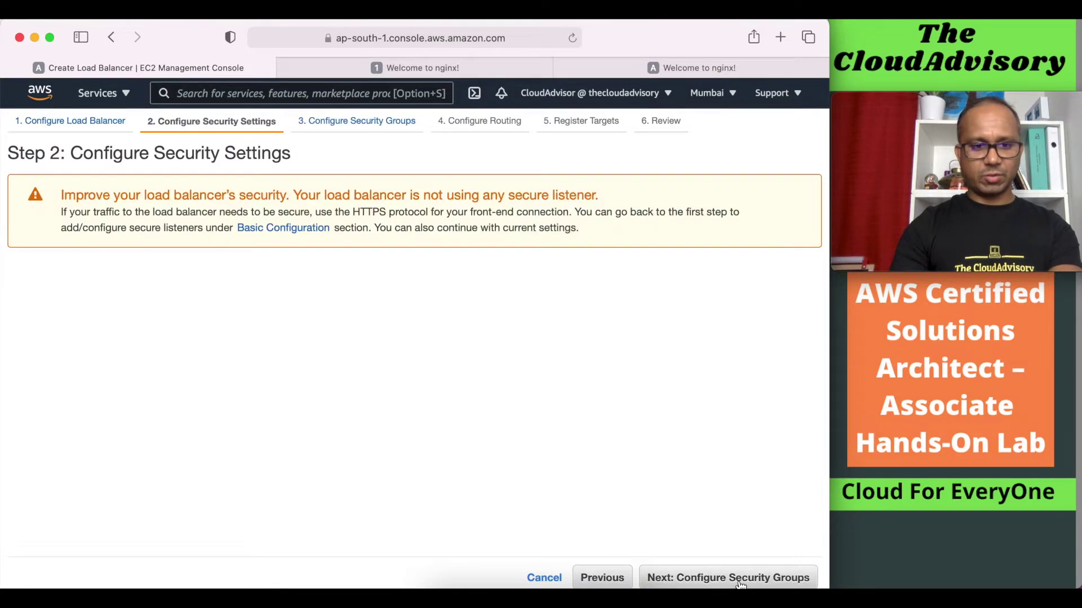
Assign only the existing elf-sg security group in place of the default one and continue to the routing configuration
{"action": "left_click", "coordinate": [726, 580]}
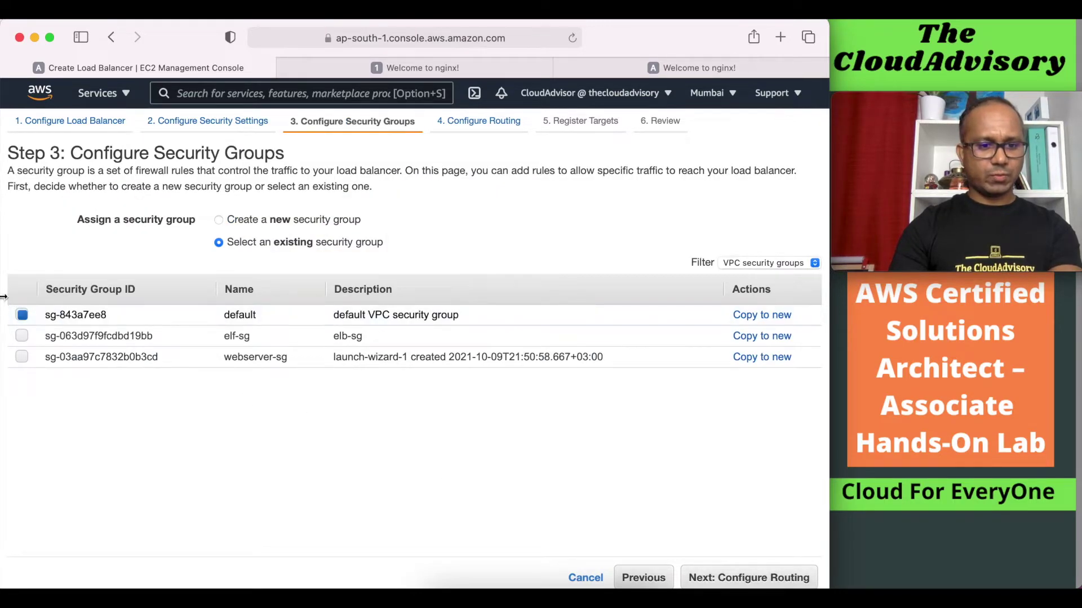
{"action": "left_click", "coordinate": [21, 336]}
{"action": "left_click", "coordinate": [22, 319]}
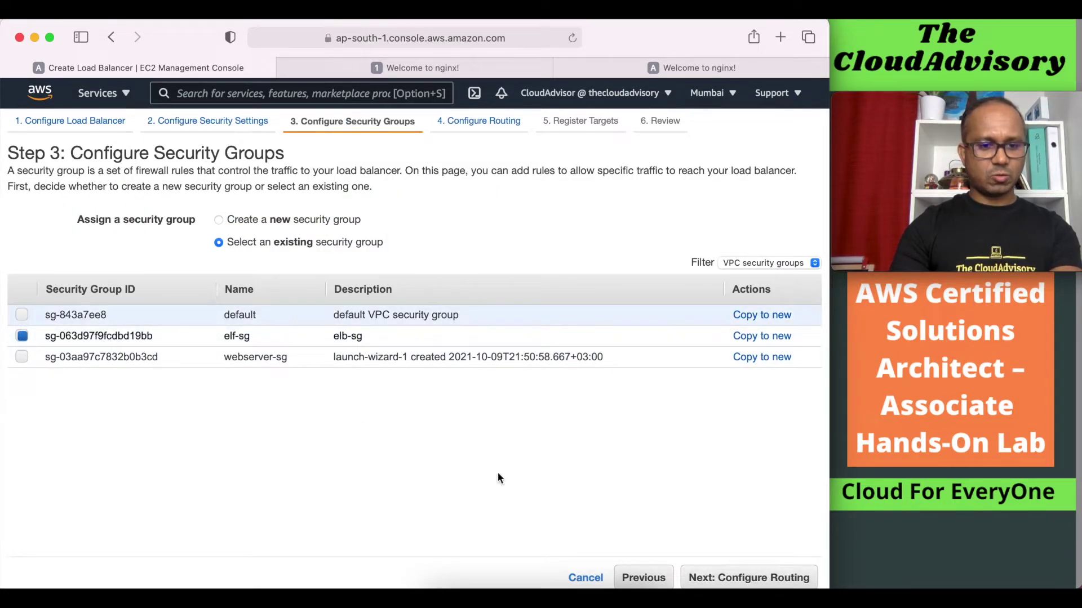
{"action": "left_click", "coordinate": [759, 580]}
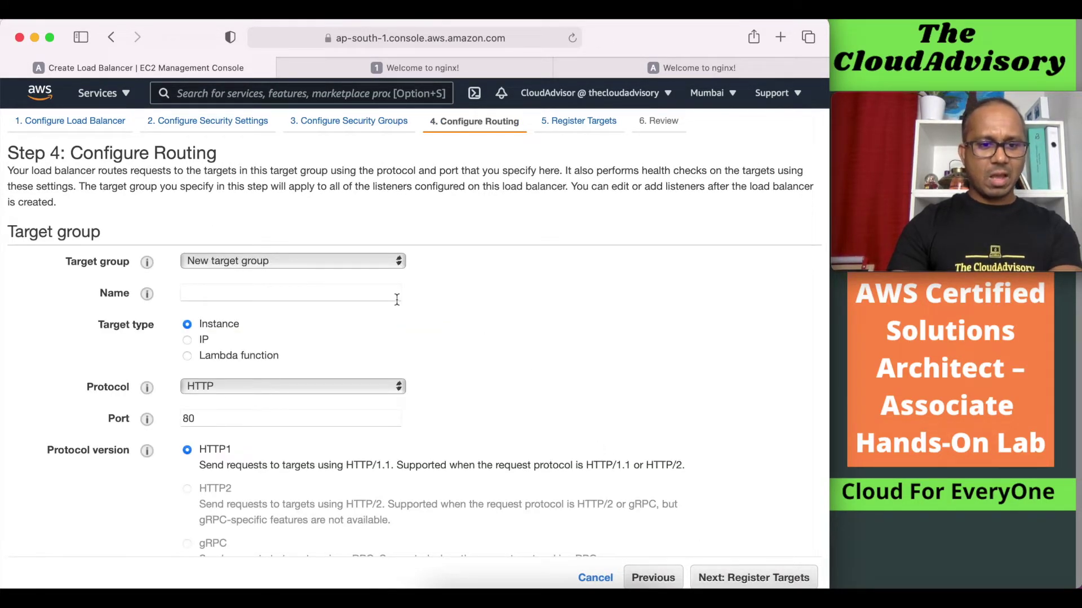
Set up routing to a new target group named app-elb-sg
{"action": "scroll", "coordinate": [398, 300], "scroll_direction": "down", "scroll_amount": 3}
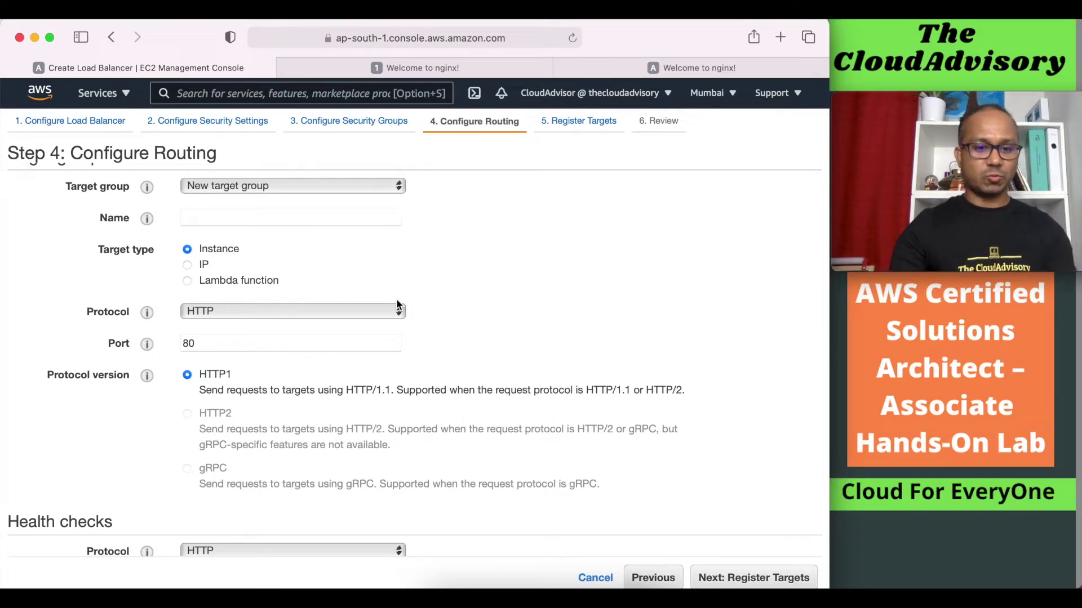
{"action": "left_click", "coordinate": [238, 185]}
{"action": "left_click", "coordinate": [238, 185]}
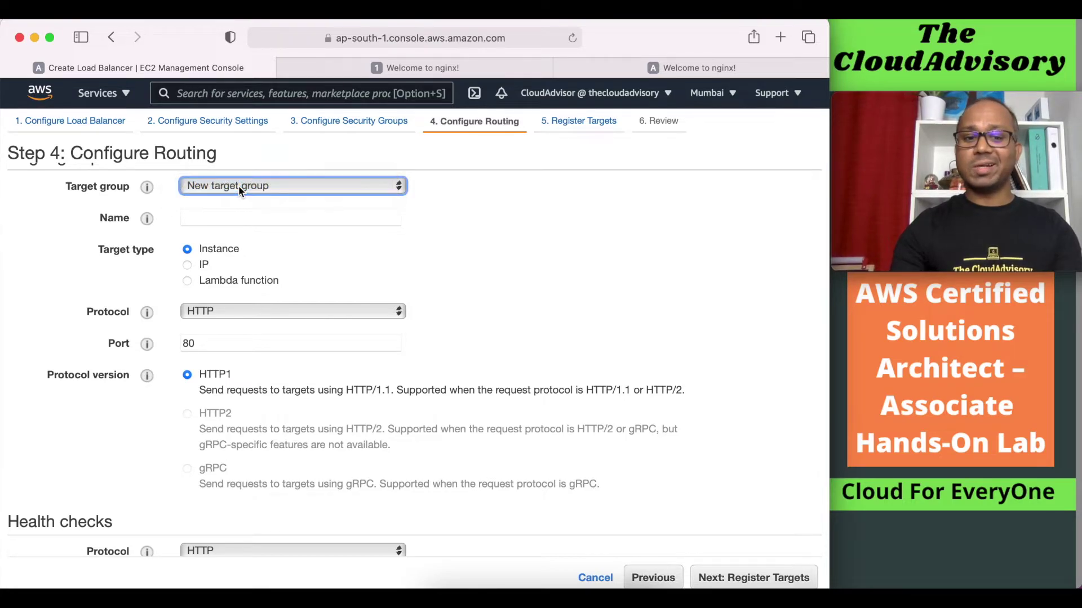
{"action": "left_click", "coordinate": [542, 231]}
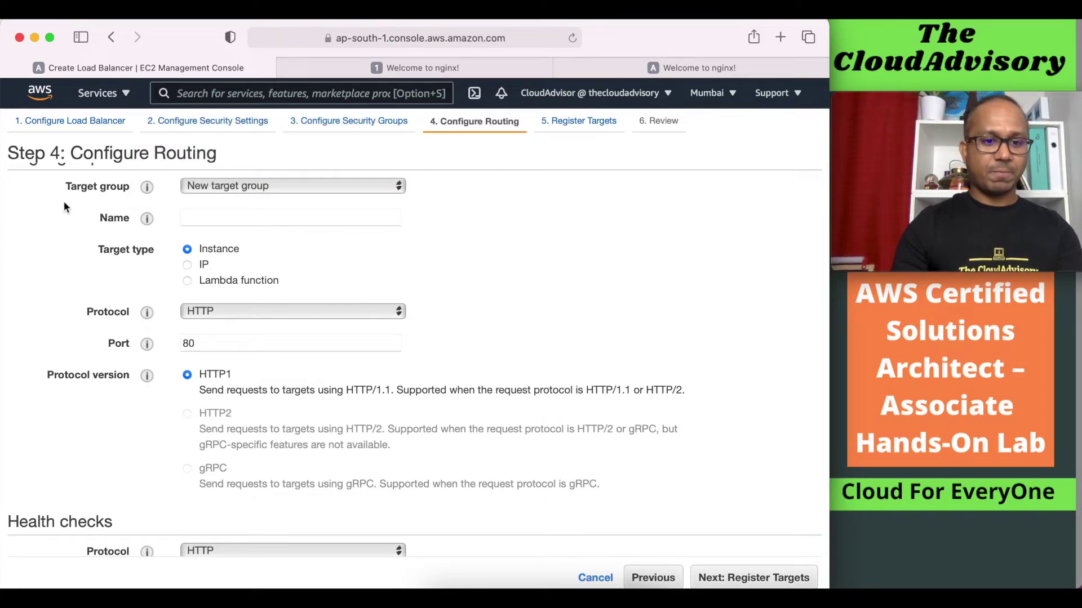
{"action": "left_click", "coordinate": [213, 220]}
{"action": "type", "text": "app-elb-sg"}
{"action": "key", "text": "Tab"}
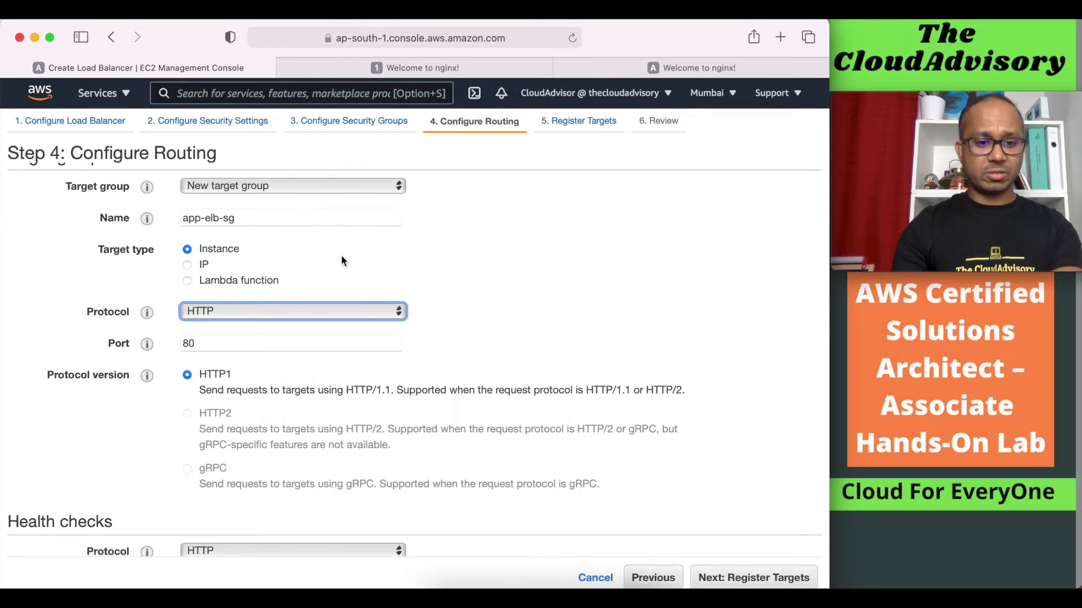
Review the target group's protocol and port, accept the HTTP health check on path /, and continue to target registration
{"action": "scroll", "coordinate": [340, 255], "scroll_direction": "down", "scroll_amount": 2}
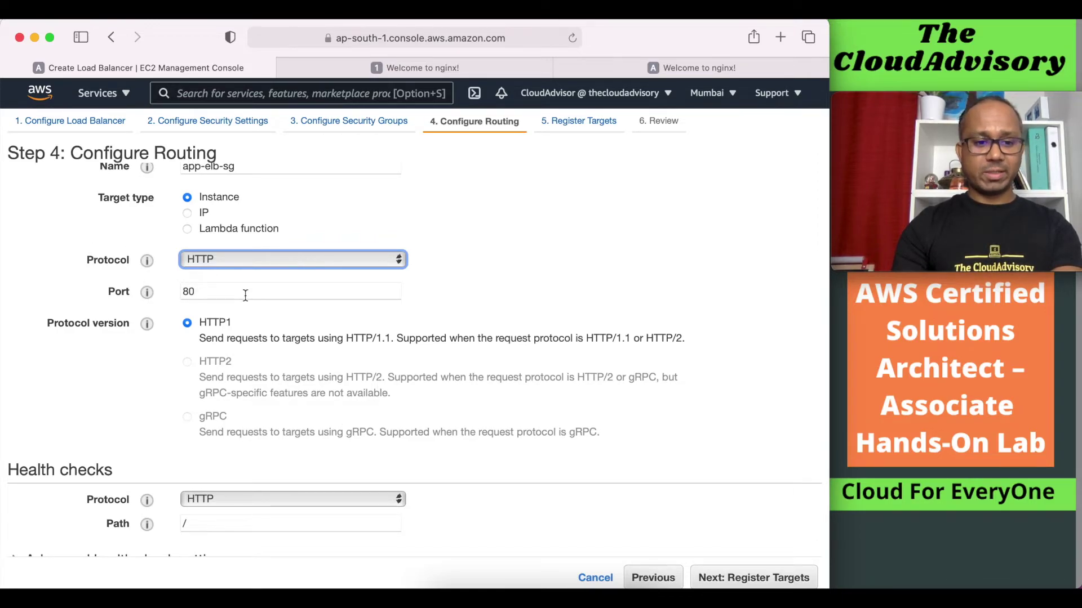
{"action": "scroll", "coordinate": [363, 372], "scroll_direction": "down", "scroll_amount": 1}
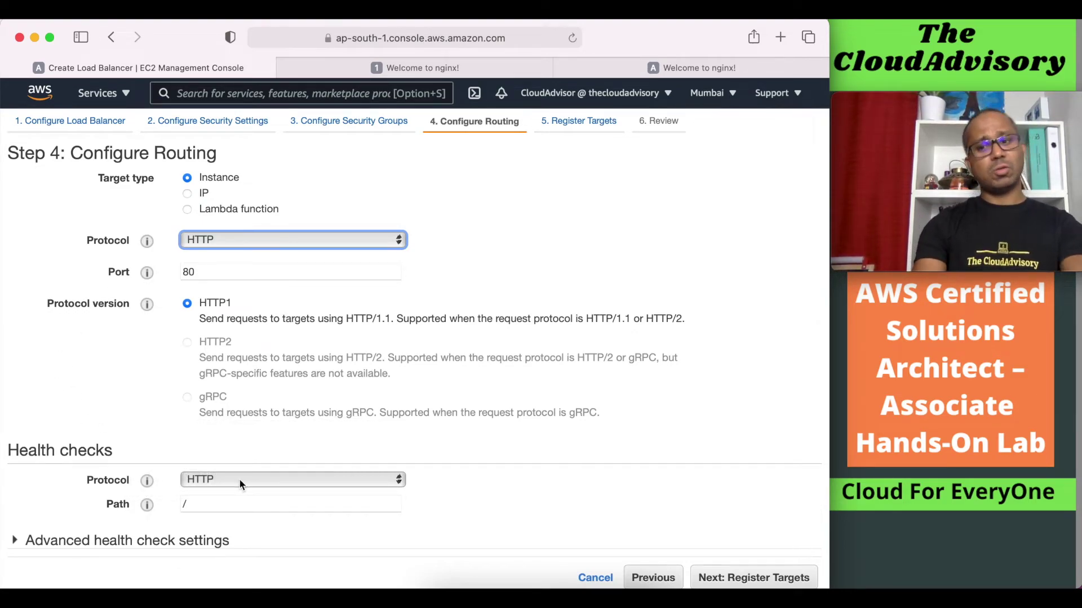
{"action": "left_click", "coordinate": [198, 504]}
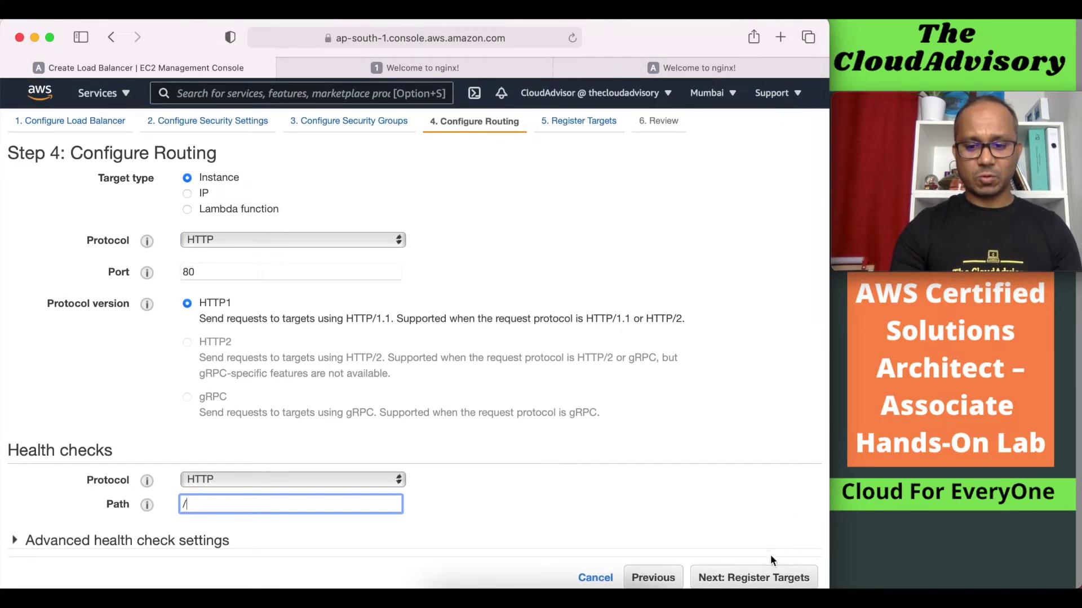
{"action": "left_click", "coordinate": [761, 580]}
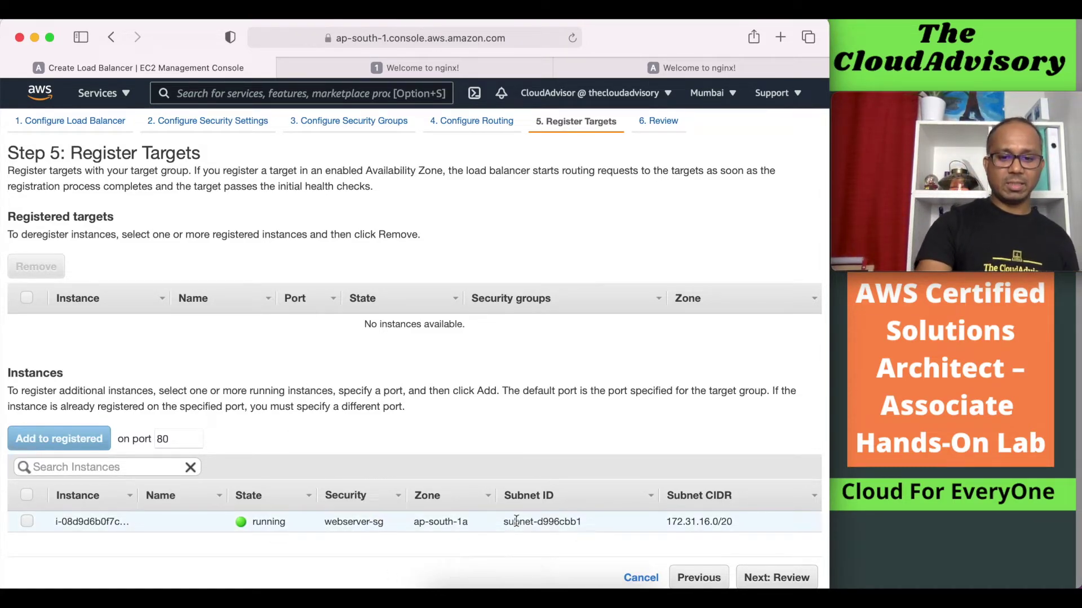
Register the running webserver-sg instance as a target on port 80 and create the load balancer
{"action": "left_click", "coordinate": [27, 522]}
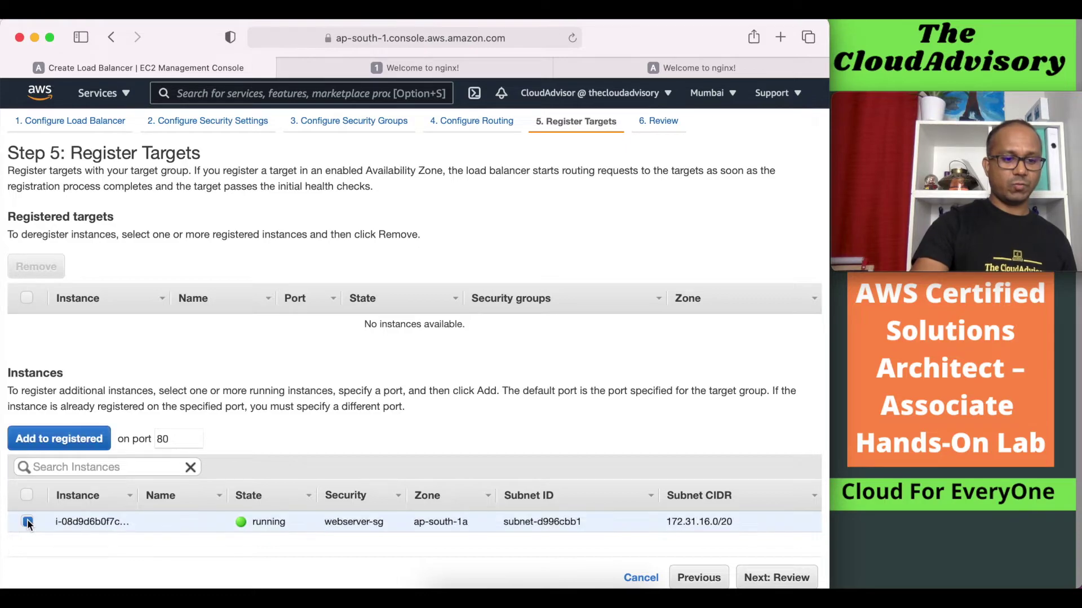
{"action": "left_click", "coordinate": [53, 445]}
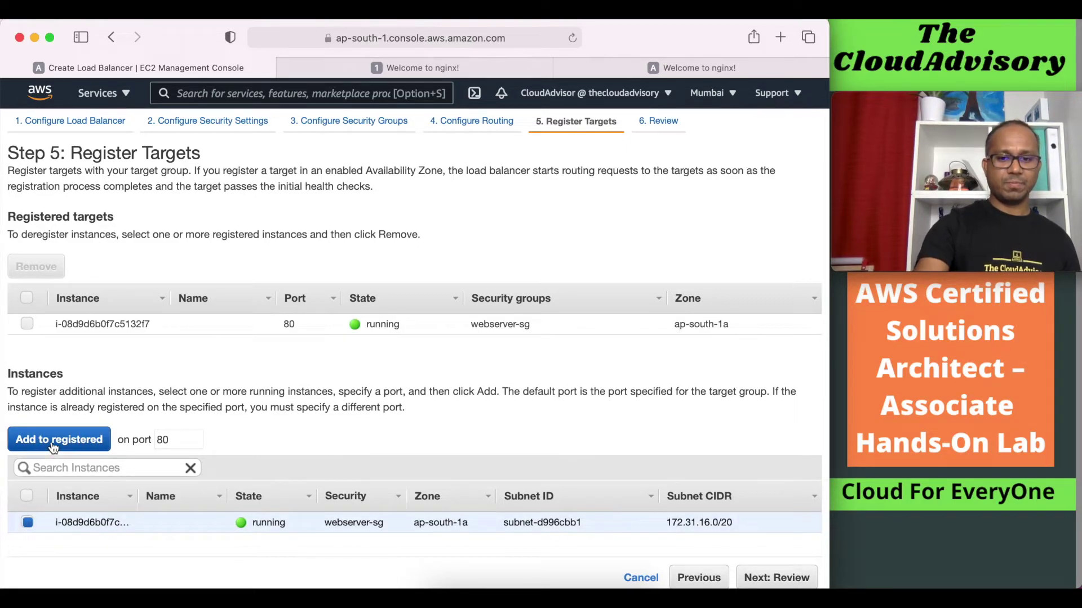
{"action": "left_click", "coordinate": [808, 580]}
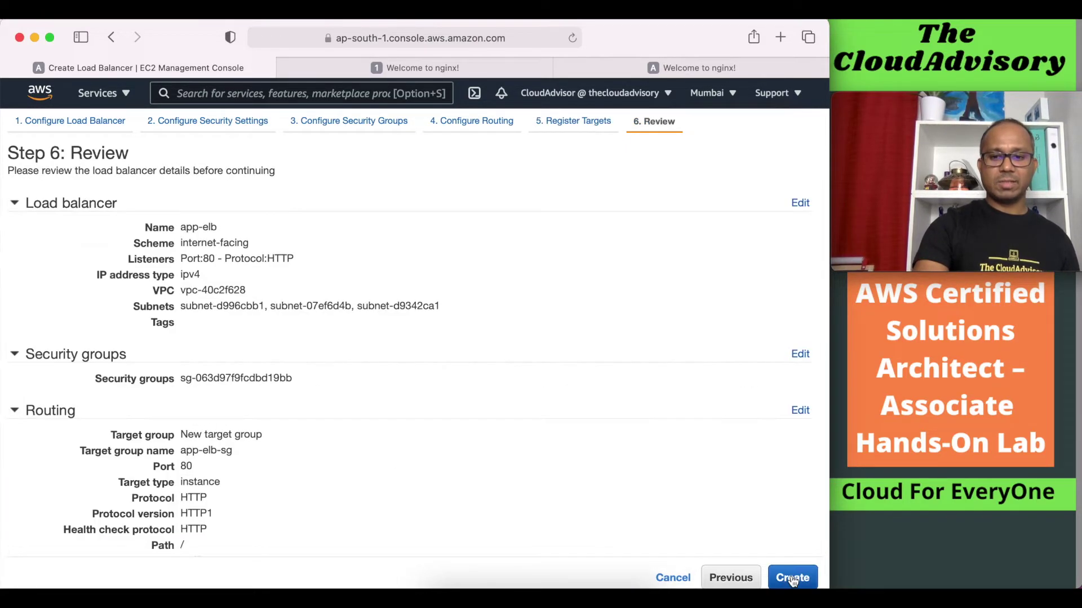
{"action": "left_click", "coordinate": [793, 579]}
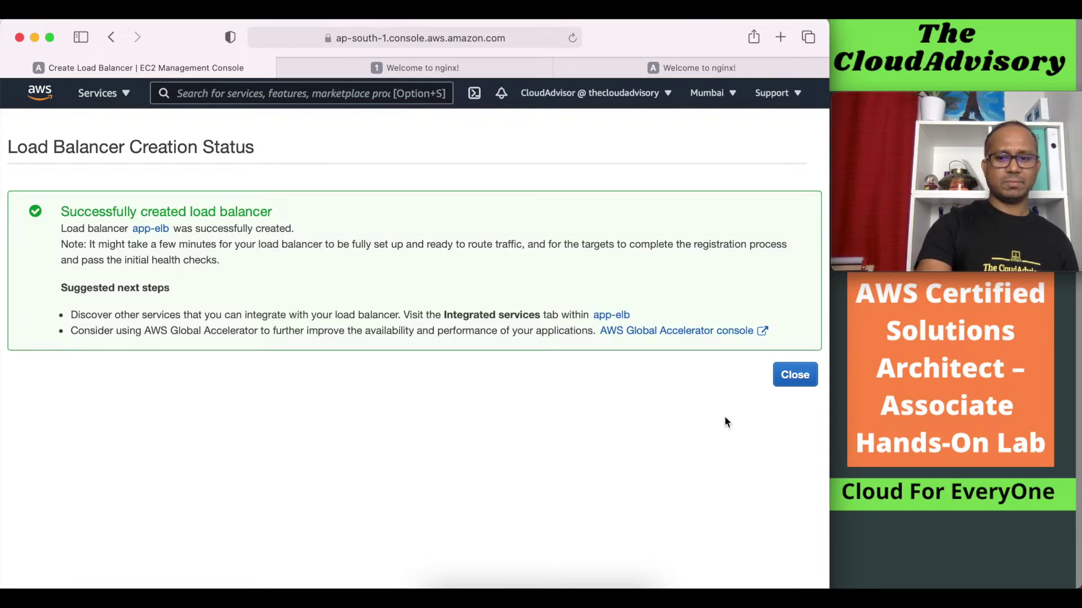
{"action": "left_click", "coordinate": [793, 376]}
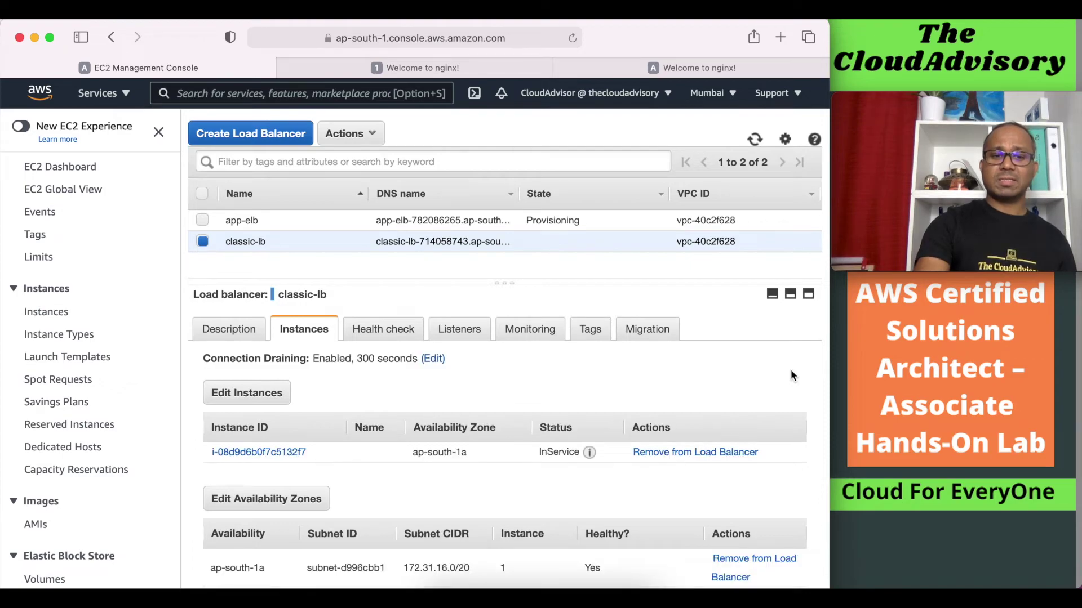
Open the app-elb-sg target group, look over its basic configuration and check the health status of its registered target
{"action": "scroll", "coordinate": [73, 457], "scroll_direction": "down", "scroll_amount": 6}
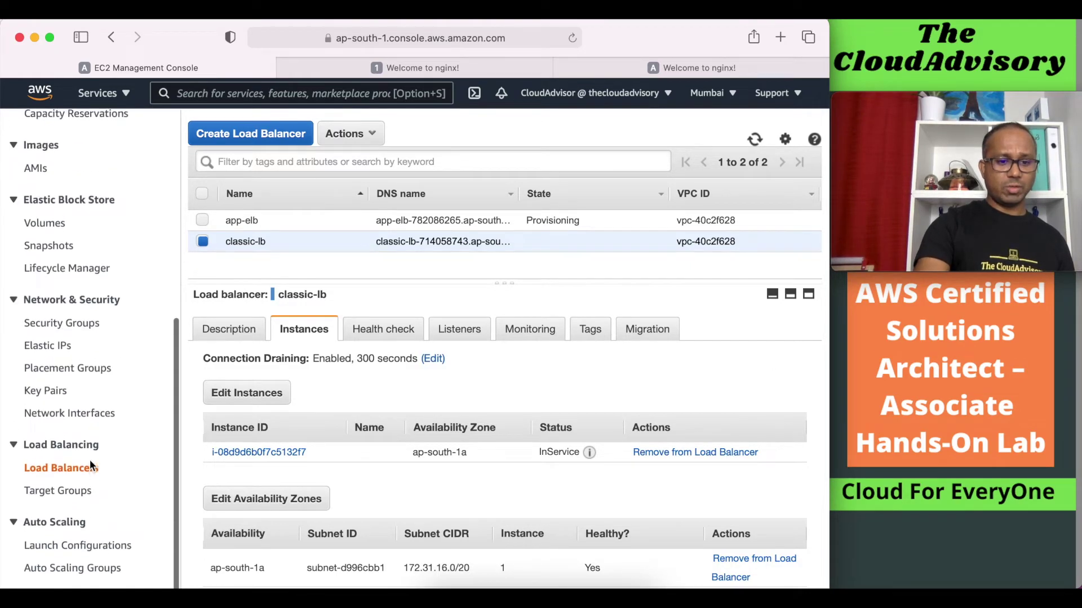
{"action": "left_click", "coordinate": [56, 495]}
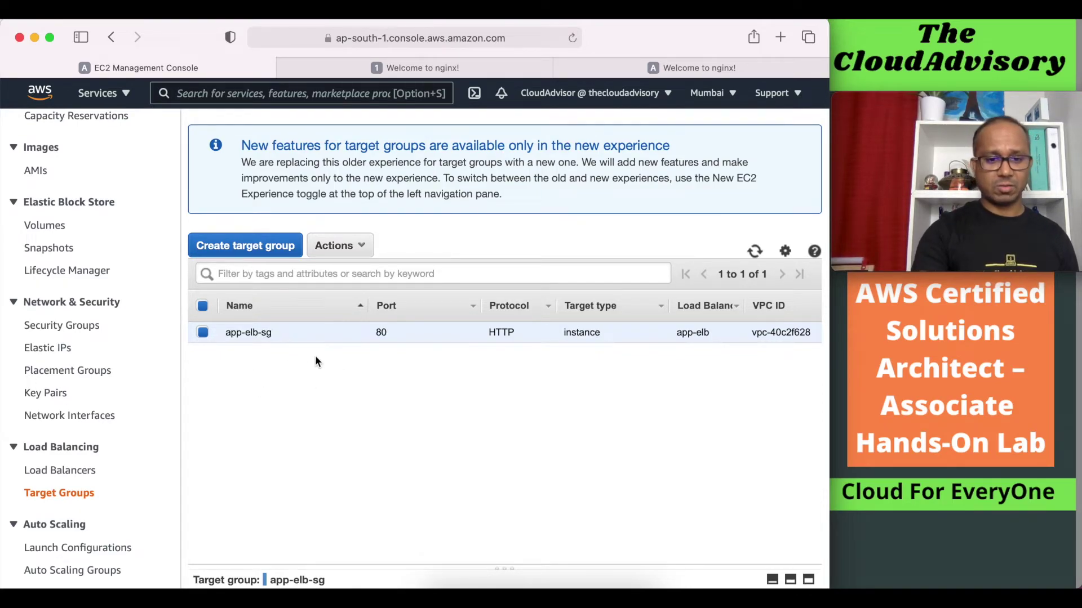
{"action": "left_click_drag", "start_coordinate": [501, 566], "coordinate": [465, 379]}
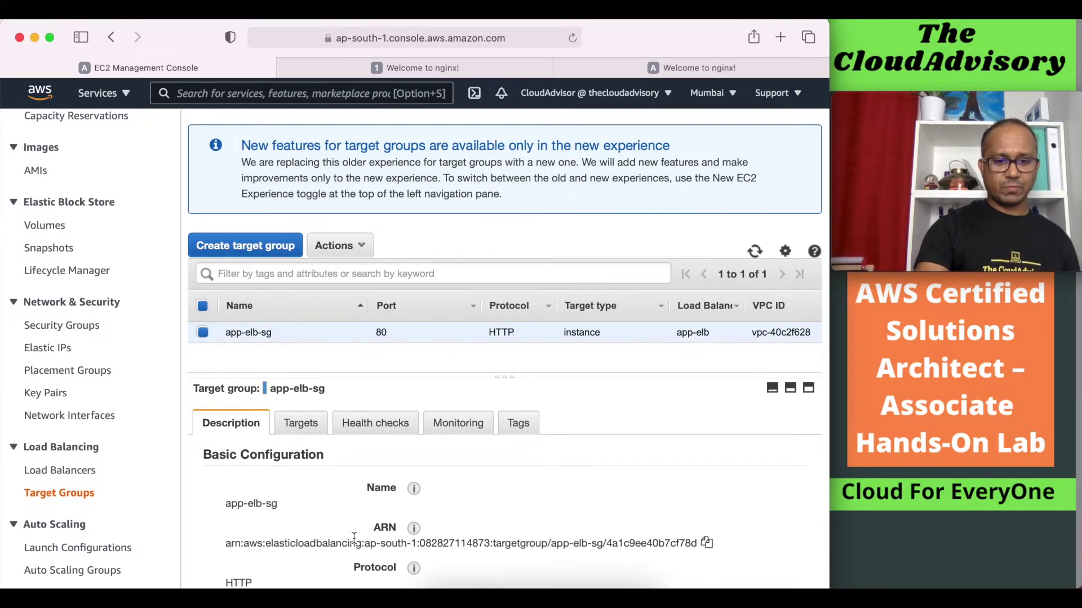
{"action": "scroll", "coordinate": [354, 539], "scroll_direction": "down", "scroll_amount": 10}
{"action": "scroll", "coordinate": [354, 539], "scroll_direction": "up", "scroll_amount": 10}
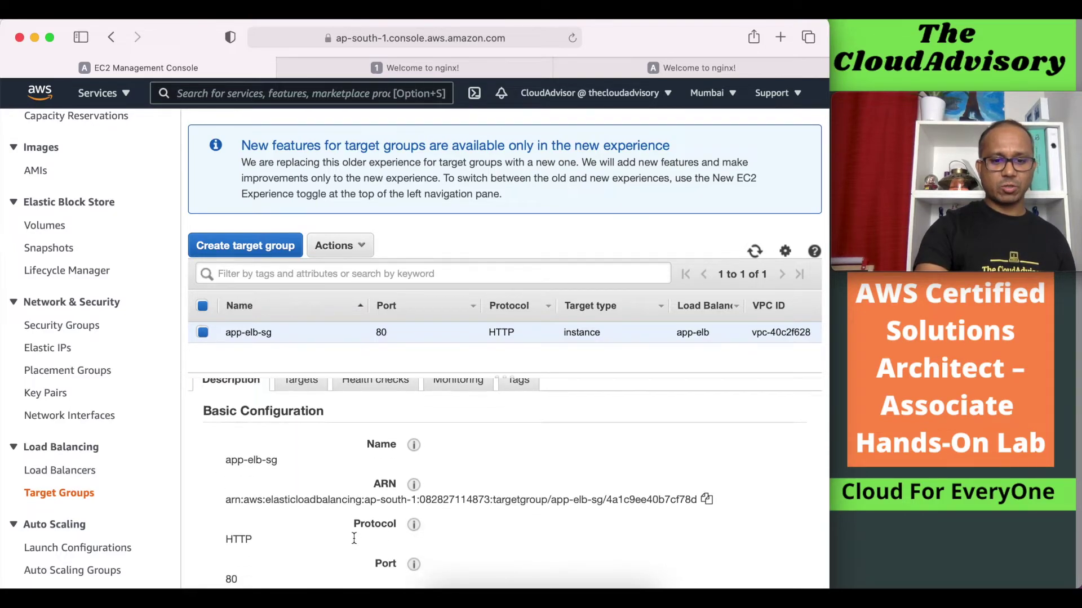
{"action": "left_click", "coordinate": [294, 426]}
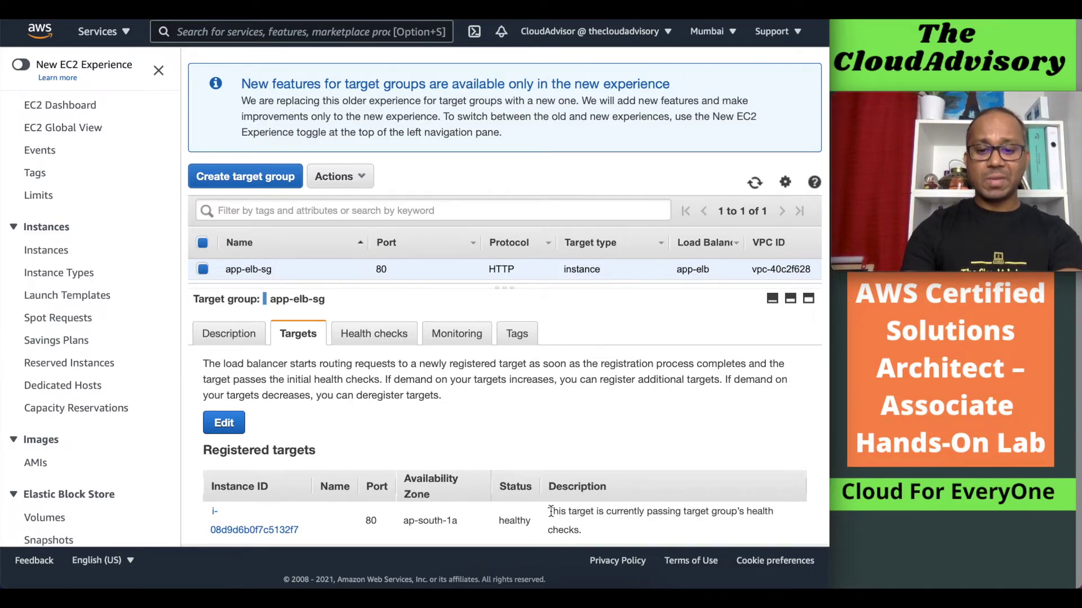
{"action": "left_click_drag", "start_coordinate": [550, 511], "coordinate": [582, 534]}
{"action": "scroll", "coordinate": [583, 534], "scroll_direction": "down", "scroll_amount": 1}
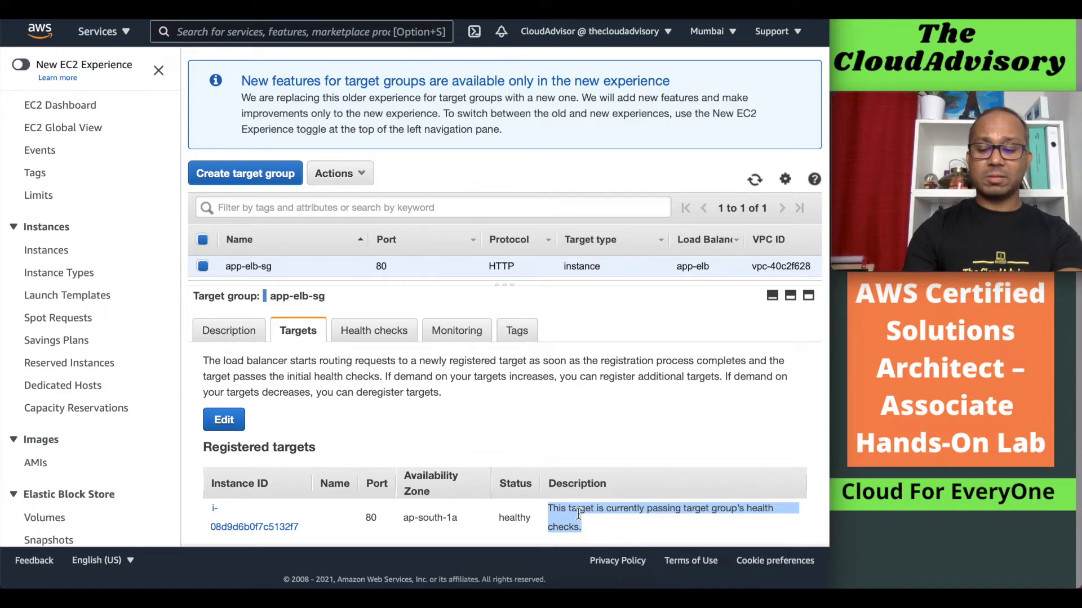
Return to the load balancers list, select app-elb and copy its DNS name
{"action": "scroll", "coordinate": [103, 421], "scroll_direction": "down", "scroll_amount": 6}
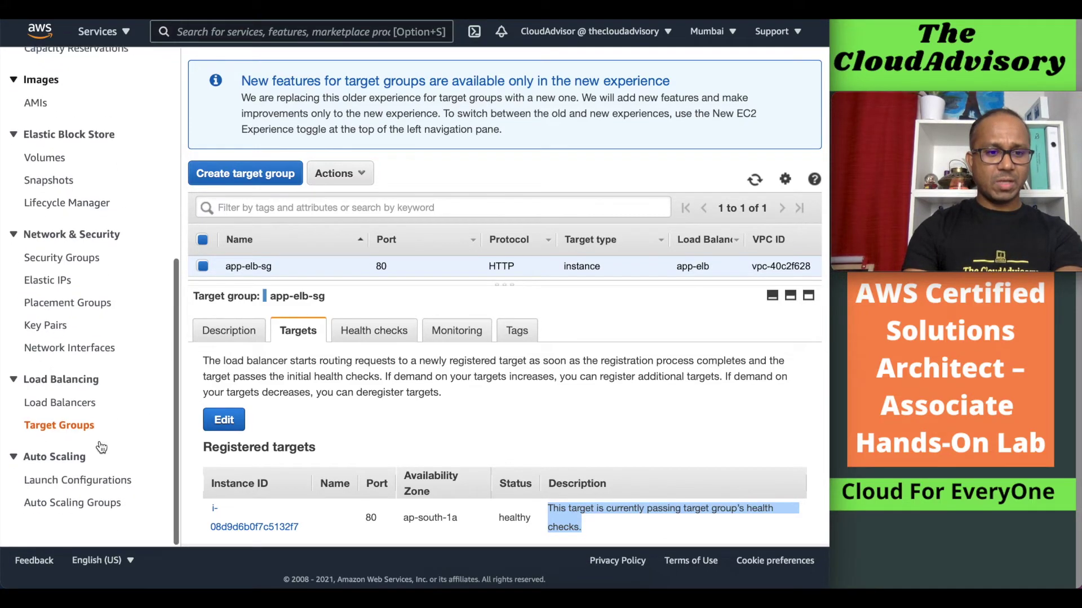
{"action": "left_click", "coordinate": [69, 408]}
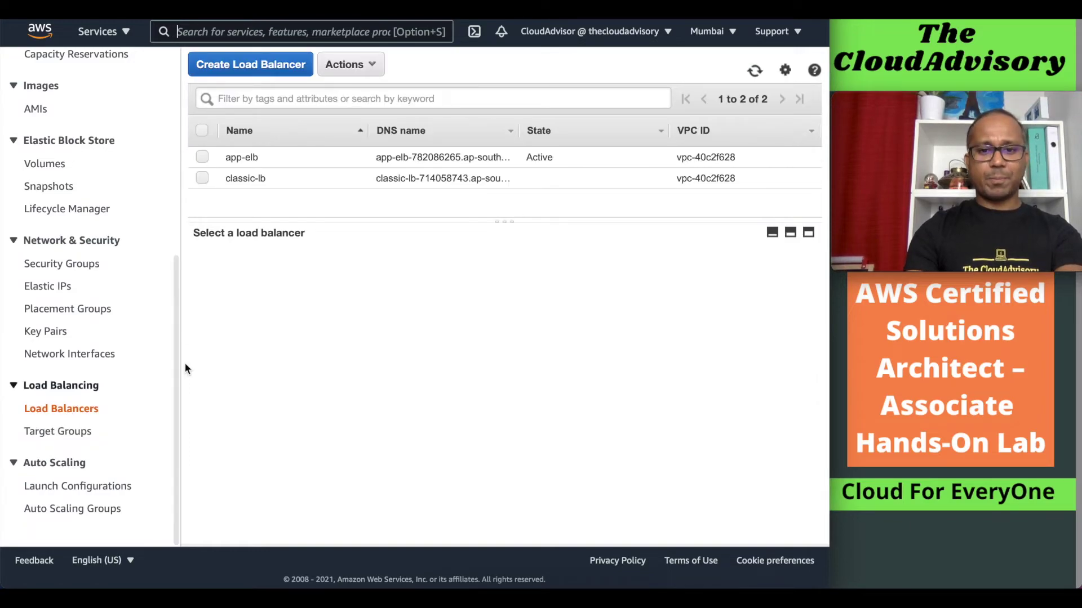
{"action": "left_click", "coordinate": [203, 158]}
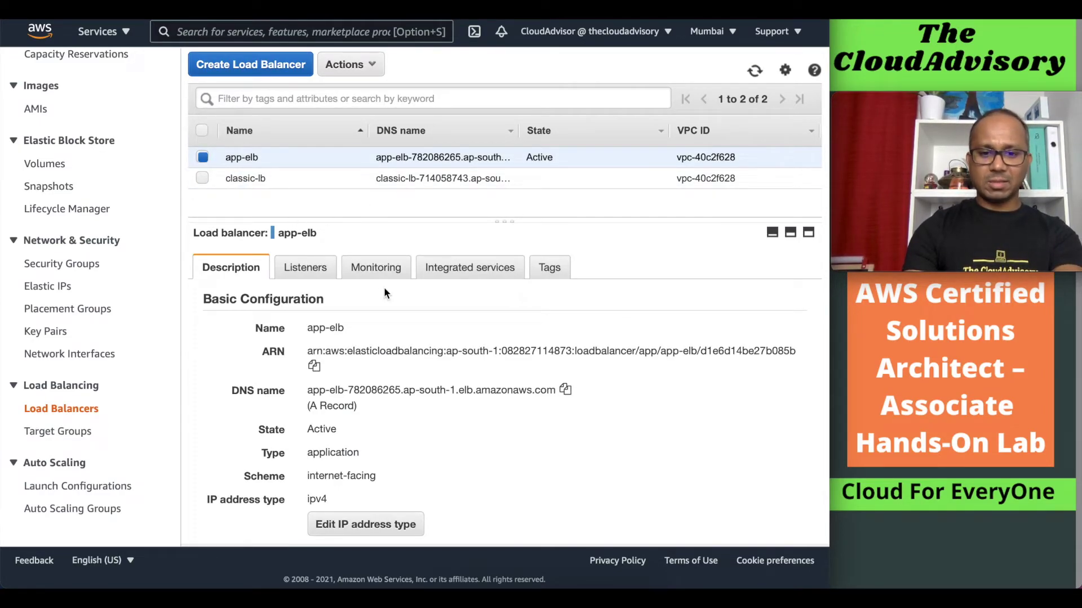
{"action": "left_click", "coordinate": [566, 390]}
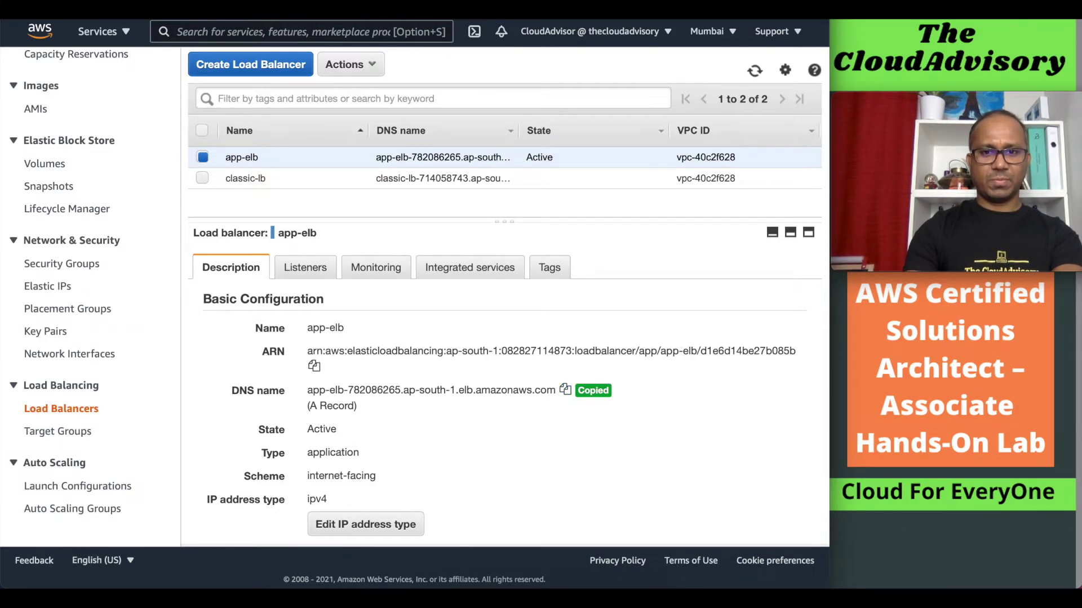
Load app-elb's copied DNS name in the browser tab showing the Classic Load Balancer's nginx page and check the address
{"action": "mouse_move", "coordinate": [625, 25]}
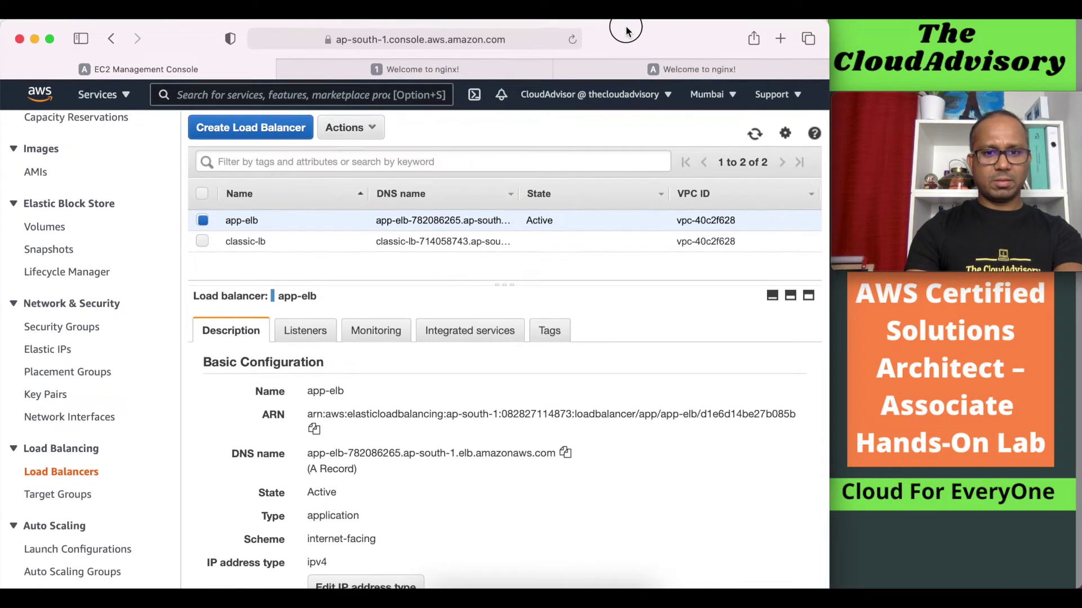
{"action": "left_click", "coordinate": [735, 68]}
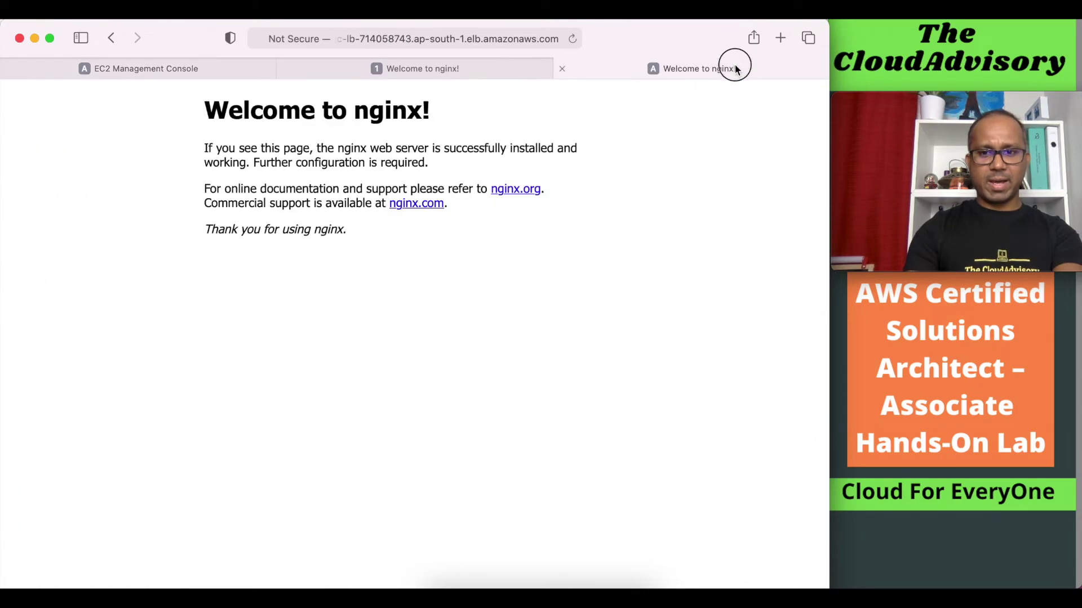
{"action": "left_click", "coordinate": [396, 39]}
{"action": "key", "text": "super+v"}
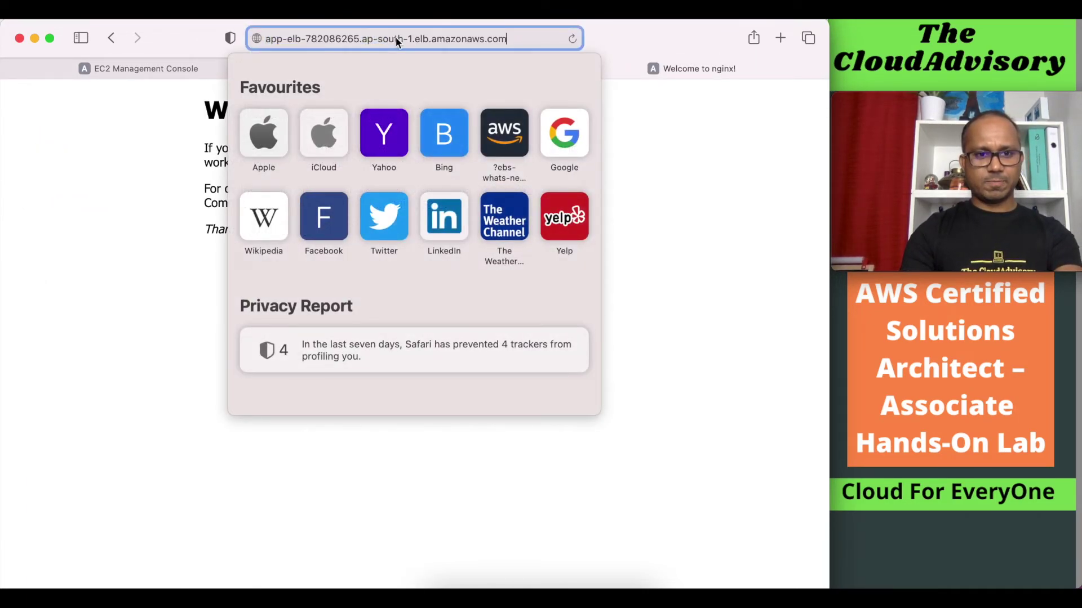
{"action": "key", "text": "Return"}
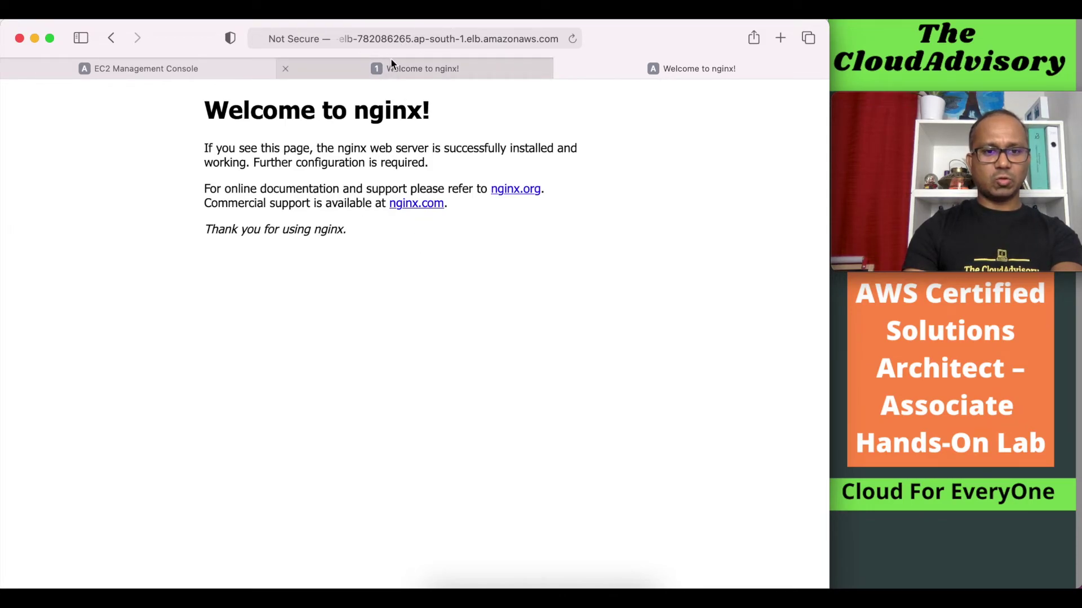
{"action": "left_click", "coordinate": [382, 36]}
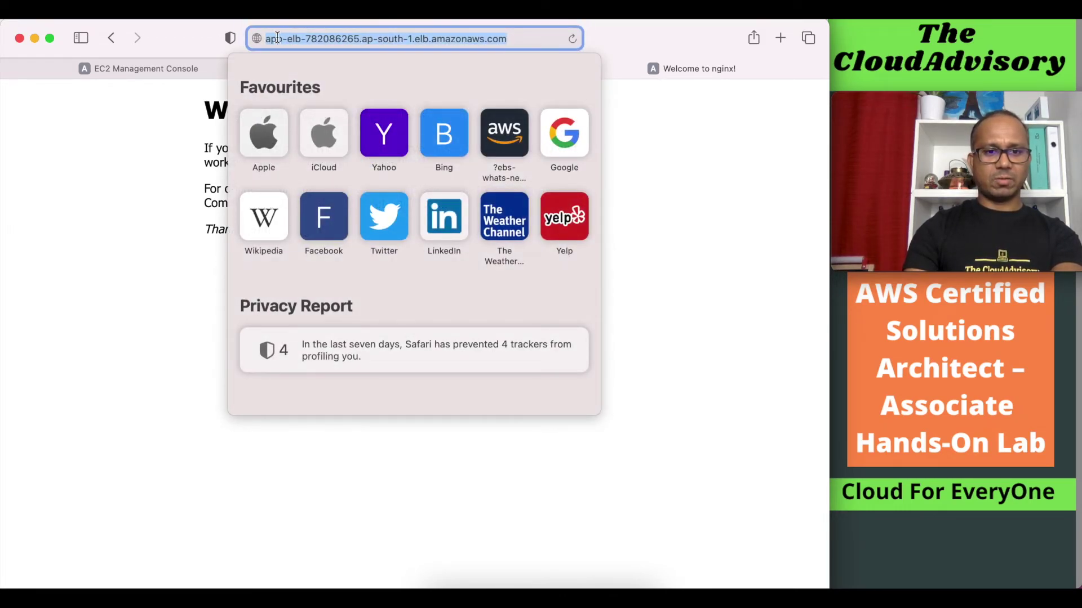
{"action": "left_click", "coordinate": [230, 244]}
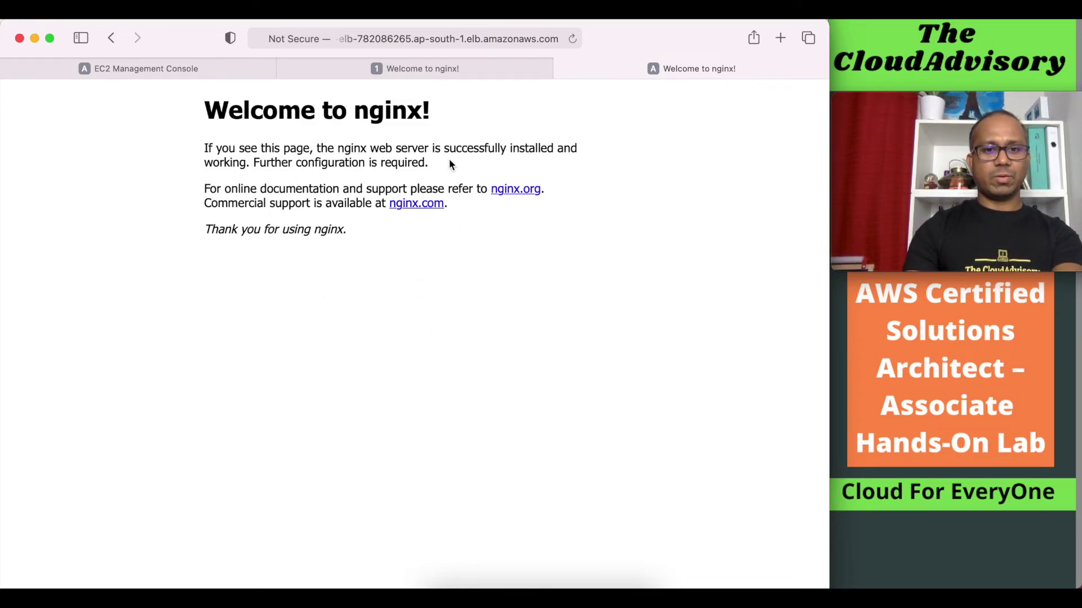
Return to the EC2 console and review app-elb's description and its listeners
{"action": "left_click", "coordinate": [105, 68]}
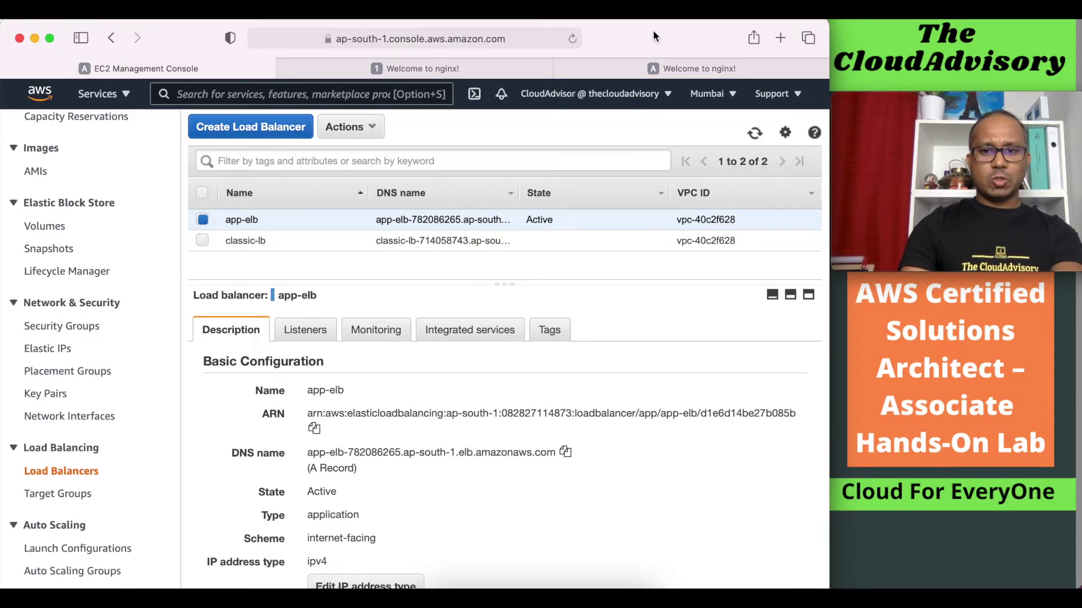
{"action": "scroll", "coordinate": [509, 412], "scroll_direction": "down", "scroll_amount": 10}
{"action": "scroll", "coordinate": [508, 413], "scroll_direction": "up", "scroll_amount": 12}
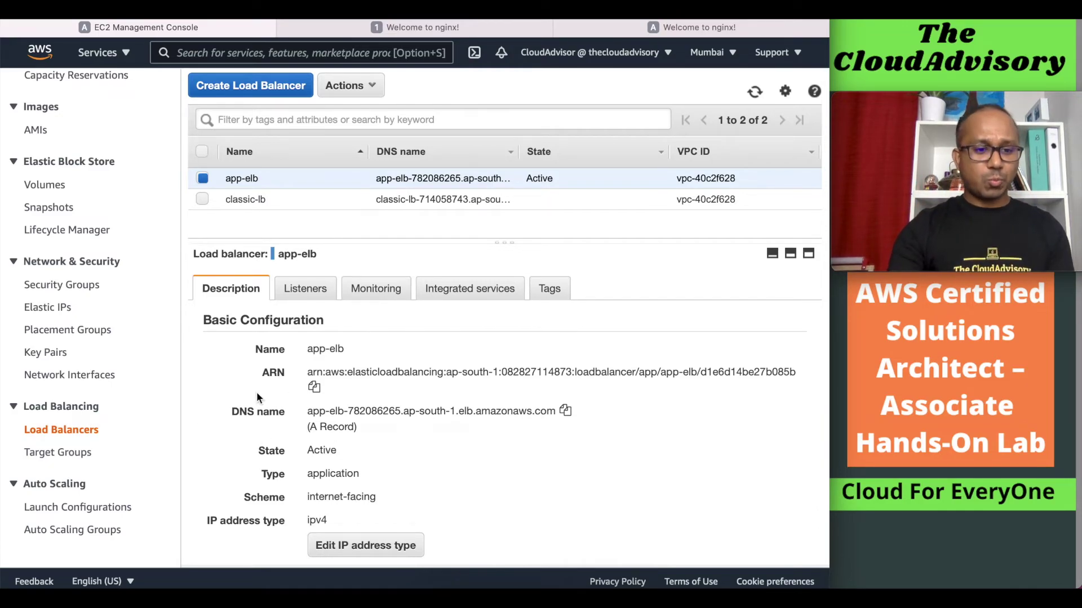
{"action": "left_click", "coordinate": [53, 428]}
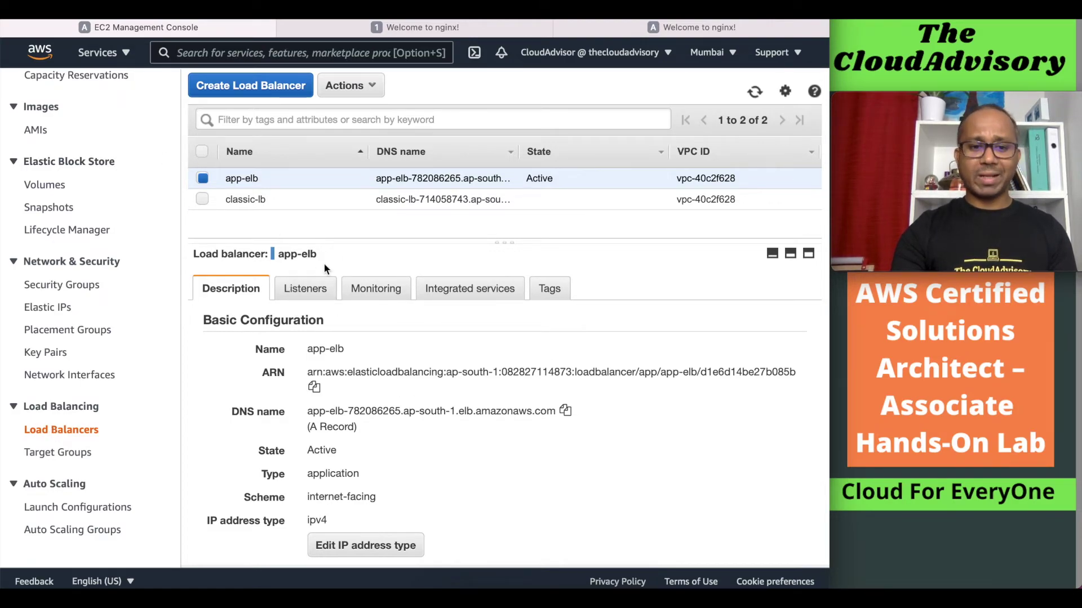
{"action": "left_click", "coordinate": [305, 288]}
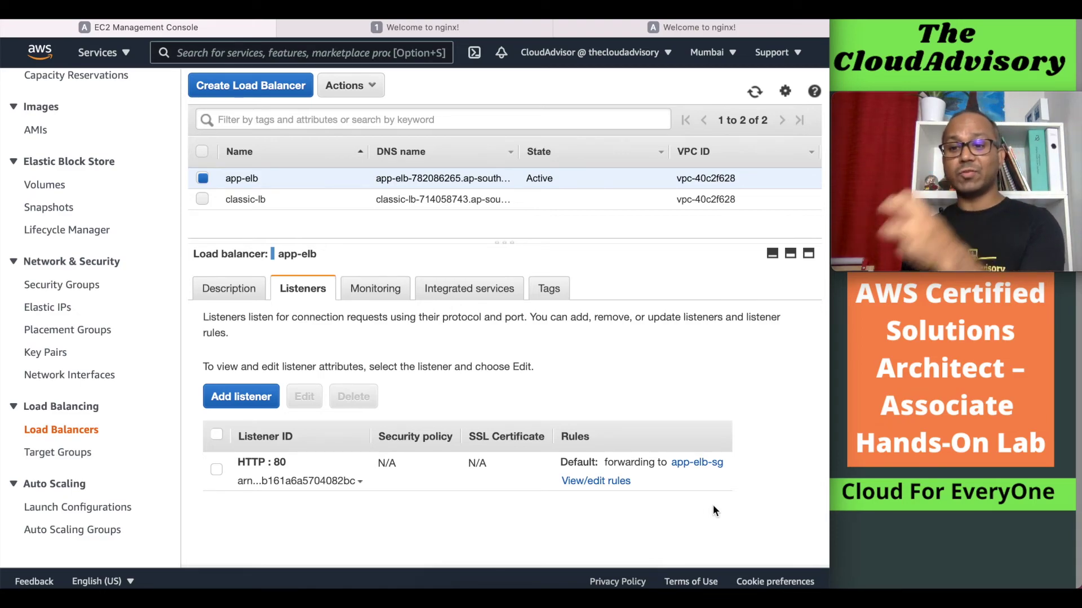
Start a new listener for app-elb using HTTPS on port 443 and review its security policy and SSL certificate settings
{"action": "left_click", "coordinate": [242, 397]}
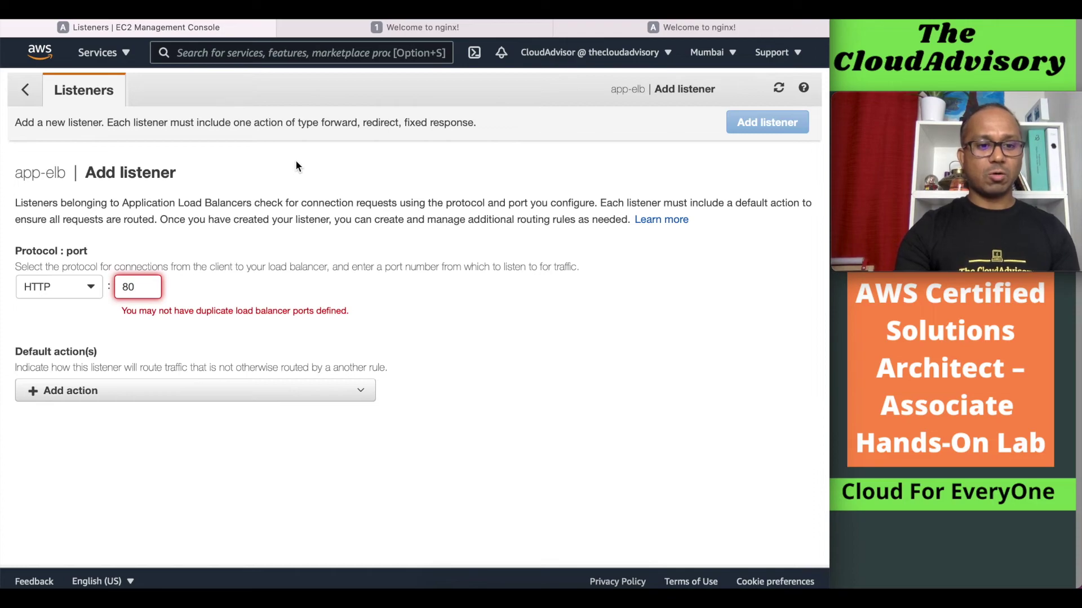
{"action": "left_click", "coordinate": [93, 290]}
{"action": "left_click", "coordinate": [57, 328]}
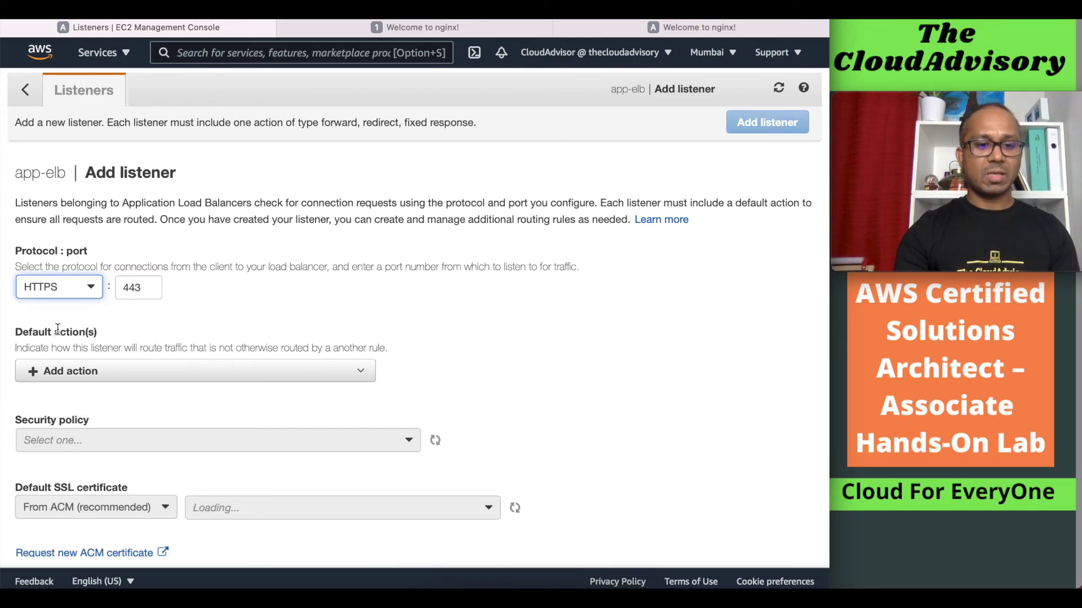
{"action": "scroll", "coordinate": [229, 325], "scroll_direction": "down", "scroll_amount": 1}
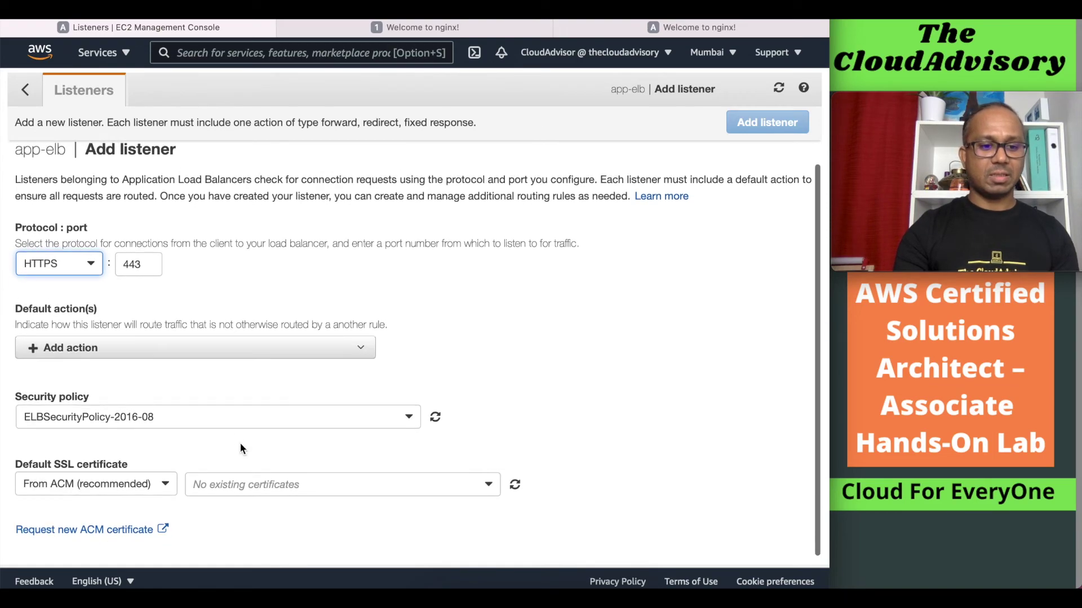
{"action": "scroll", "coordinate": [169, 434], "scroll_direction": "up", "scroll_amount": 1}
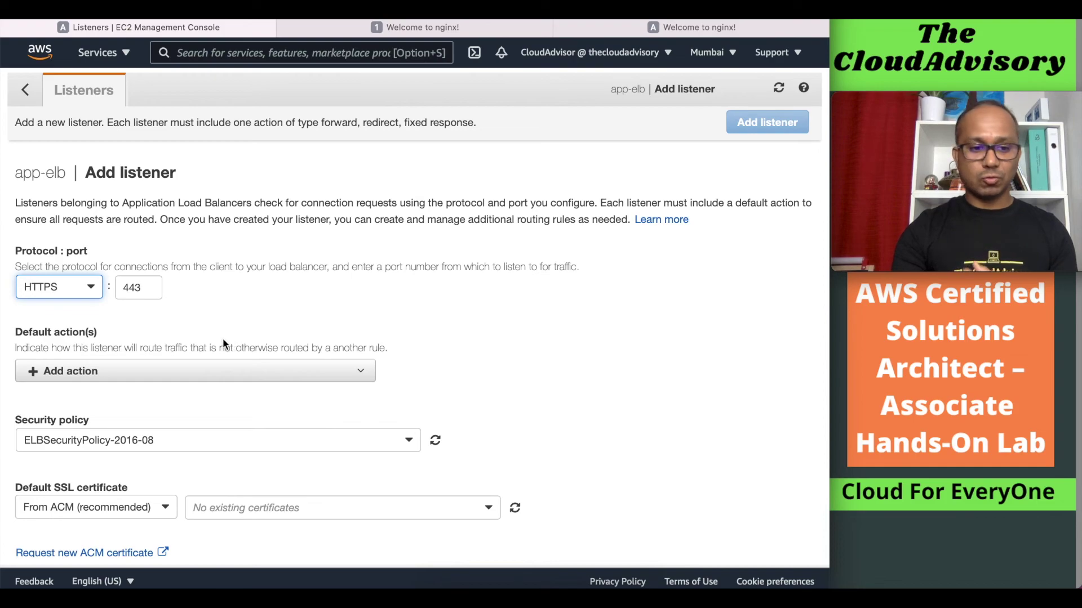
Set the new listener's default action to forward to the app-elb-sg target group and review the remaining settings
{"action": "left_click", "coordinate": [41, 382]}
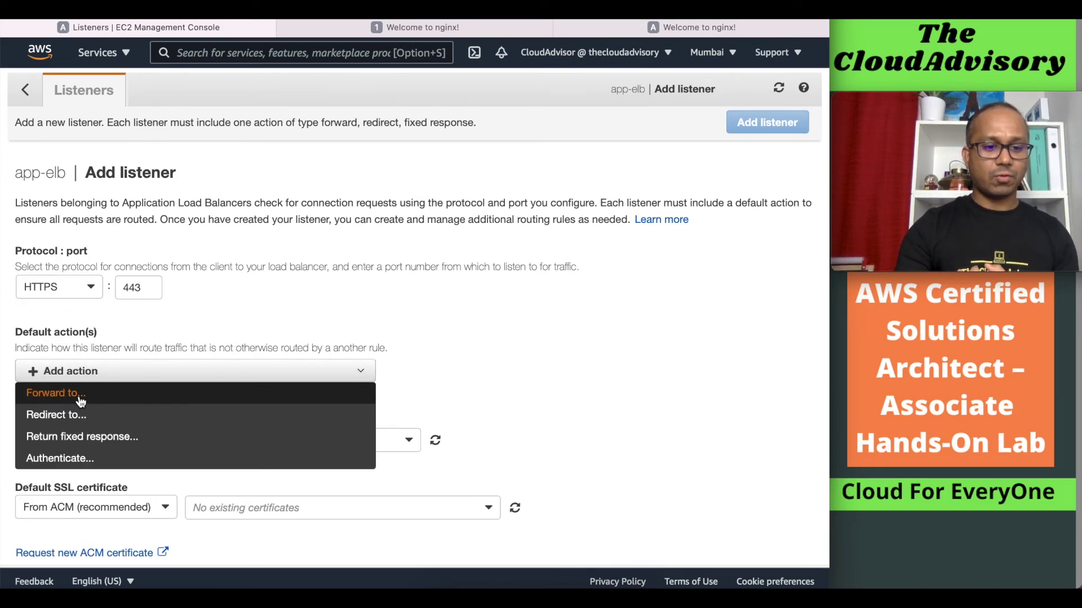
{"action": "left_click", "coordinate": [71, 393]}
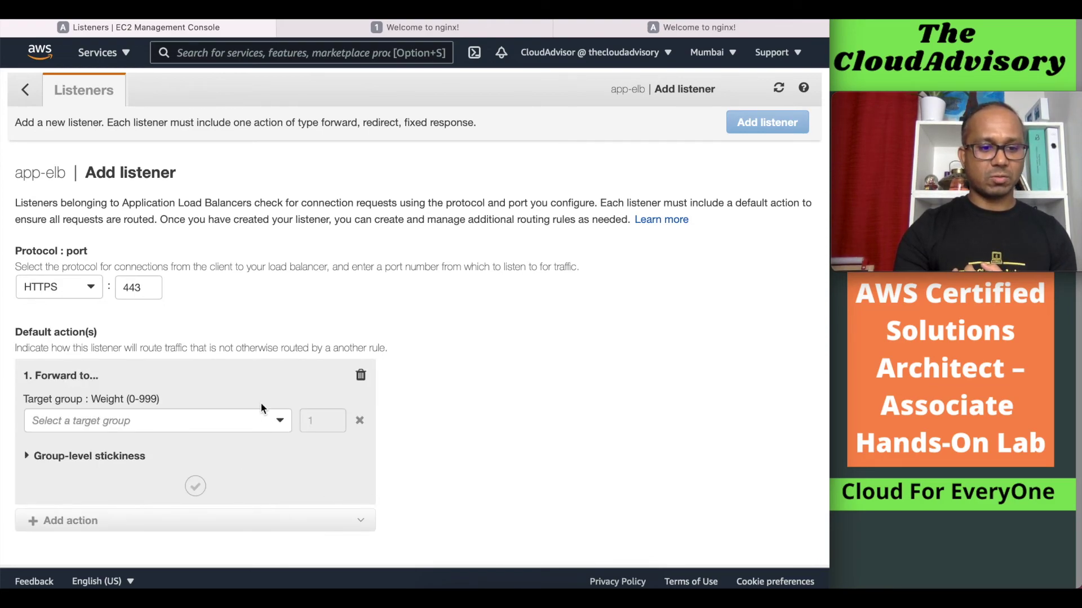
{"action": "scroll", "coordinate": [256, 378], "scroll_direction": "down", "scroll_amount": 3}
{"action": "left_click", "coordinate": [283, 313]}
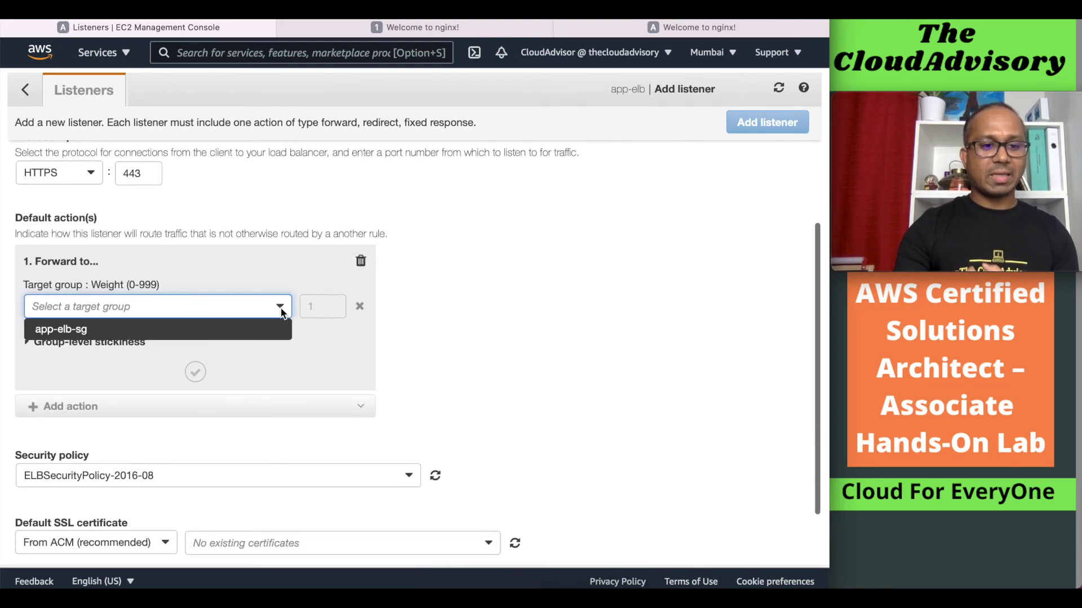
{"action": "left_click", "coordinate": [188, 329]}
{"action": "scroll", "coordinate": [302, 423], "scroll_direction": "down", "scroll_amount": 3}
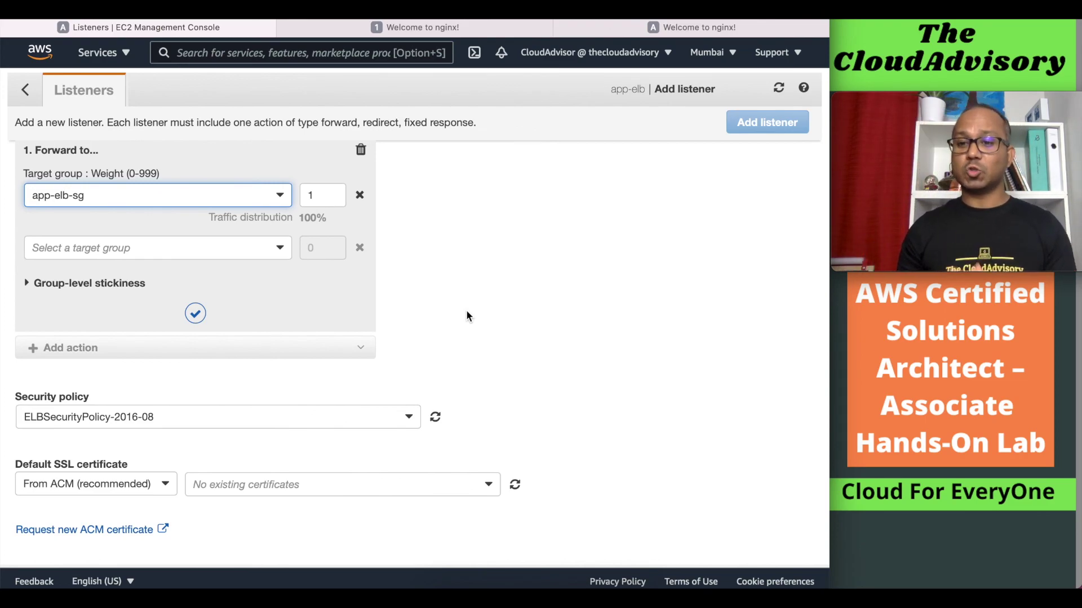
Leave the new listener form for app-elb and discard the unsaved changes
{"action": "scroll", "coordinate": [424, 266], "scroll_direction": "up", "scroll_amount": 5}
{"action": "left_click", "coordinate": [27, 91]}
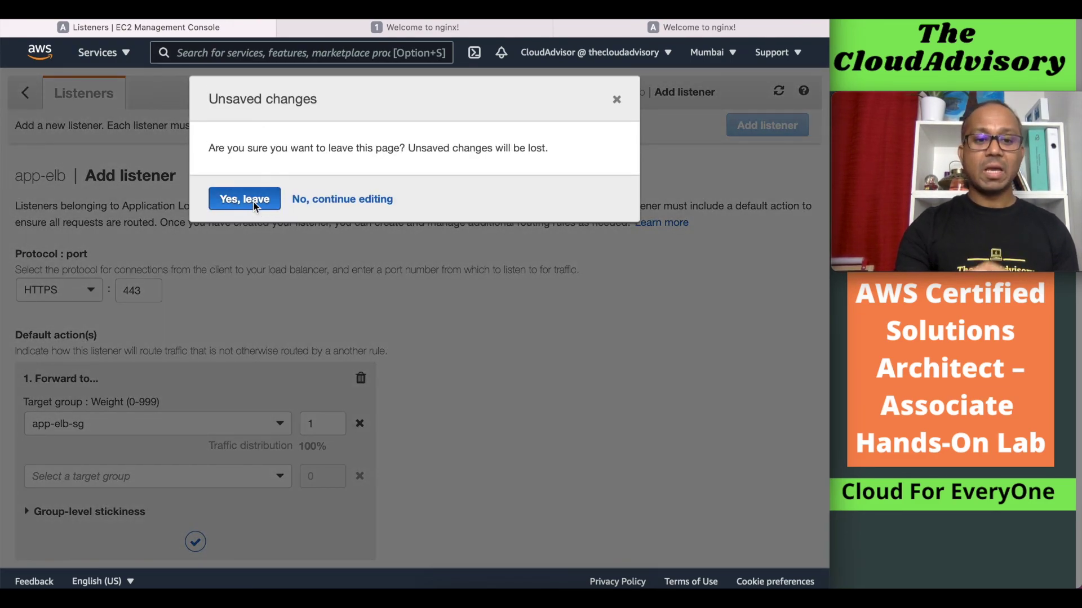
{"action": "left_click", "coordinate": [252, 202]}
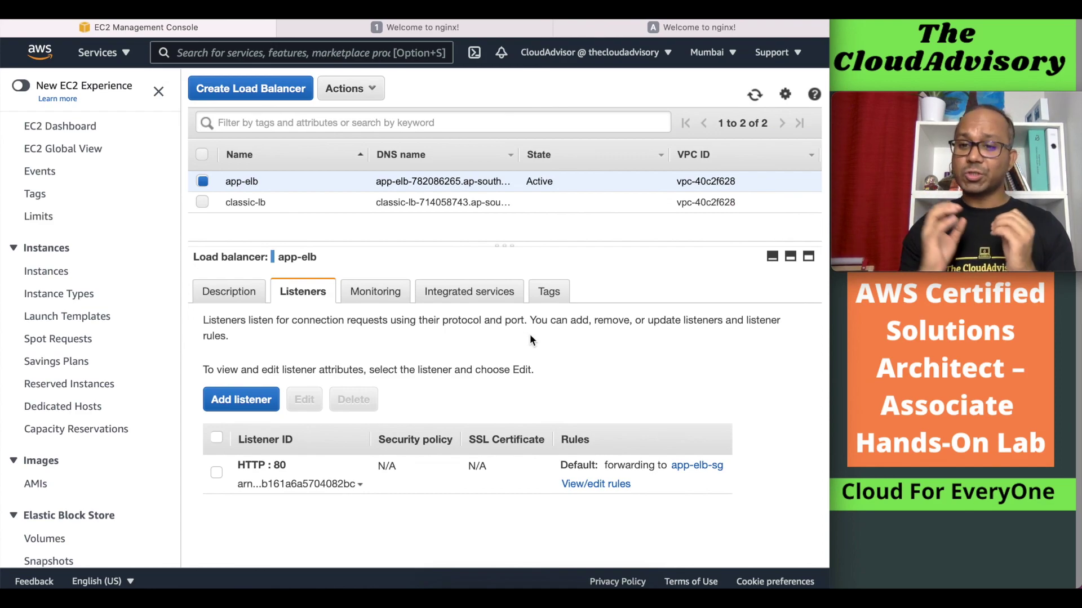